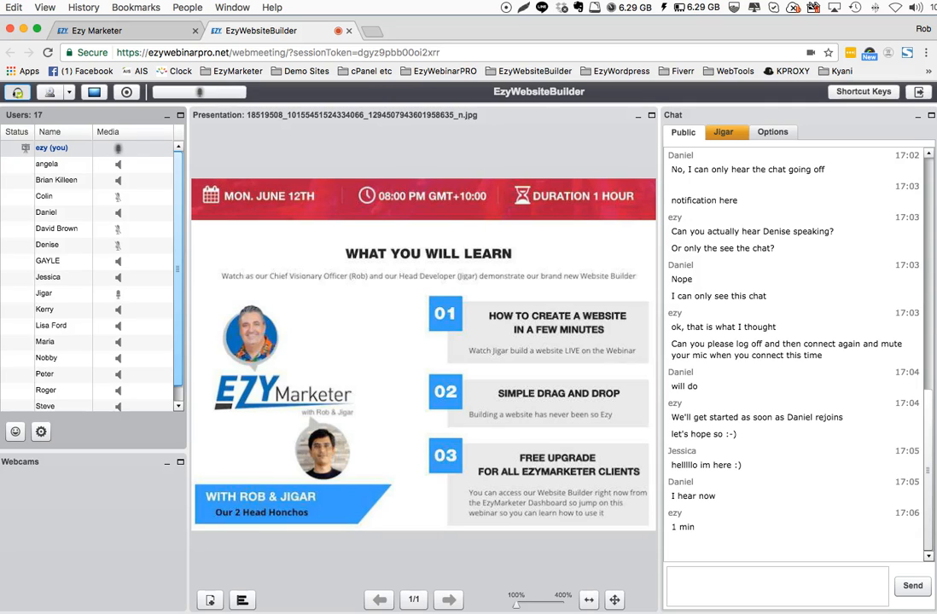
Unmute the co-host's microphone in the webinar and give them the presenter role
left_click(111, 295)
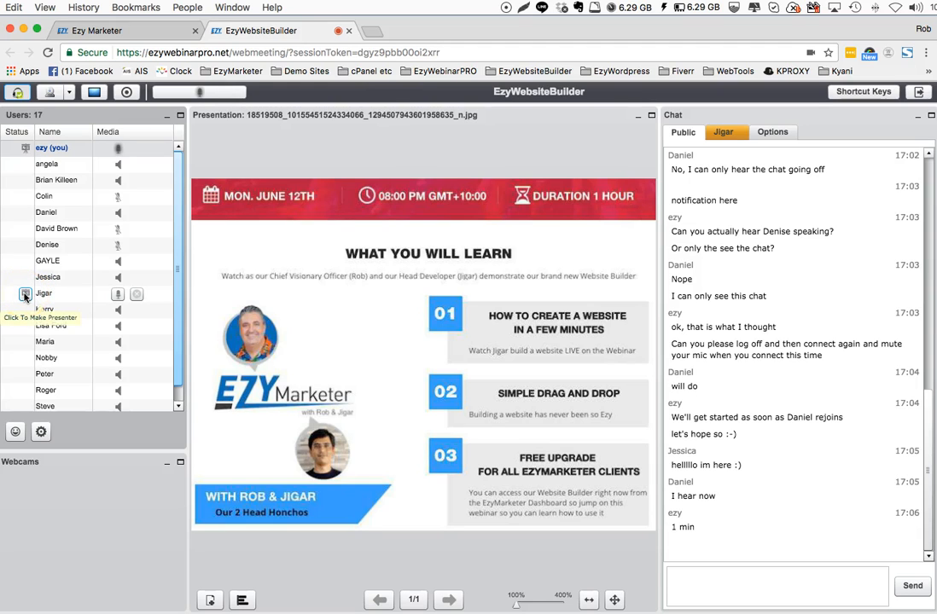
left_click(25, 295)
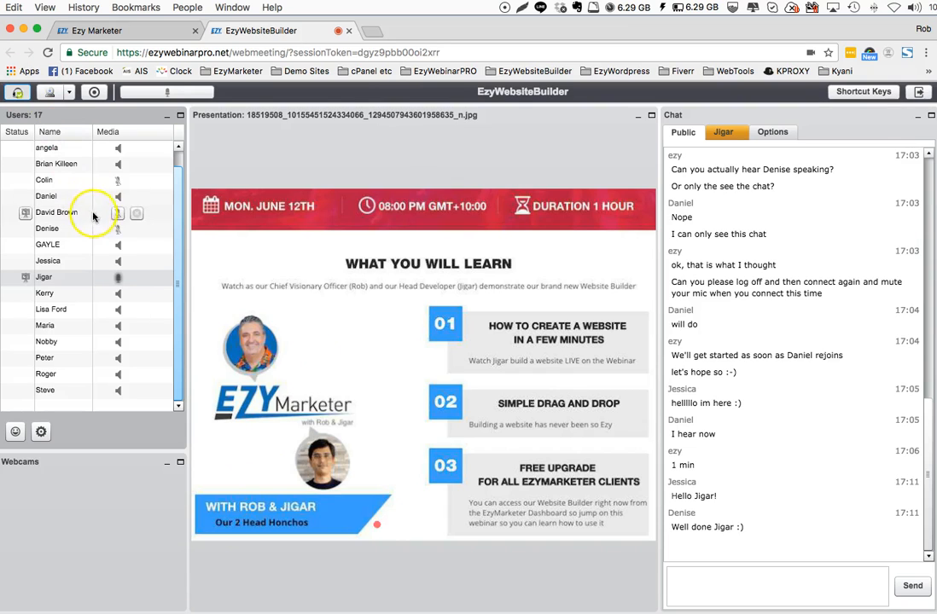
left_click_drag(178, 188, 176, 161)
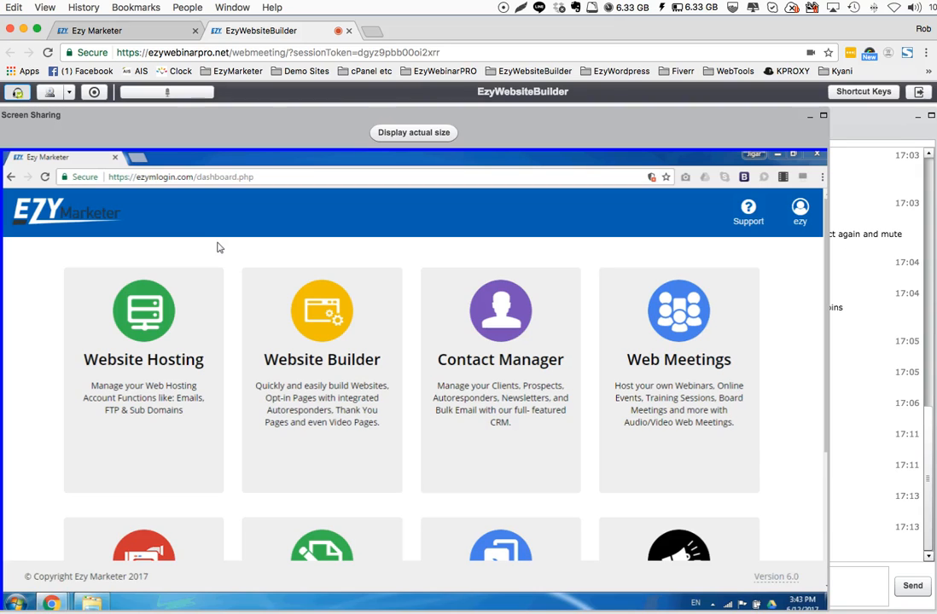
Open the Website Builder from the dashboard and go to its Websites list
left_click(386, 294)
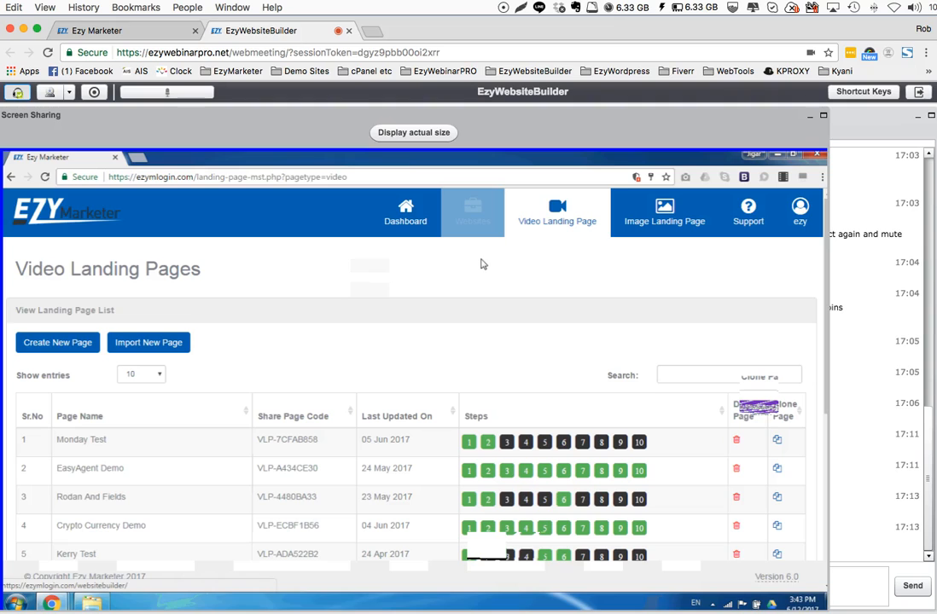
left_click(473, 214)
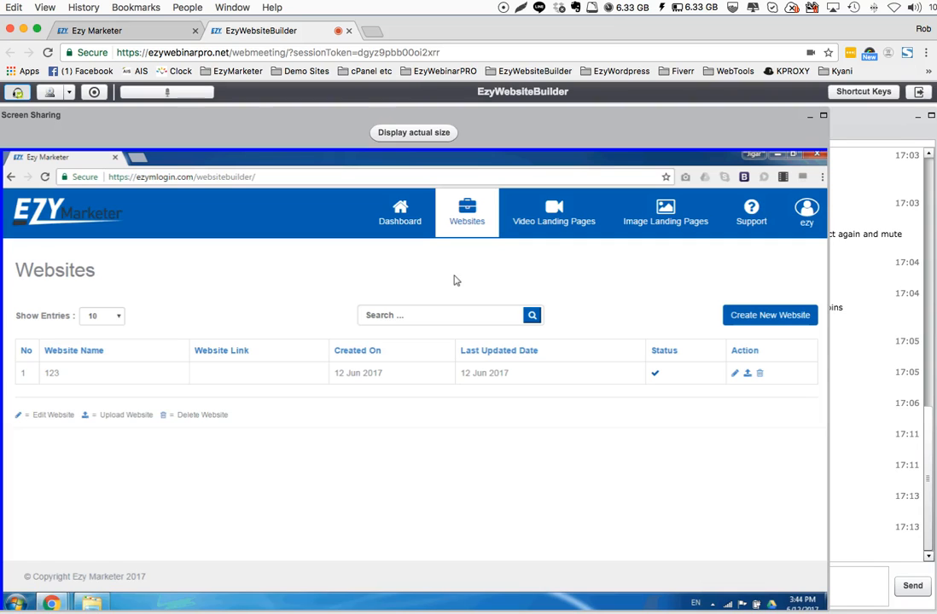
left_click(444, 315)
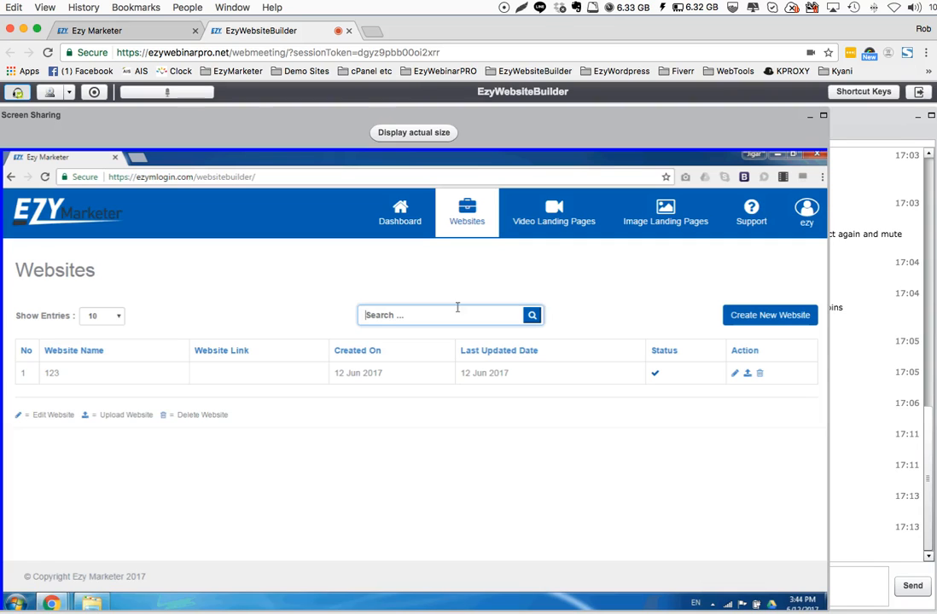
left_click(589, 298)
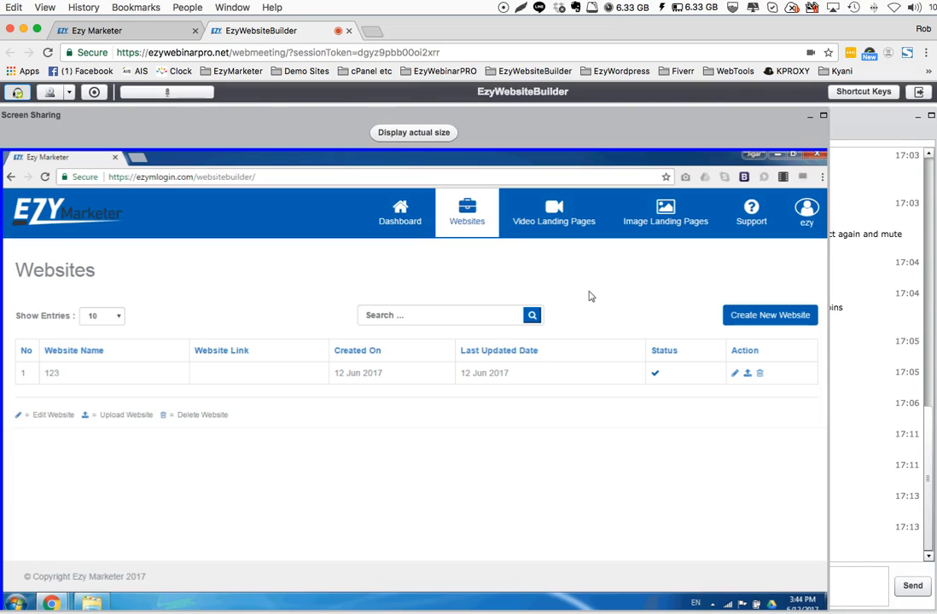
left_click(398, 314)
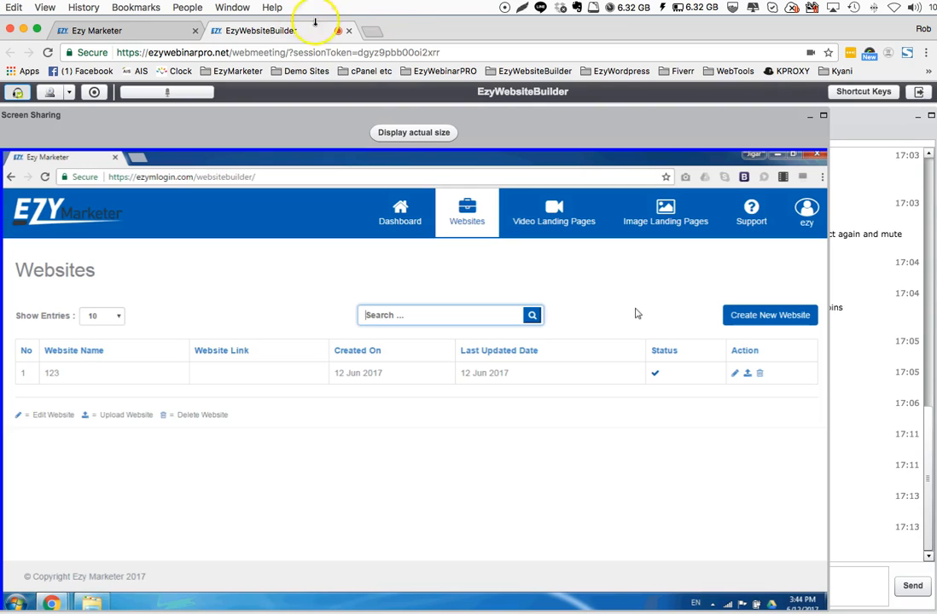
left_click(414, 133)
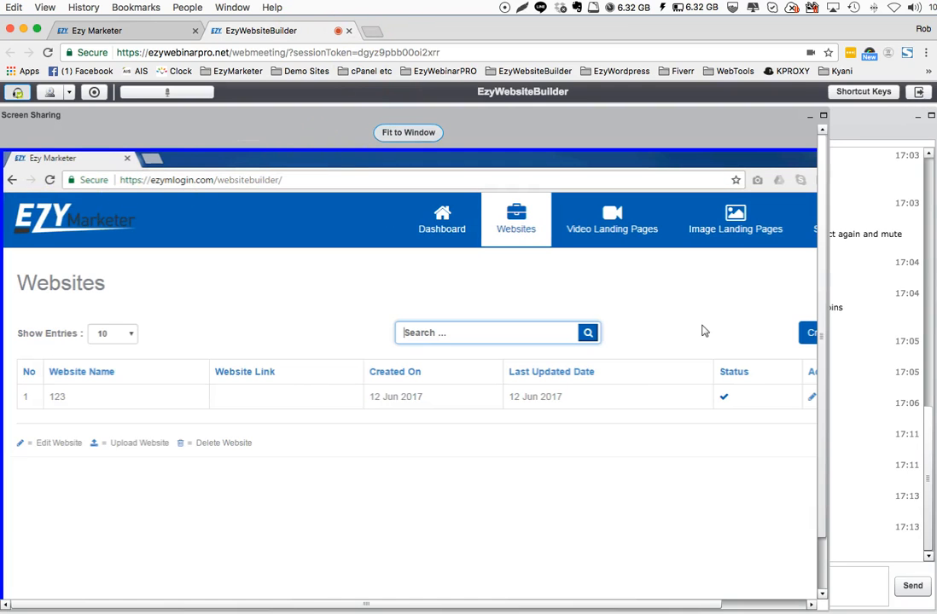
left_click(403, 132)
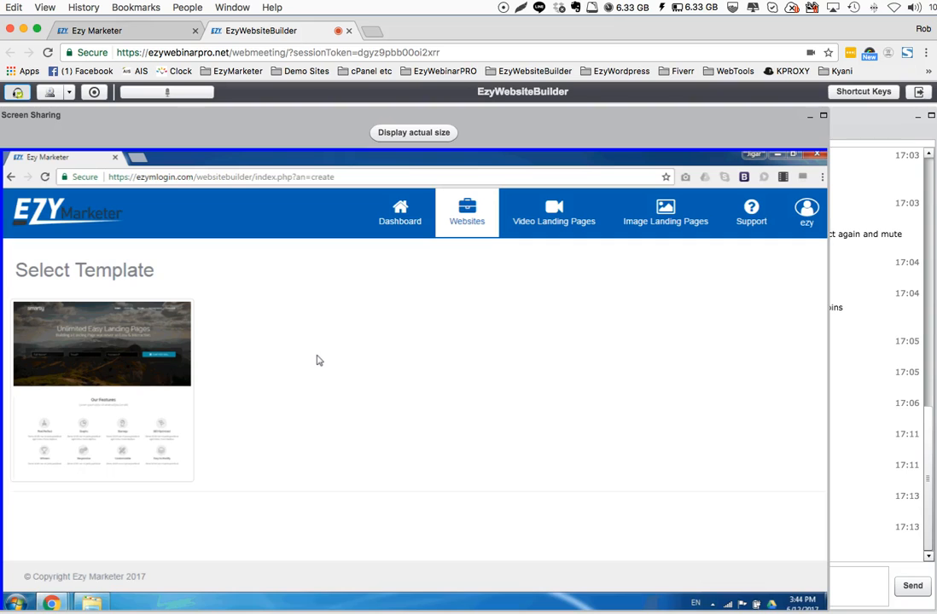
Create a new website from the landing page template and name it EzyMarketer
mouse_move(128, 393)
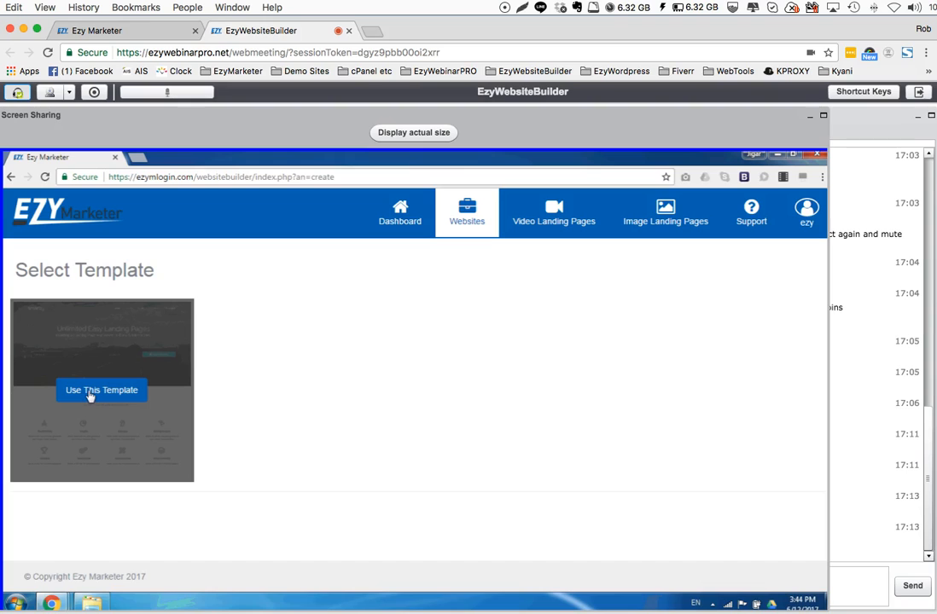
left_click(91, 393)
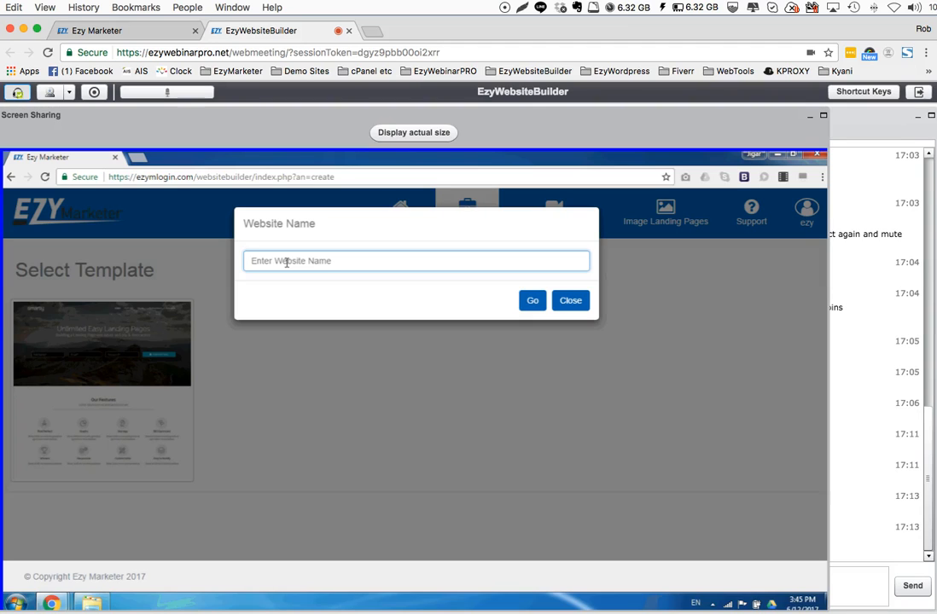
type("EzyMarketer")
key("shift+Left")
key("shift+Left")
key("shift+Left")
key("shift+Left")
key("shift+Left")
key("shift+Left")
key("shift+Left")
key("shift+Left")
key("shift+Left")
key("shift+Left")
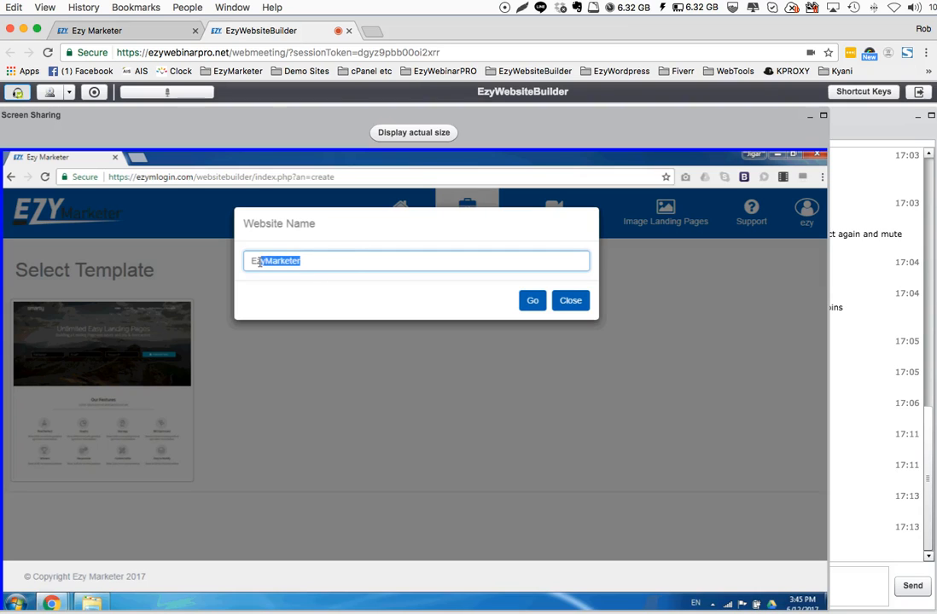
left_click(327, 261)
left_click(531, 303)
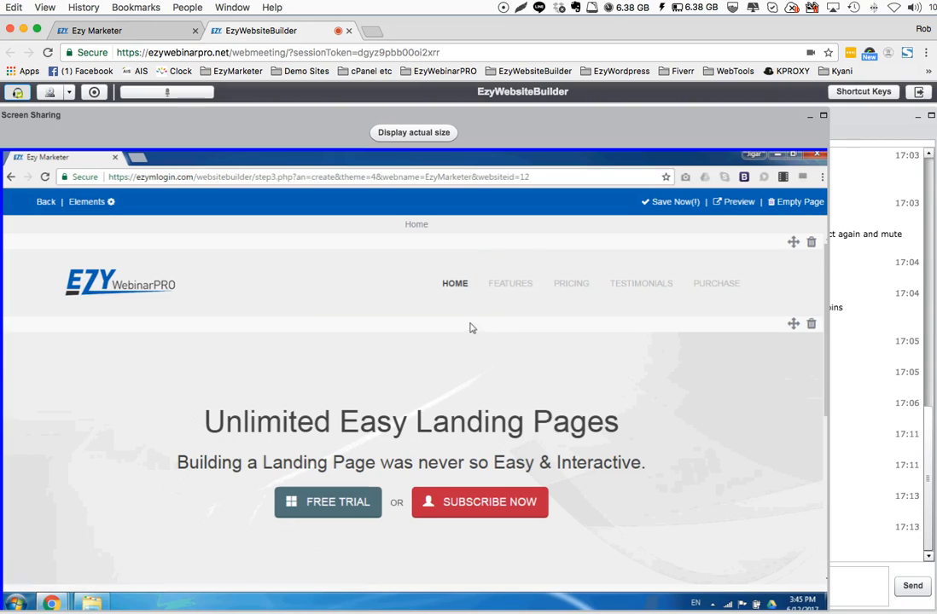
Look over the Home page, then open the page elements and browse the available Header blocks
scroll(470, 327, "down", 1)
scroll(471, 329, "up", 1)
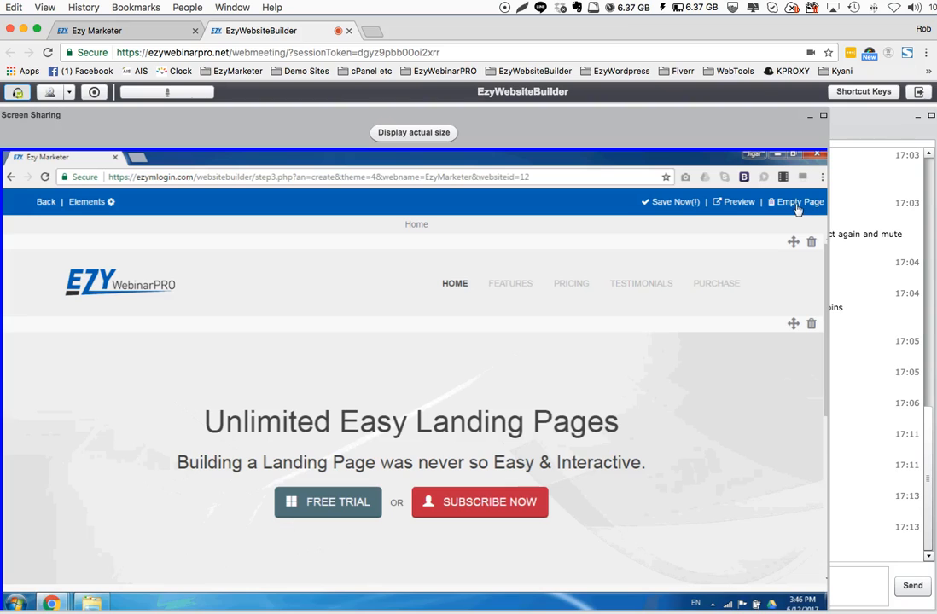
scroll(637, 379, "down", 1)
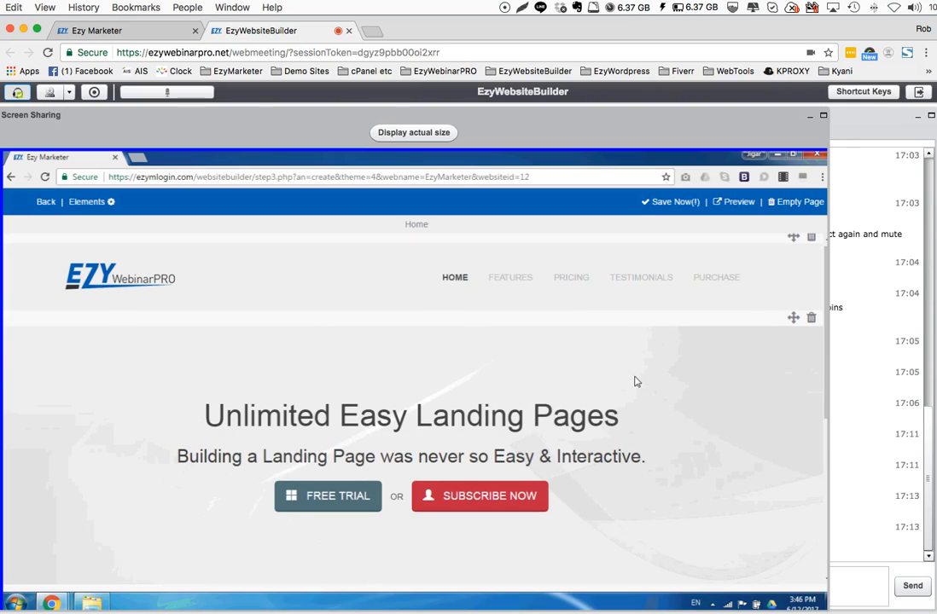
scroll(635, 382, "up", 1)
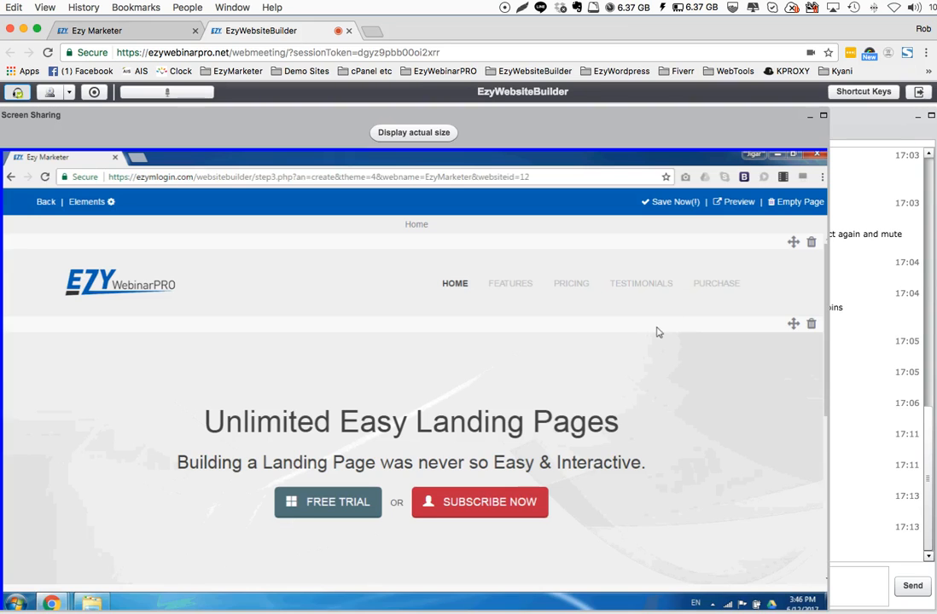
left_click(110, 202)
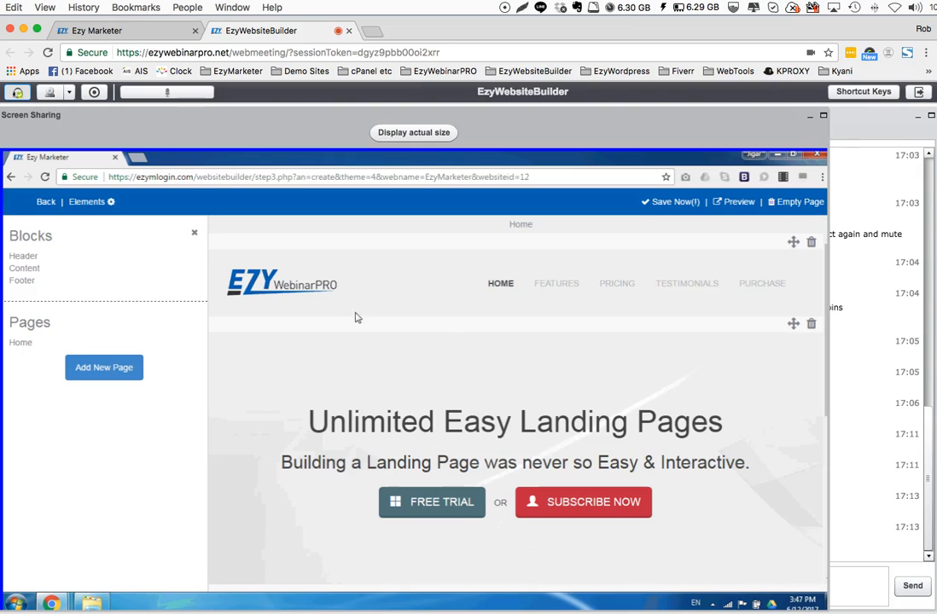
left_click(27, 256)
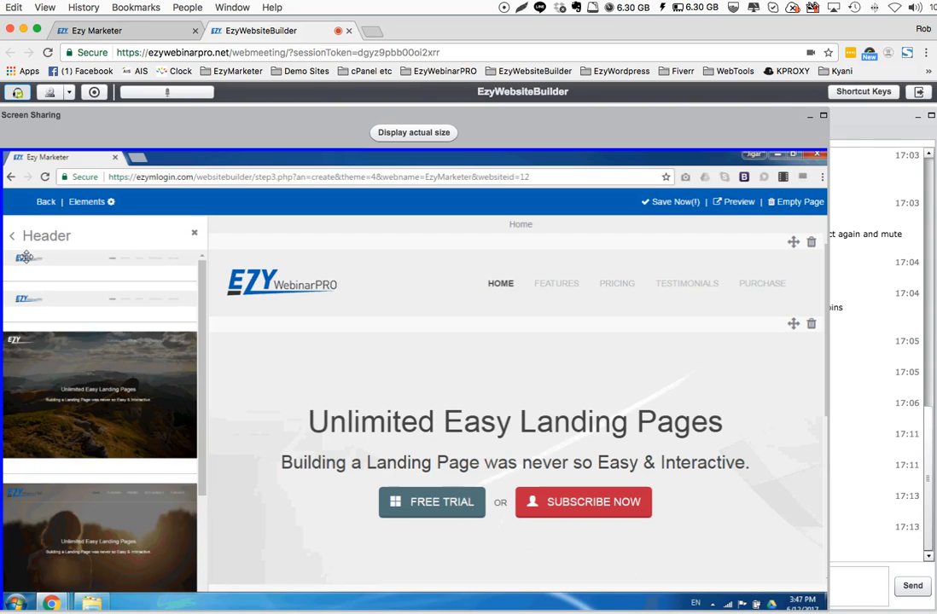
left_click_drag(202, 316, 205, 419)
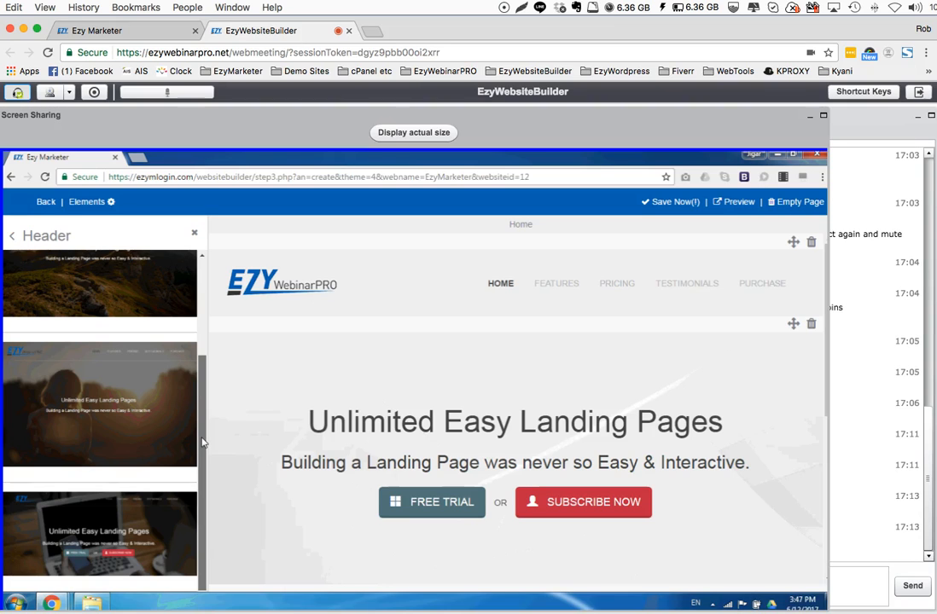
left_click_drag(203, 442, 203, 344)
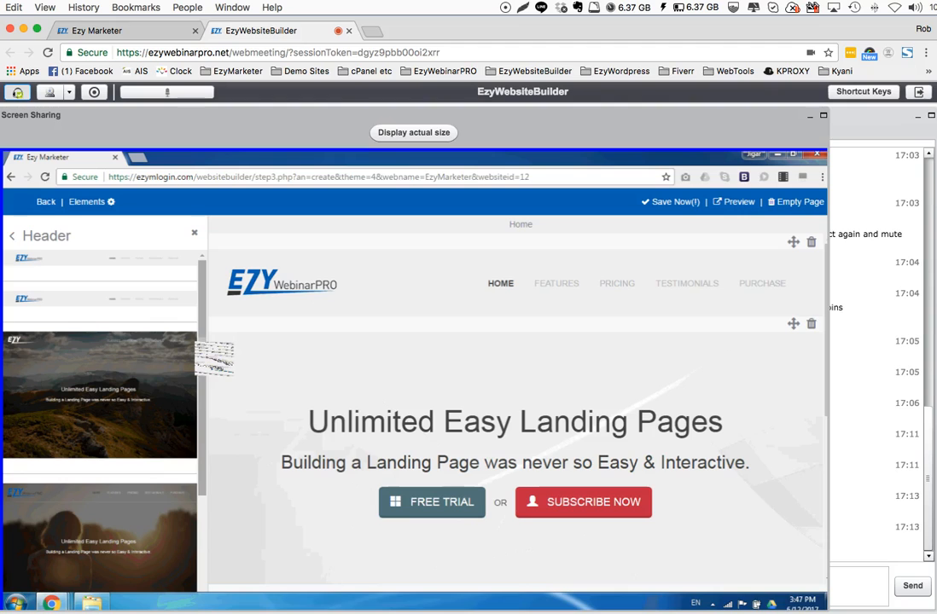
left_click_drag(201, 363, 200, 368)
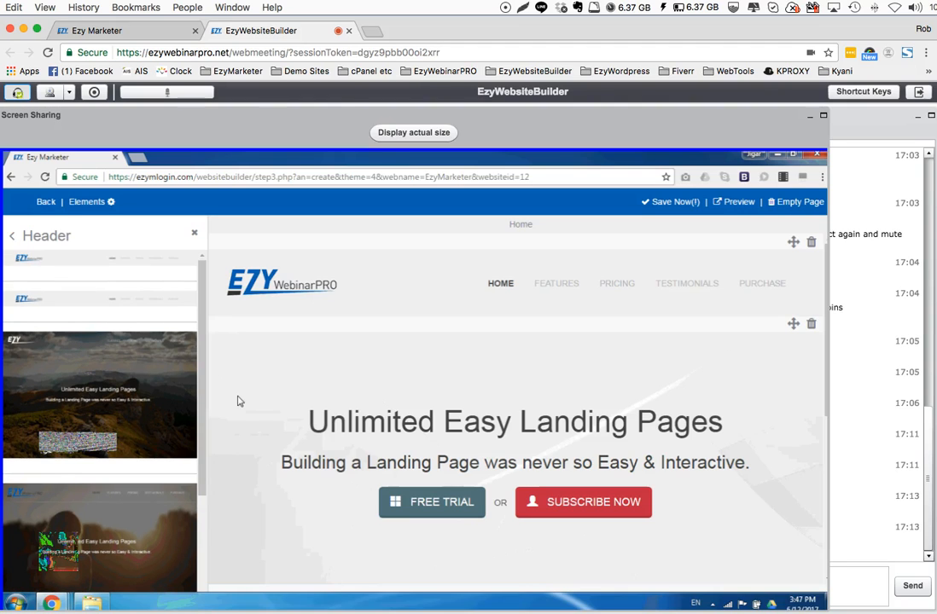
left_click_drag(200, 369, 201, 461)
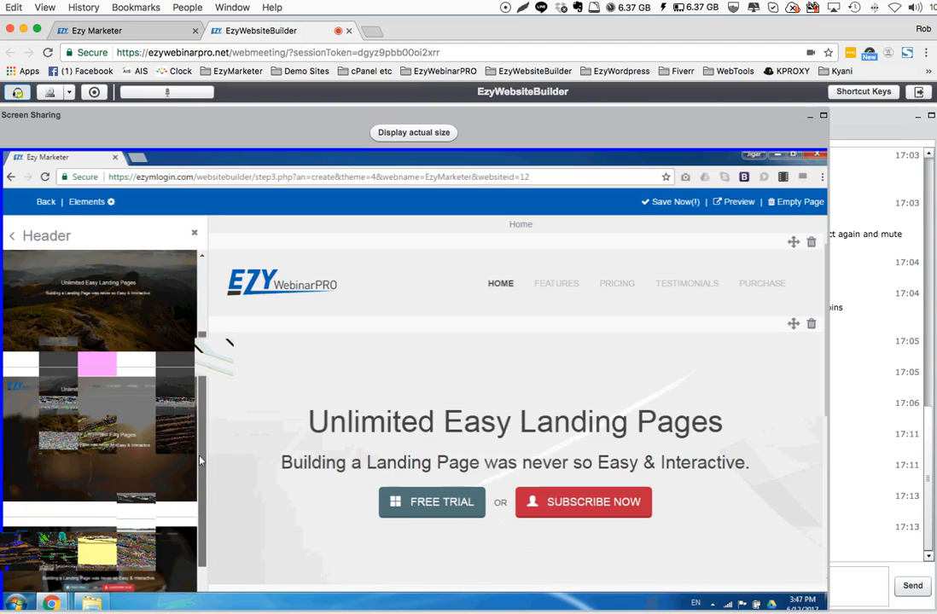
left_click_drag(200, 460, 203, 488)
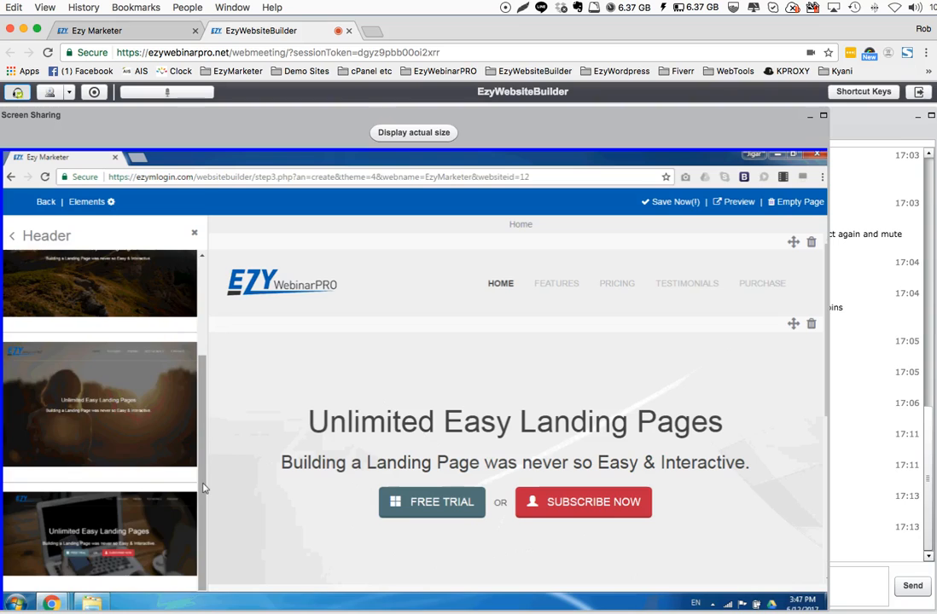
left_click(27, 235)
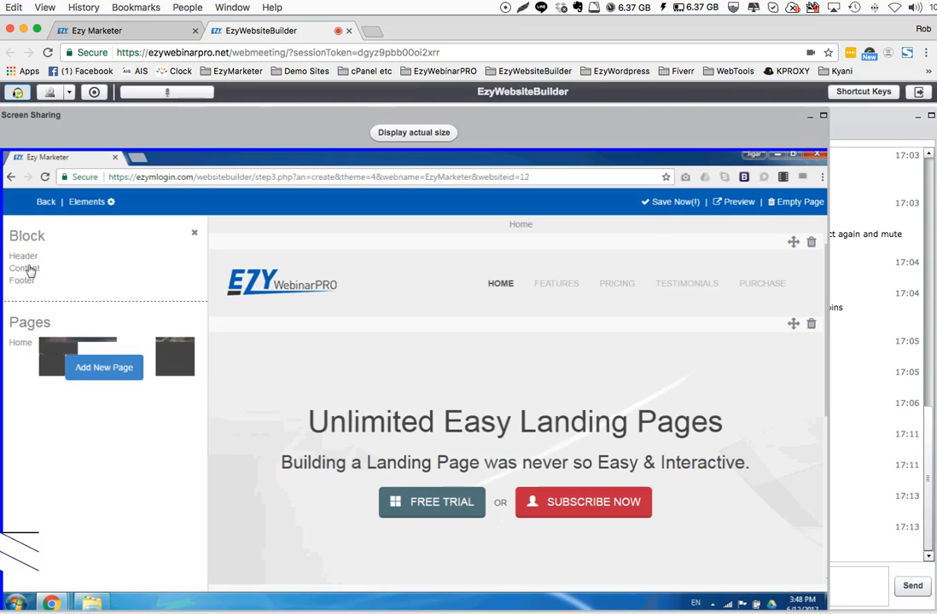
Browse the available Content and Footer blocks and return to the block categories
left_click(29, 269)
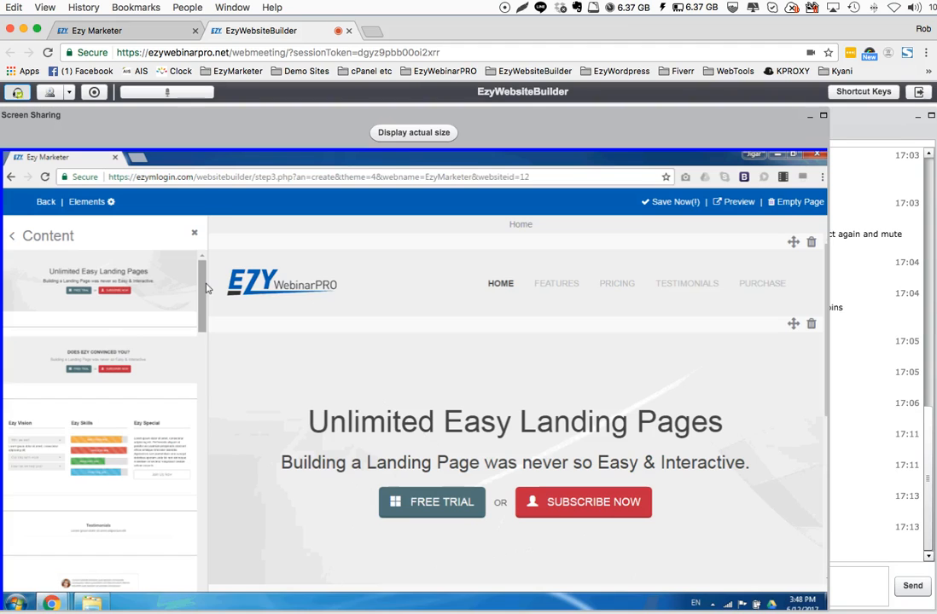
left_click_drag(203, 288, 208, 461)
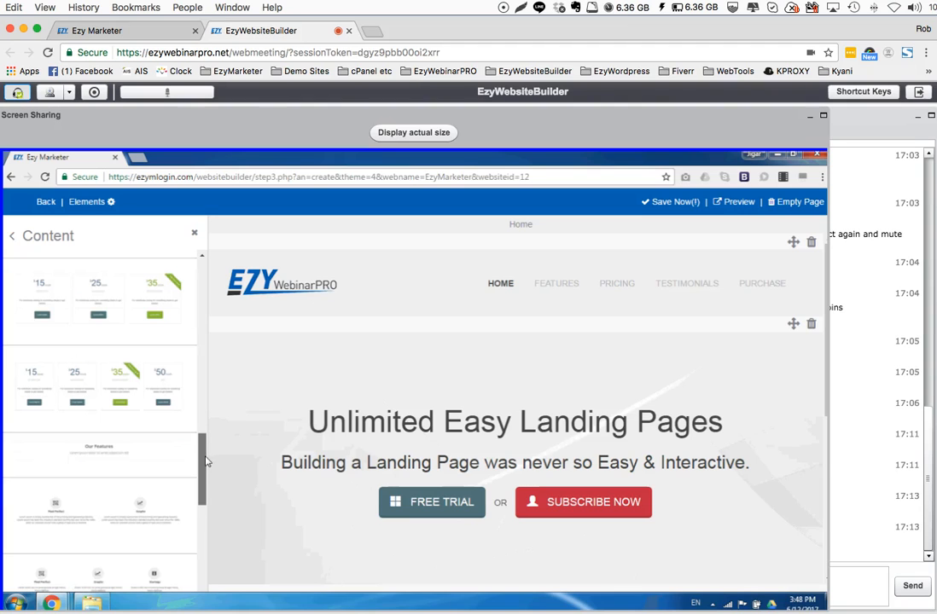
left_click_drag(206, 461, 204, 458)
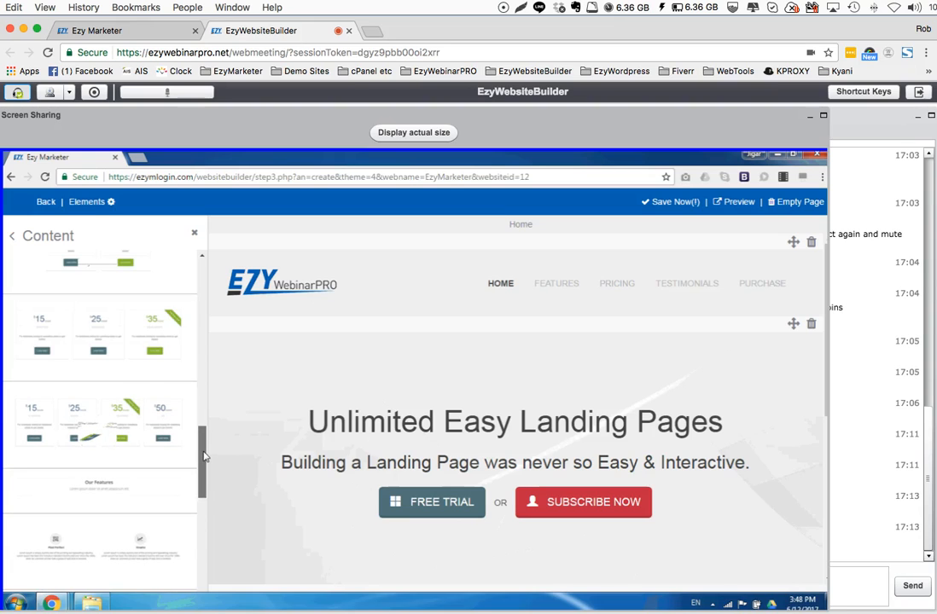
left_click_drag(205, 457, 204, 496)
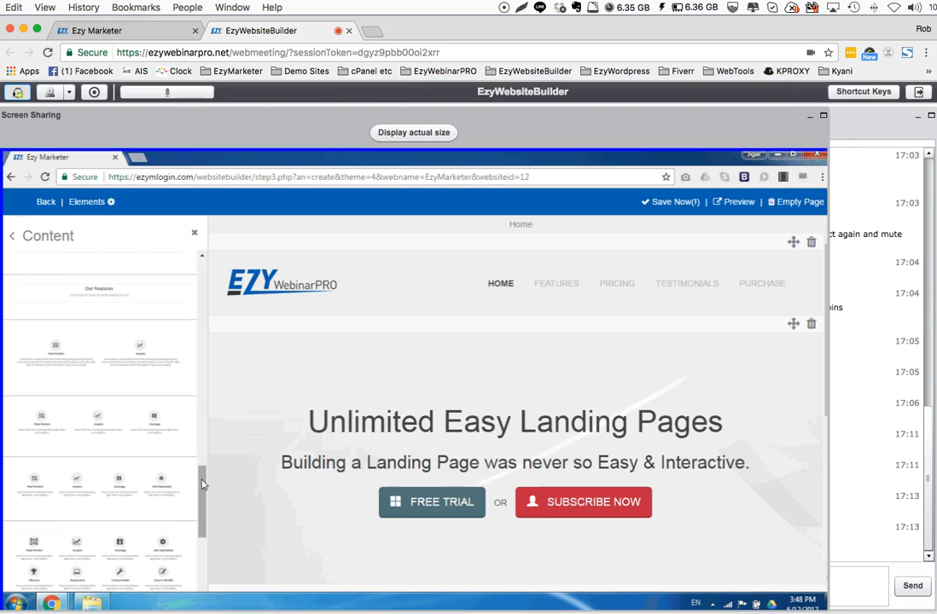
left_click_drag(202, 484, 203, 271)
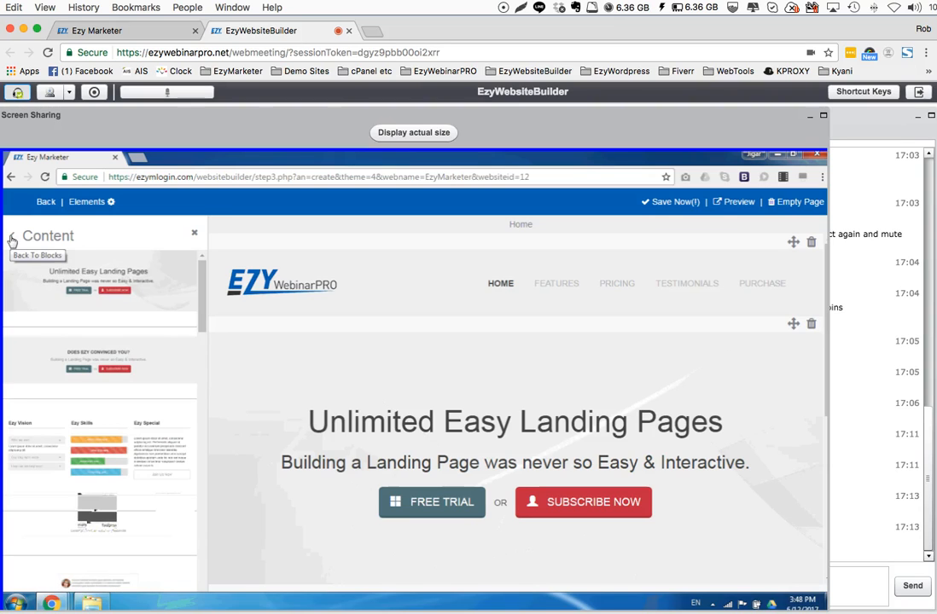
left_click(12, 240)
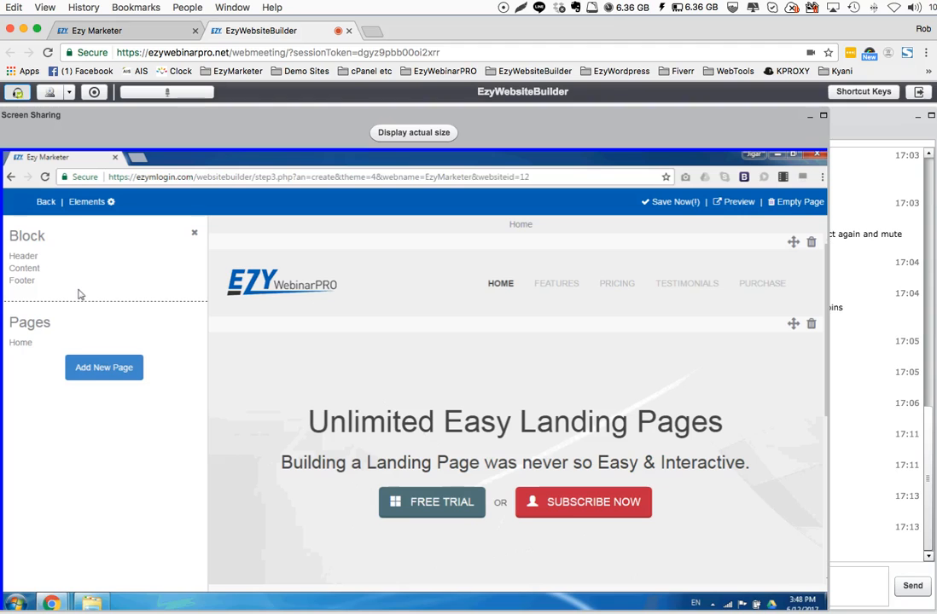
left_click(22, 280)
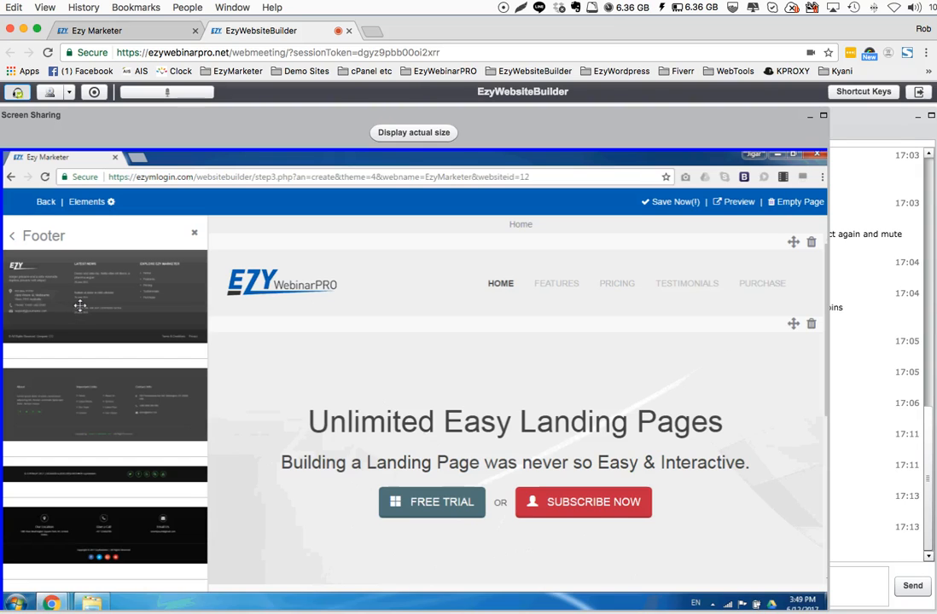
left_click(12, 240)
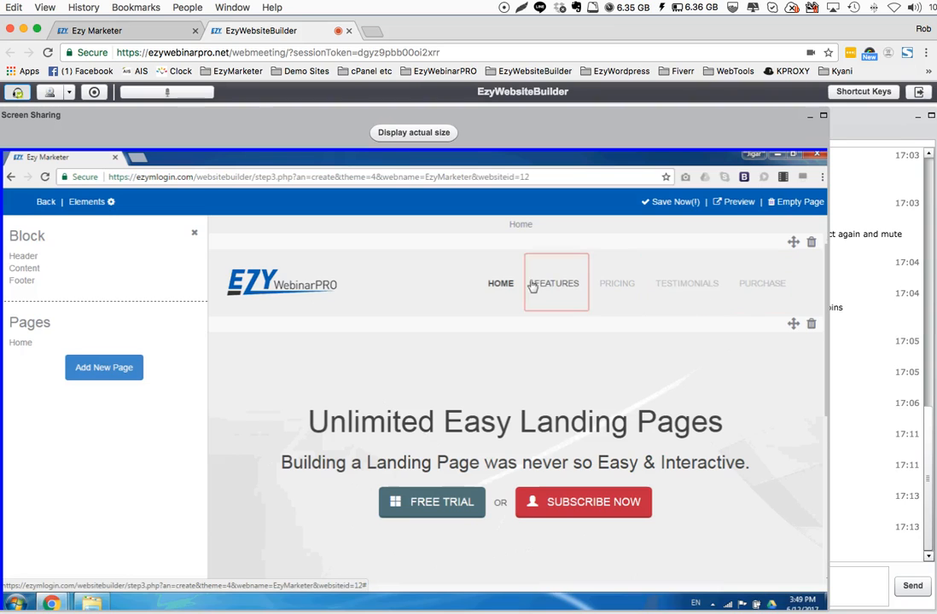
Open the PURCHASE navigation link in the Detail Editor and examine its Remove This Link option
left_click(752, 287)
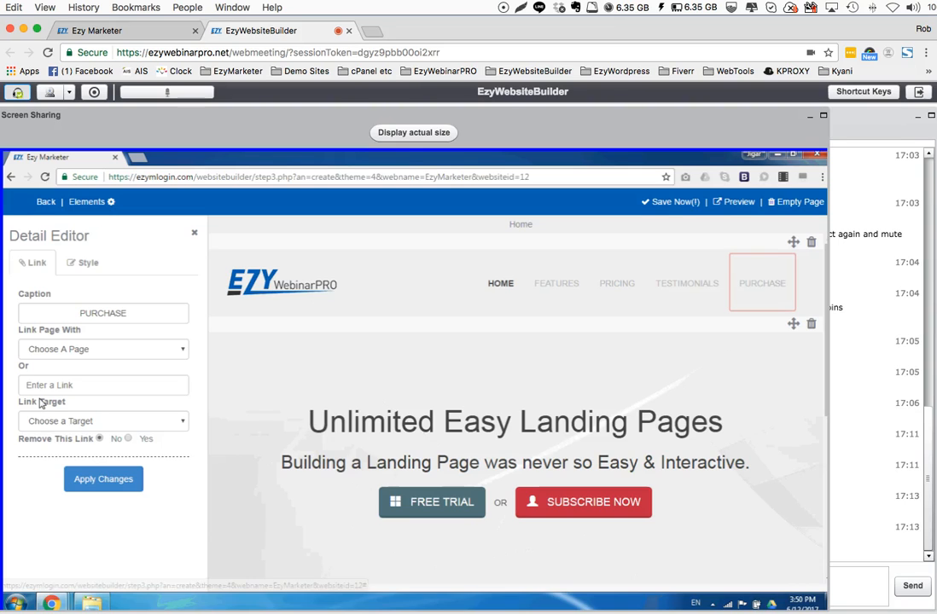
left_click_drag(19, 440, 94, 447)
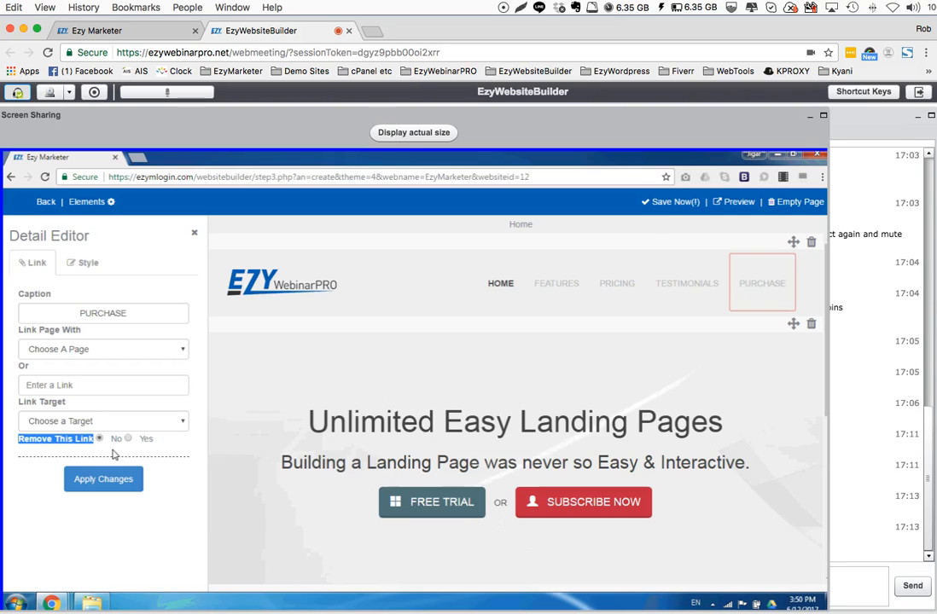
Remove the PURCHASE link from the header navigation and set Remove This Link to Yes for the TESTIMONIALS link
left_click(128, 439)
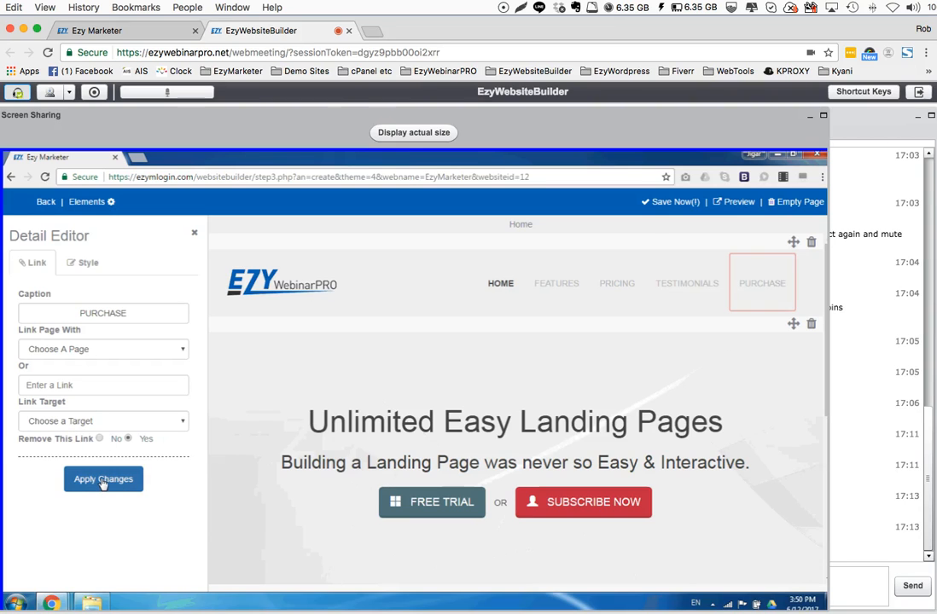
left_click(102, 481)
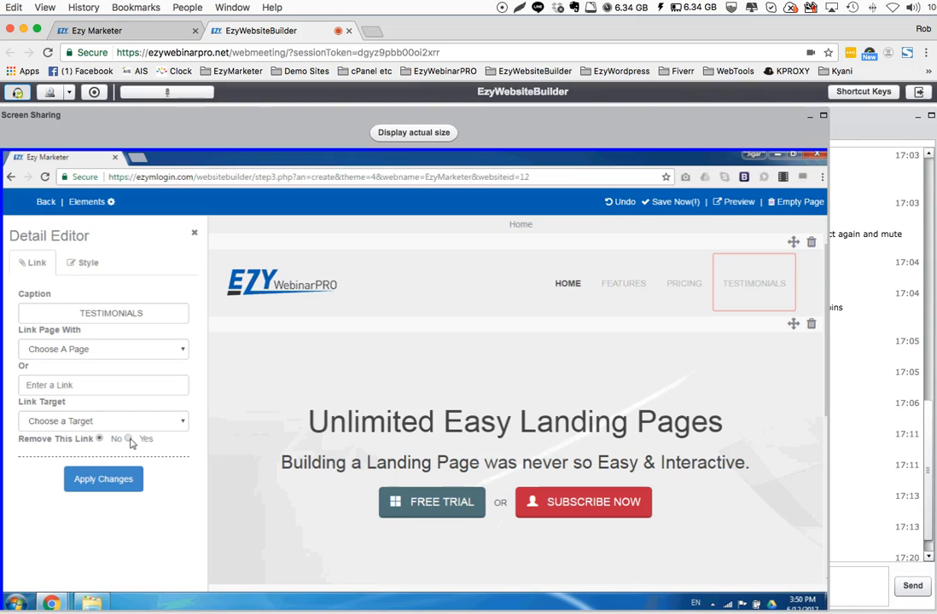
left_click(128, 439)
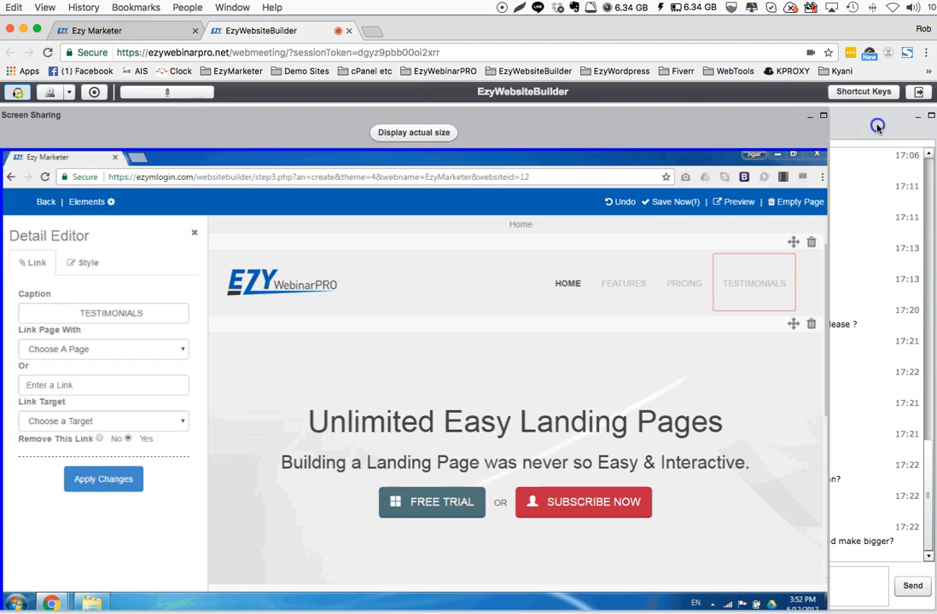
Bring the webinar Chat panel in front of the shared screen, narrow it and read the latest attendee messages
left_click(861, 126)
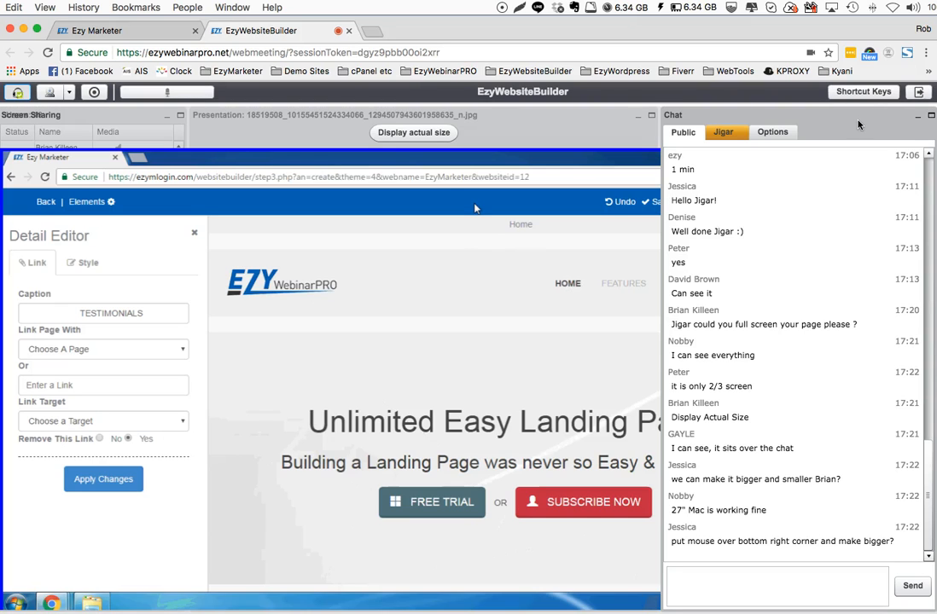
left_click(628, 237)
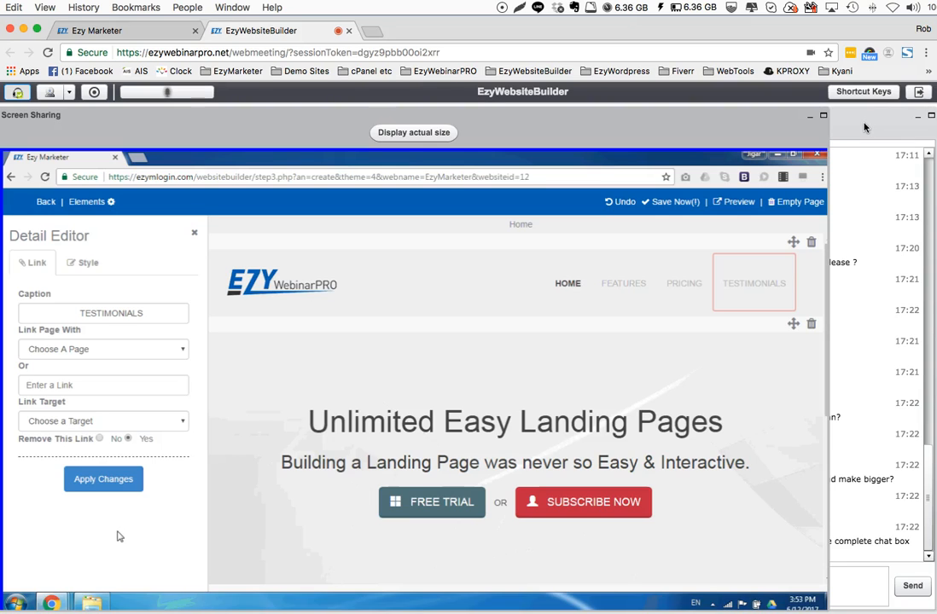
left_click(864, 127)
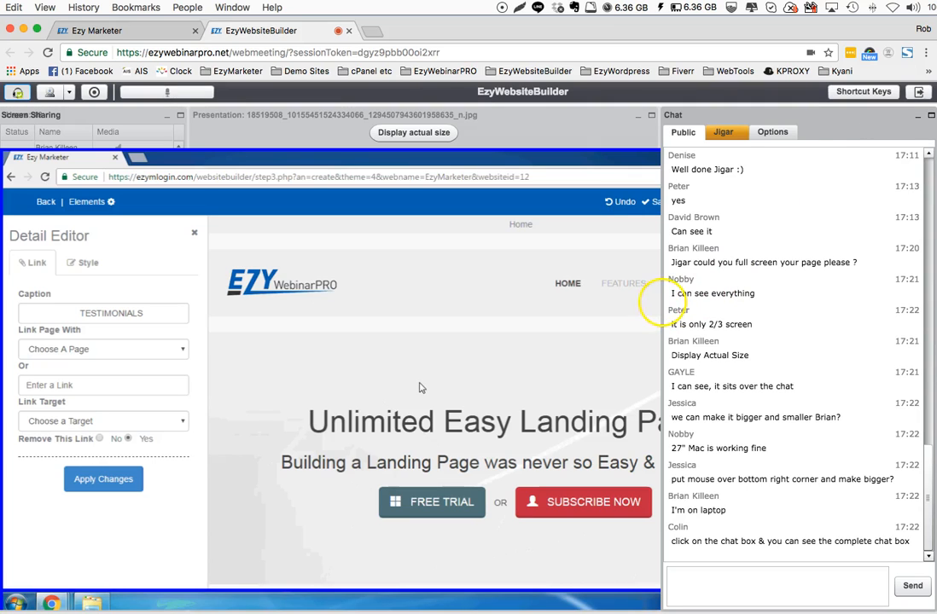
left_click_drag(662, 304, 642, 300)
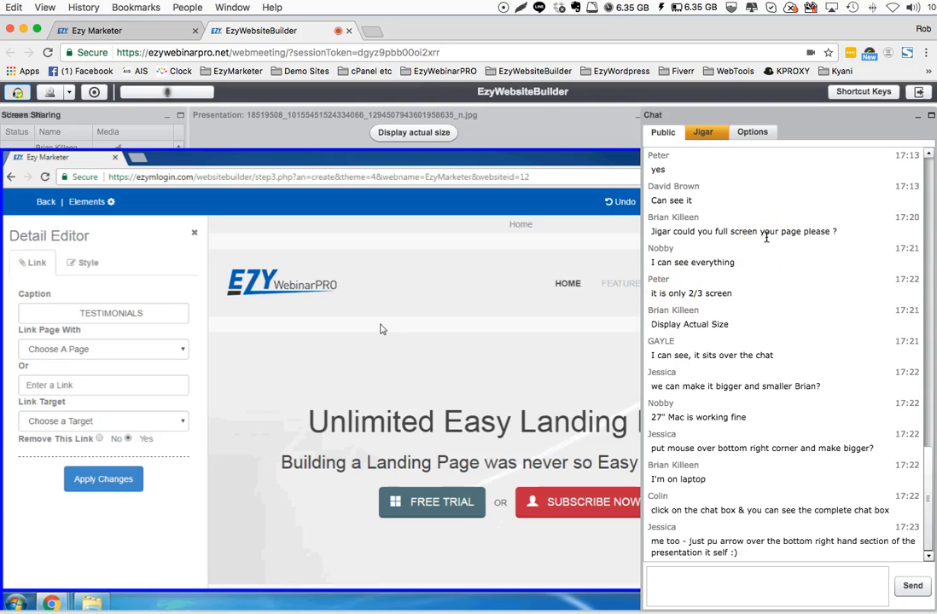
left_click(641, 339)
left_click_drag(641, 338, 835, 346)
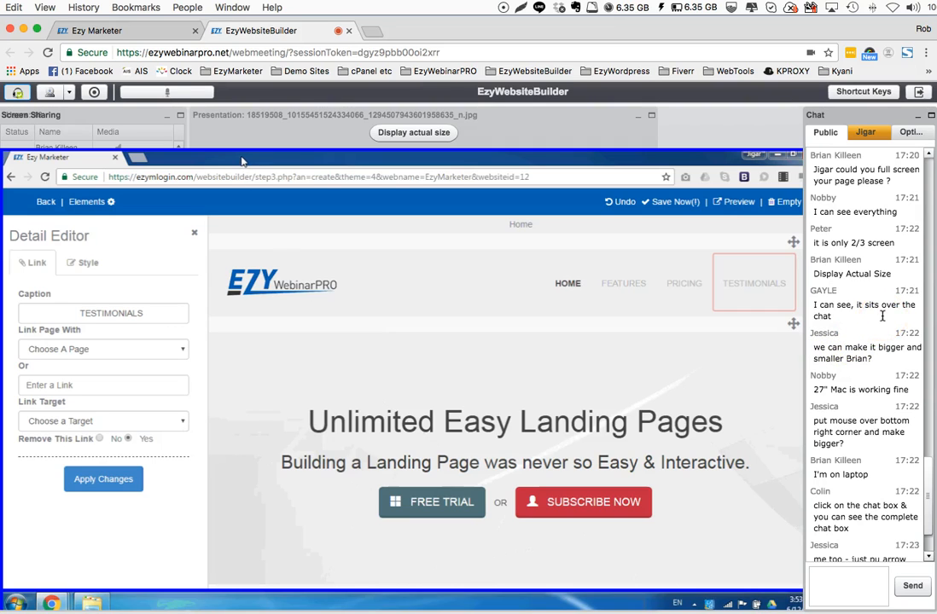
left_click_drag(922, 485, 923, 514)
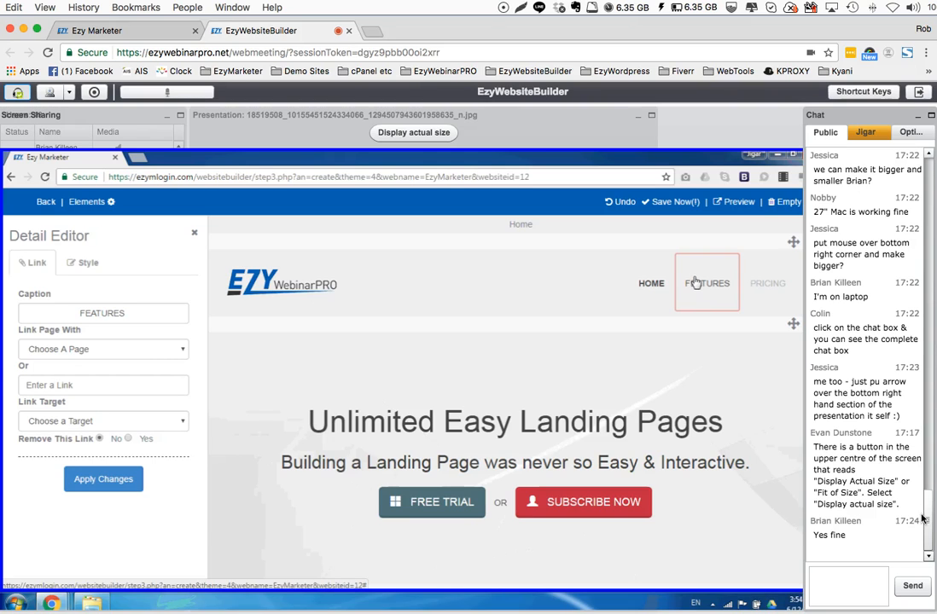
left_click(633, 131)
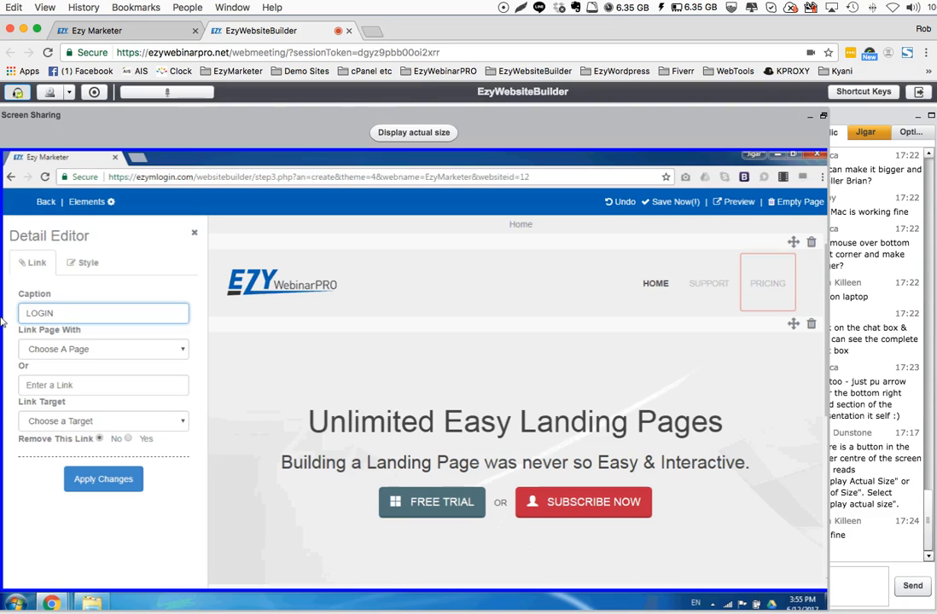
Change the PRICING navigation link's caption to LOGIN, and reopen the EzyMarketer website for editing with its page elements shown
left_click(96, 482)
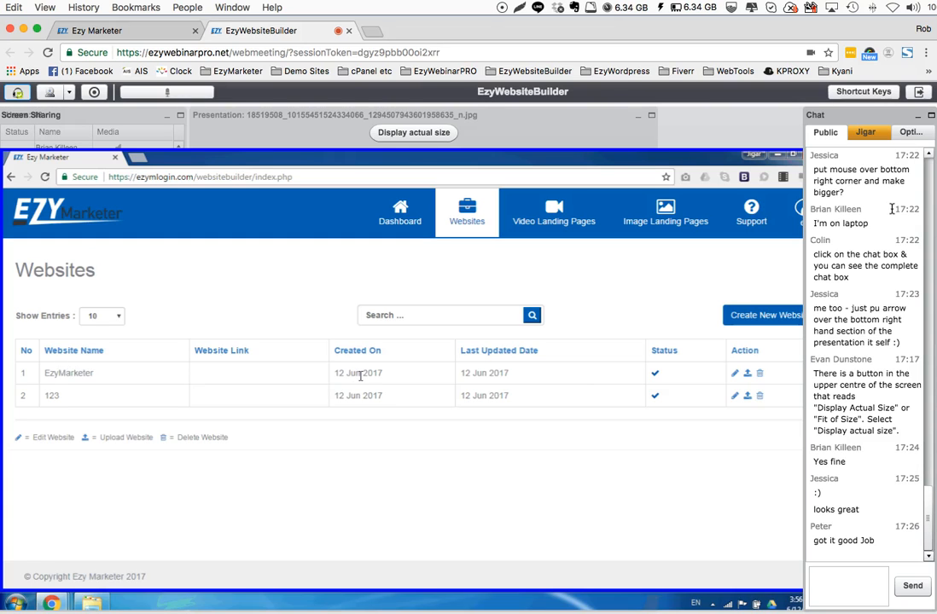
left_click(733, 377)
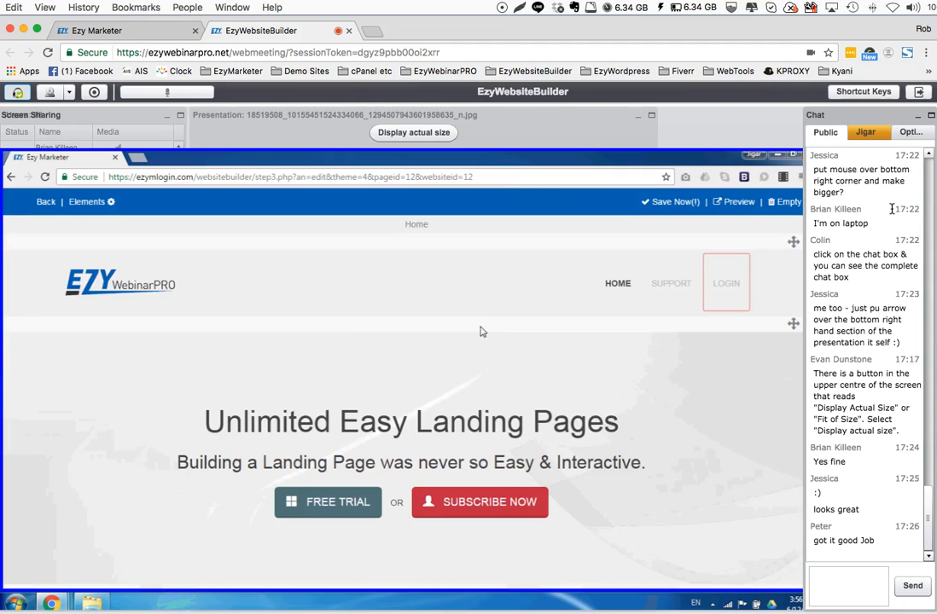
left_click(111, 203)
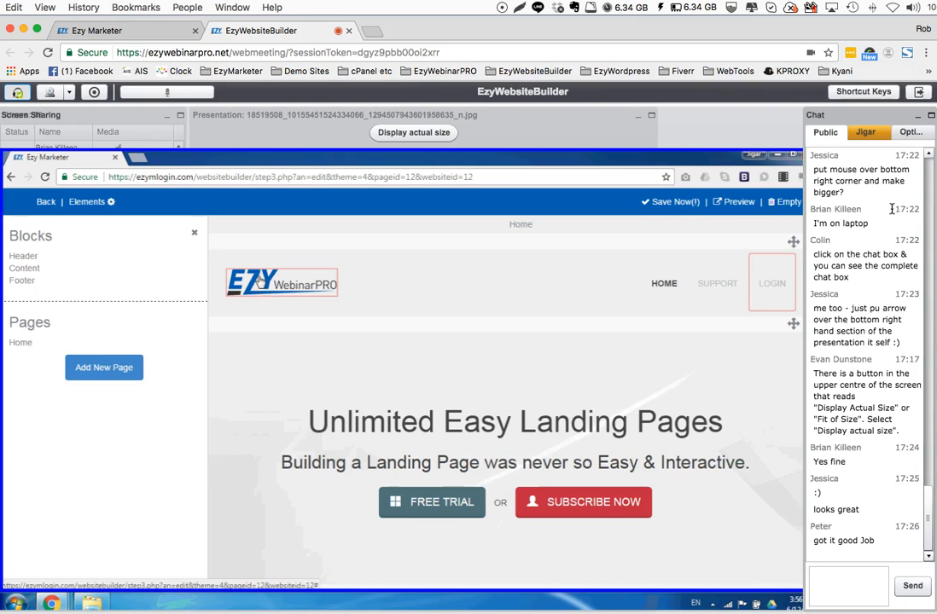
Replace the header logo with the uploaded image logo.png and return to the page elements
left_click(261, 281)
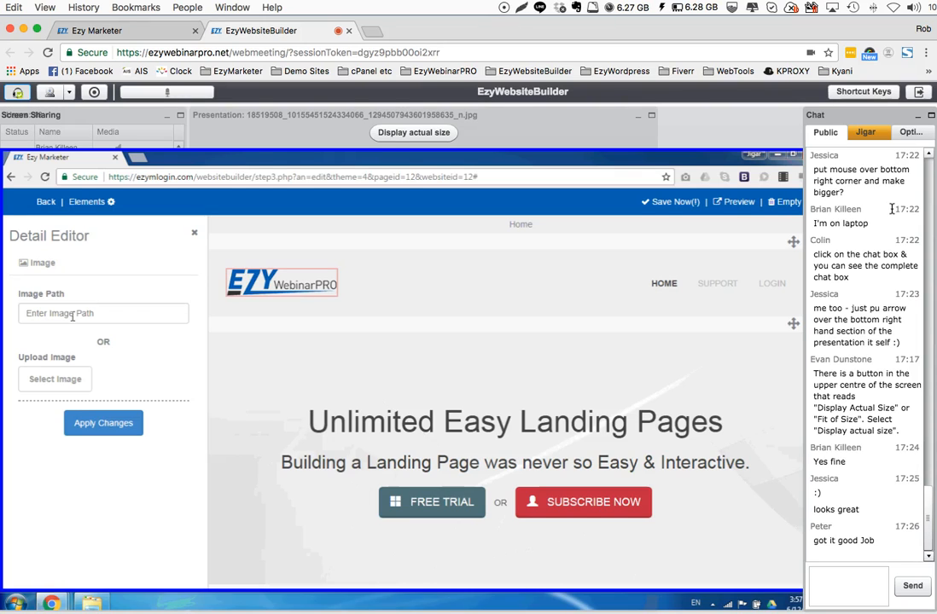
left_click(70, 385)
left_click(217, 246)
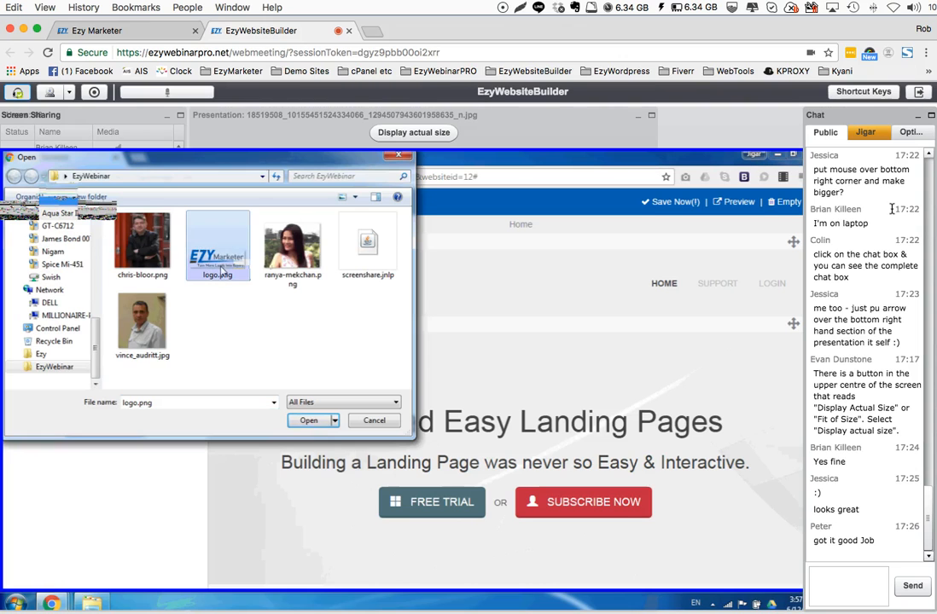
left_click(301, 423)
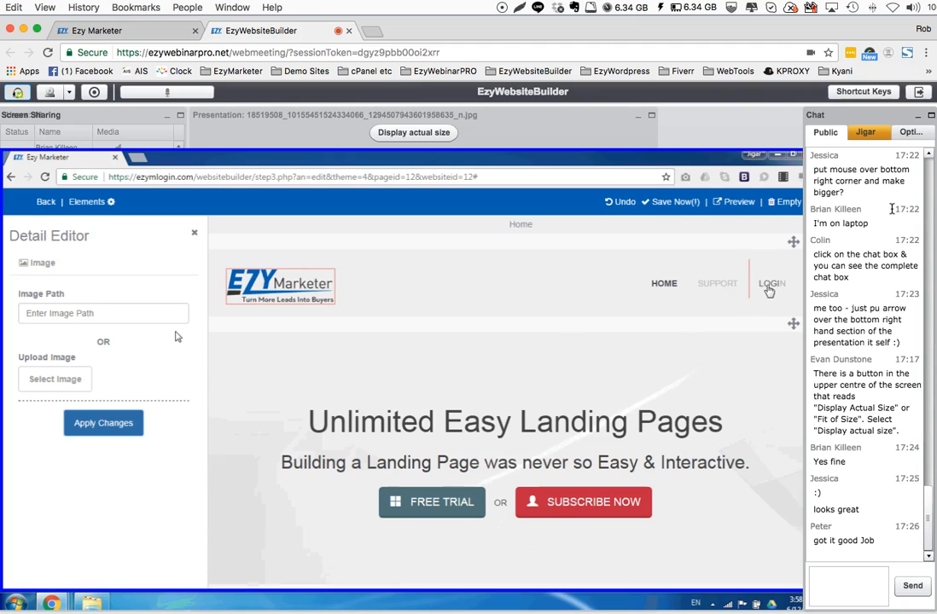
left_click(101, 202)
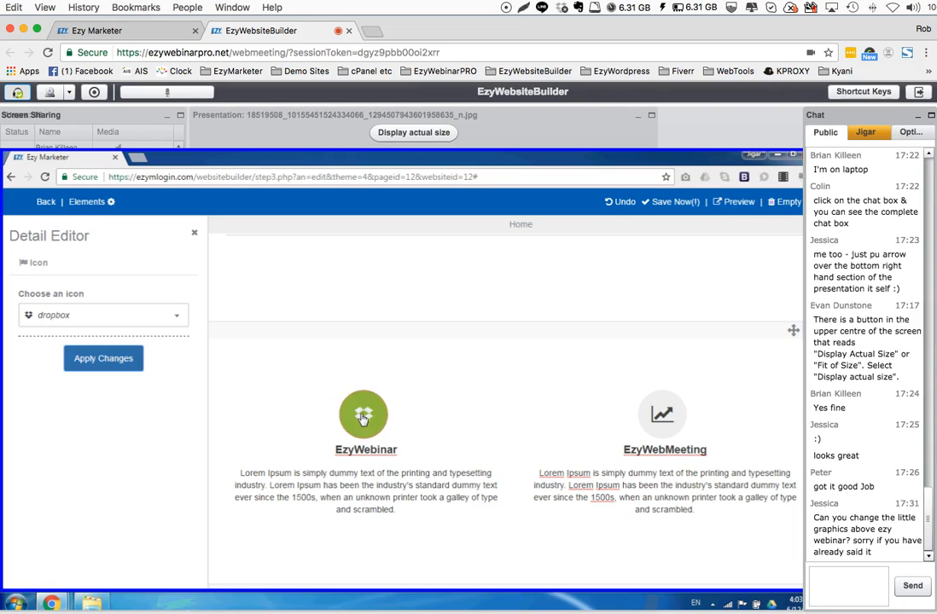
Browse the available icons for the graphic above EzyWebinar and close the Detail Editor without choosing another one
left_click(176, 316)
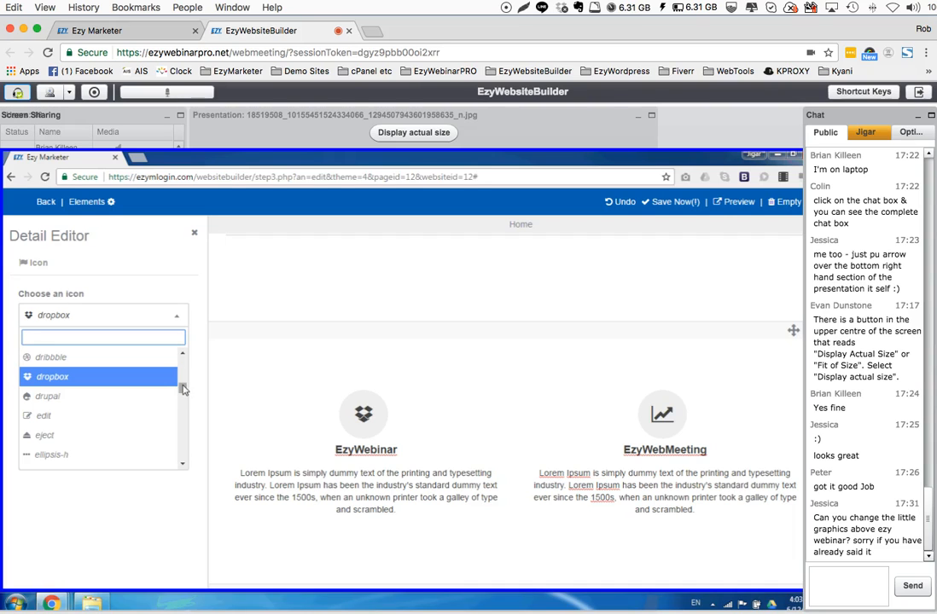
left_click_drag(183, 389, 185, 448)
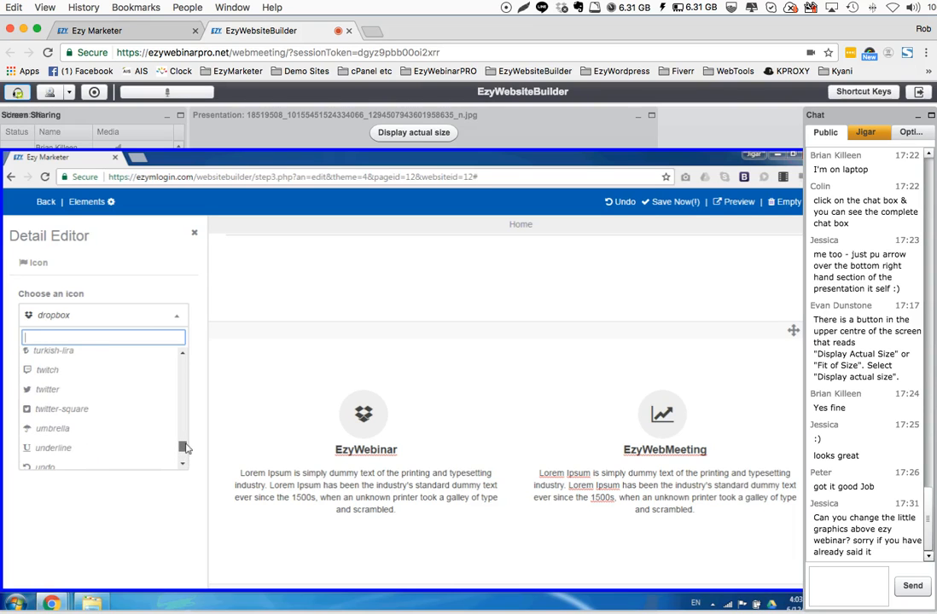
left_click(180, 320)
left_click(181, 371)
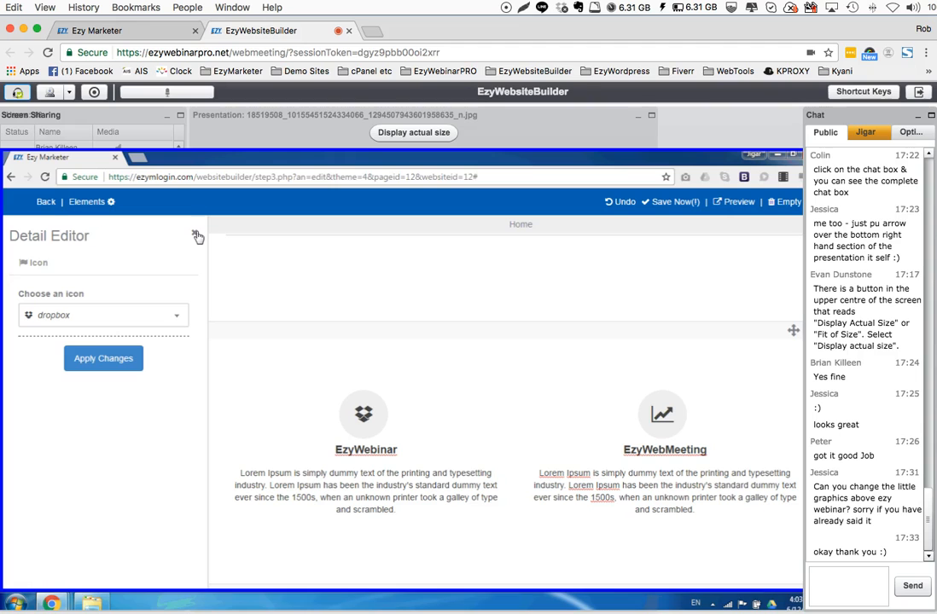
left_click(195, 235)
Add the Product Features content block with the gauge image beside its text below the EzyWebinar and EzyWebMeeting section
scroll(119, 438, "down", 5)
left_click_drag(98, 469, 406, 524)
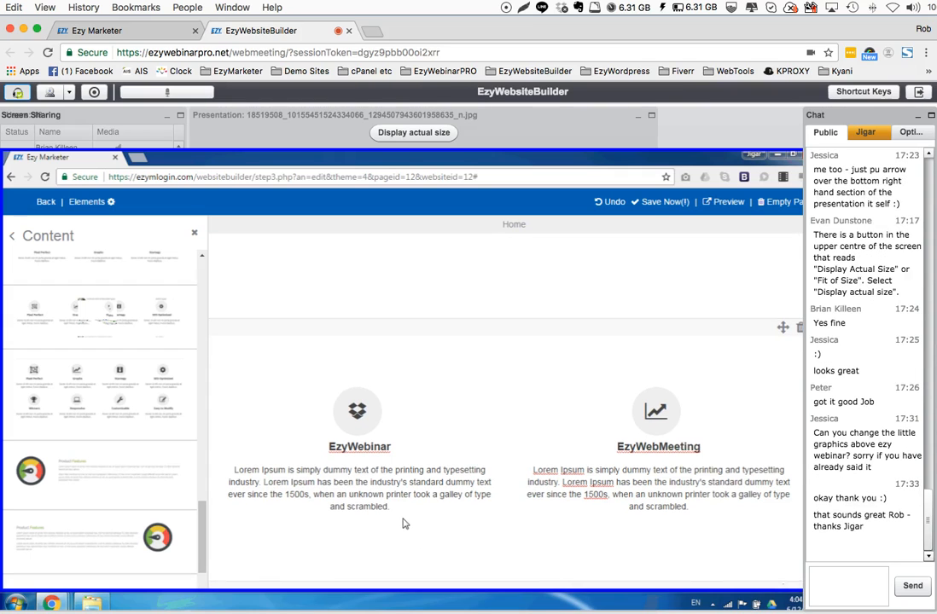
scroll(407, 495, "down", 3)
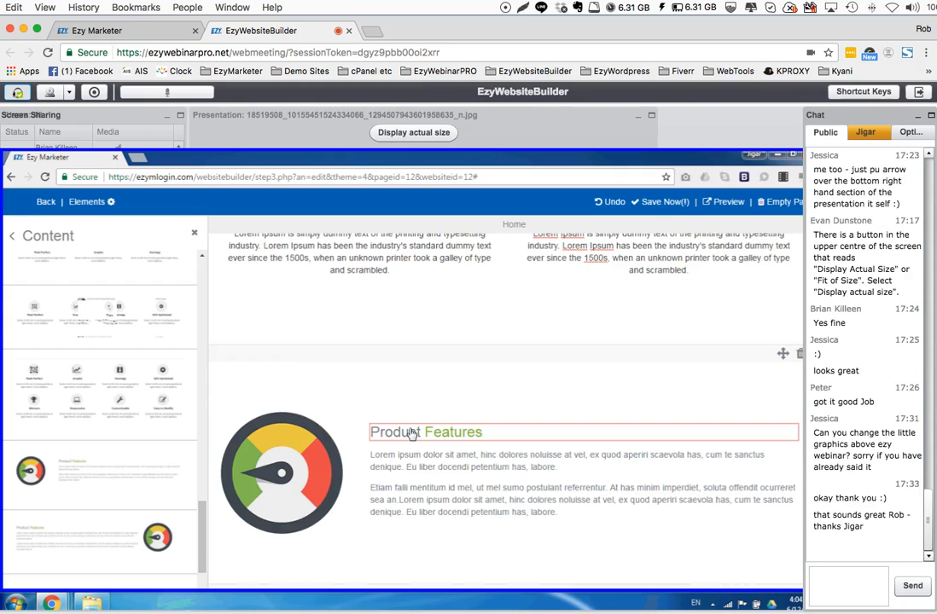
Examine the image upload option for the Product Features gauge and compare the image with the EzyWebinar icon
left_click(286, 474)
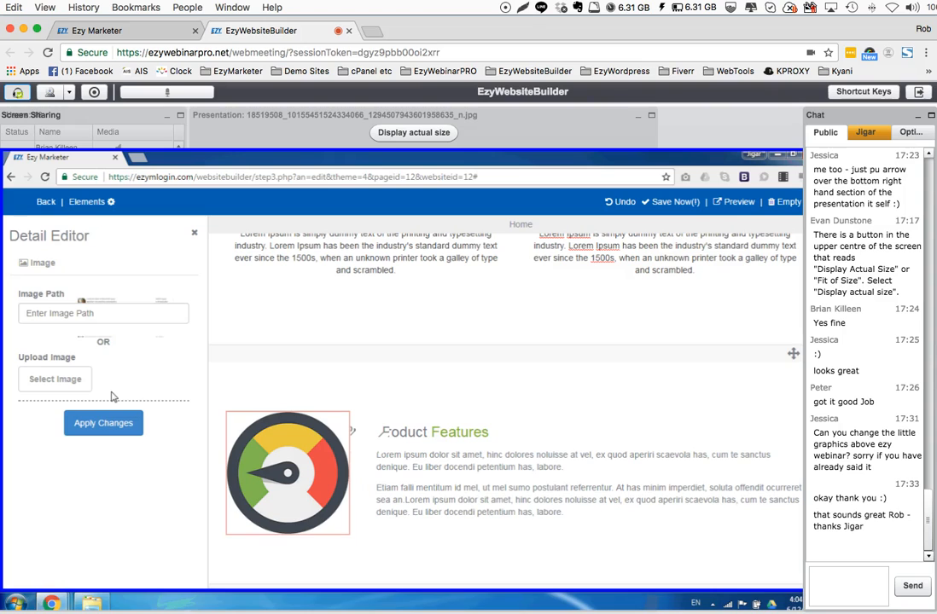
left_click(53, 380)
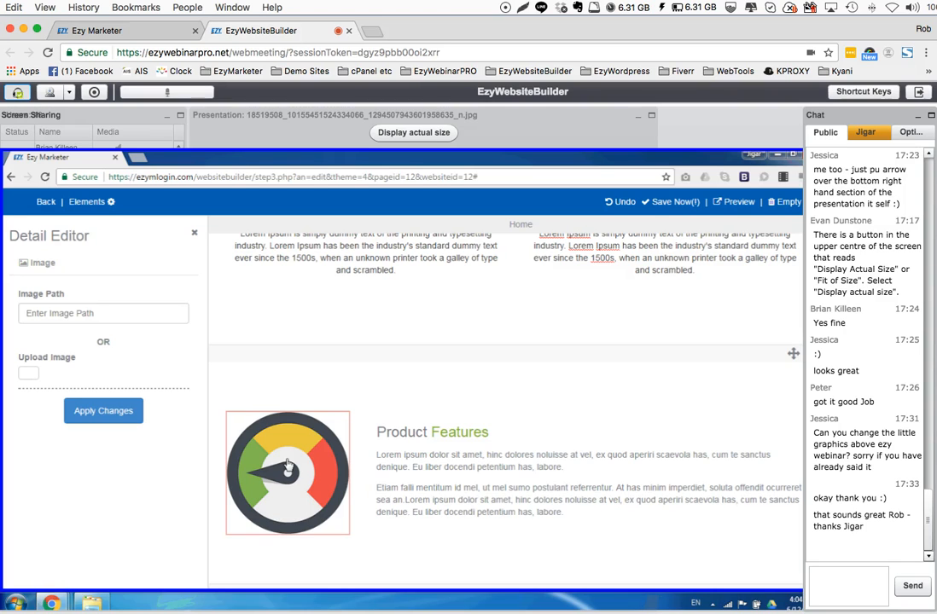
scroll(358, 381, "up", 3)
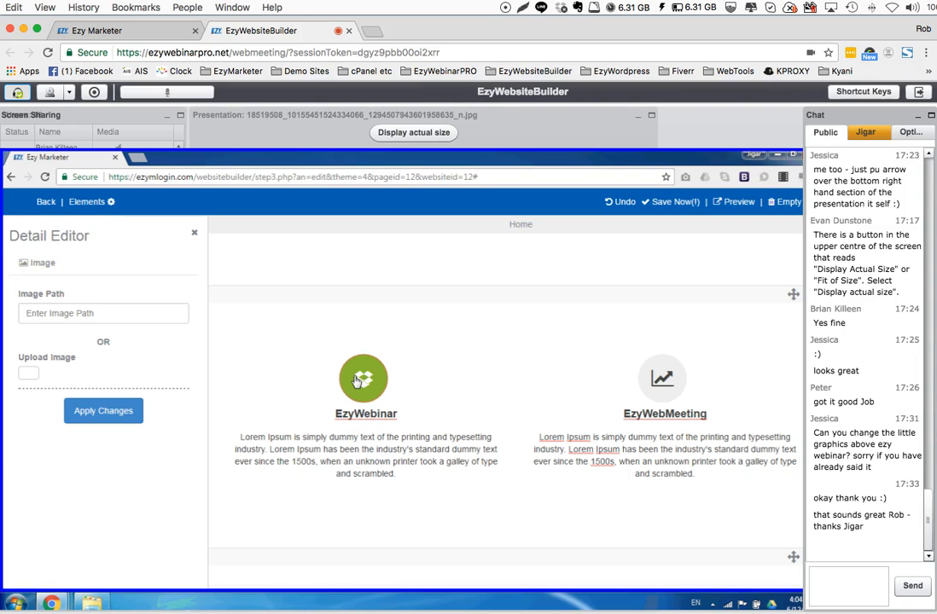
scroll(359, 381, "down", 3)
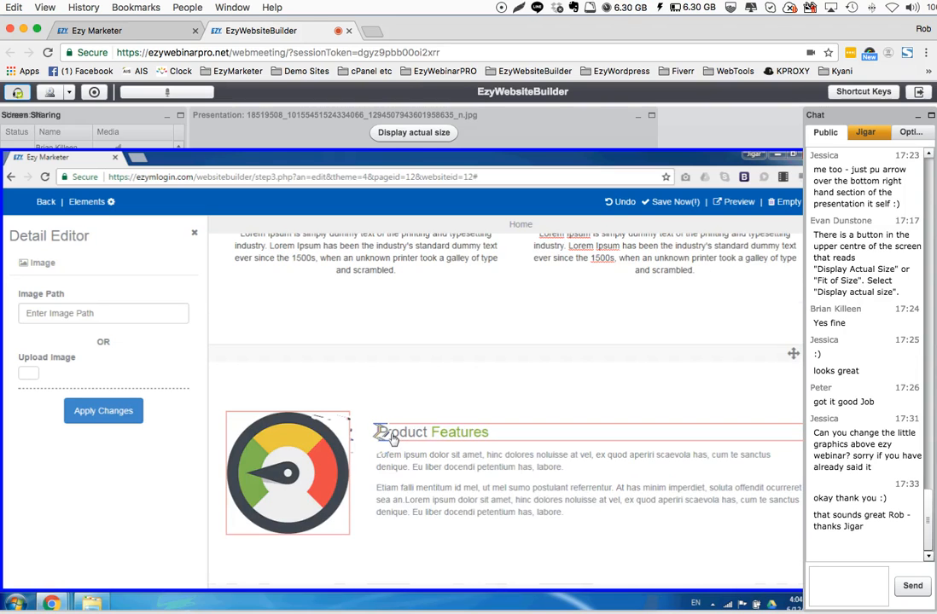
scroll(391, 437, "up", 1)
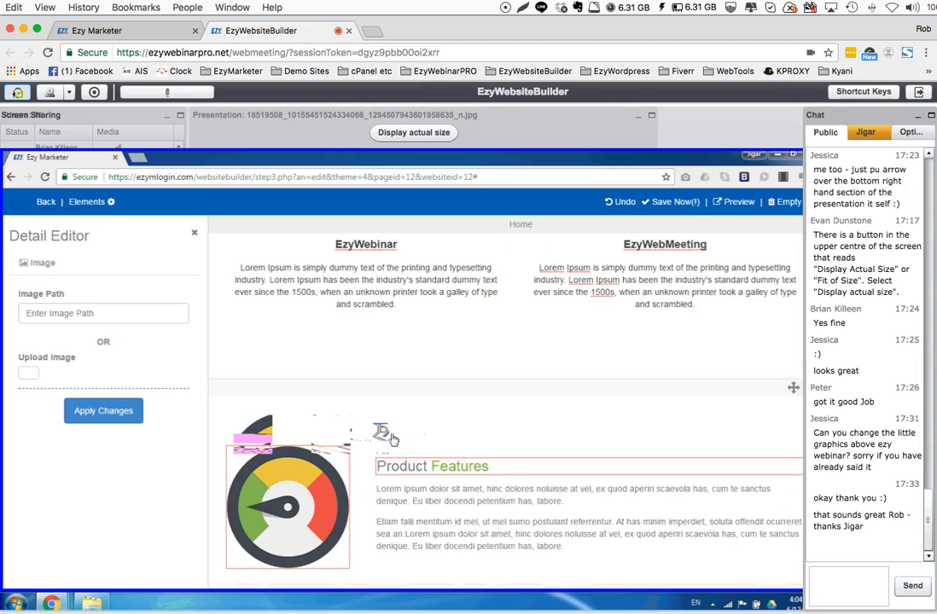
scroll(388, 437, "up", 3)
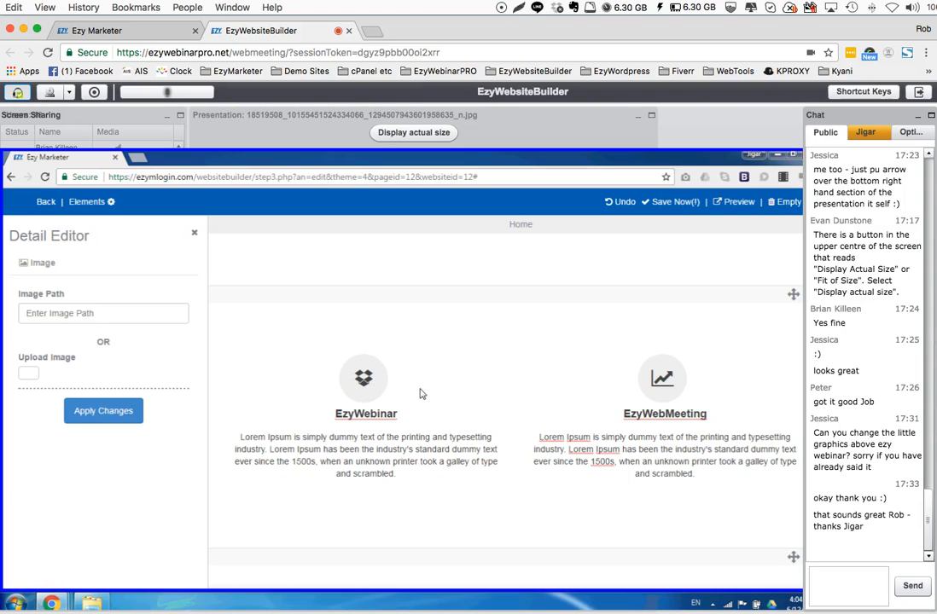
Browse the Content blocks, including the testimonial, pricing and feature layouts
left_click(111, 202)
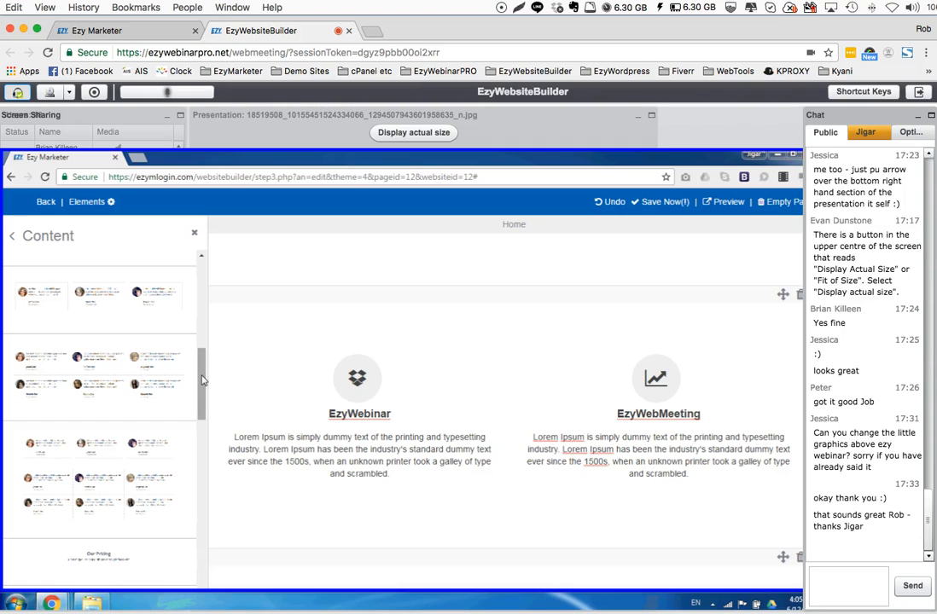
left_click_drag(202, 380, 189, 509)
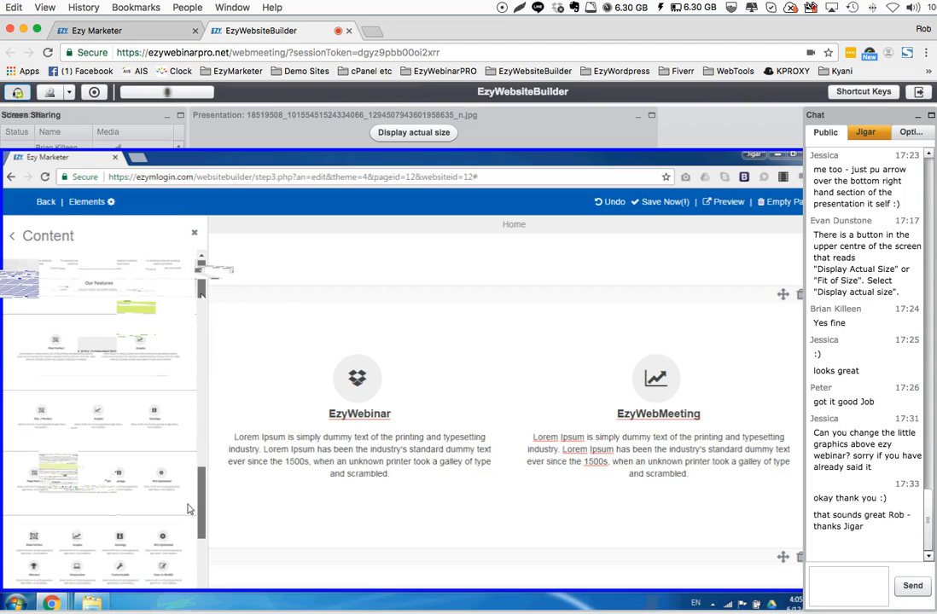
scroll(199, 525, "up", 5)
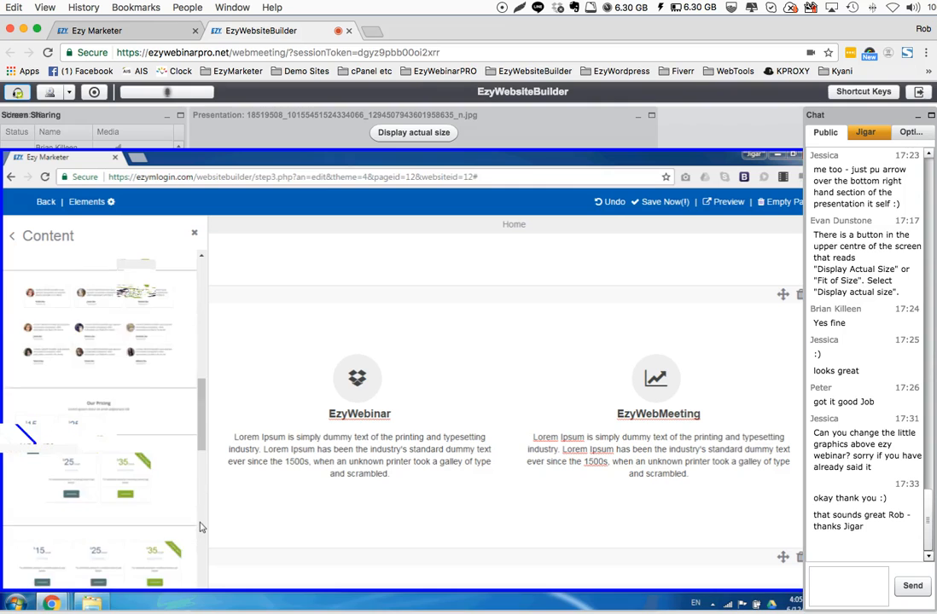
scroll(198, 526, "up", 3)
scroll(197, 527, "up", 5)
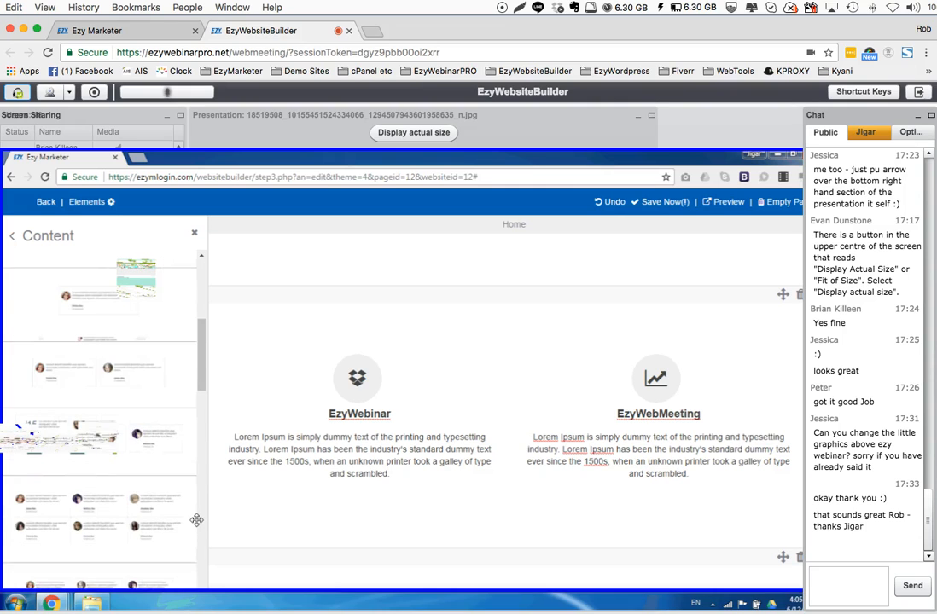
mouse_move(201, 350)
left_mouse_down()
mouse_move(202, 367)
mouse_move(205, 350)
left_mouse_up()
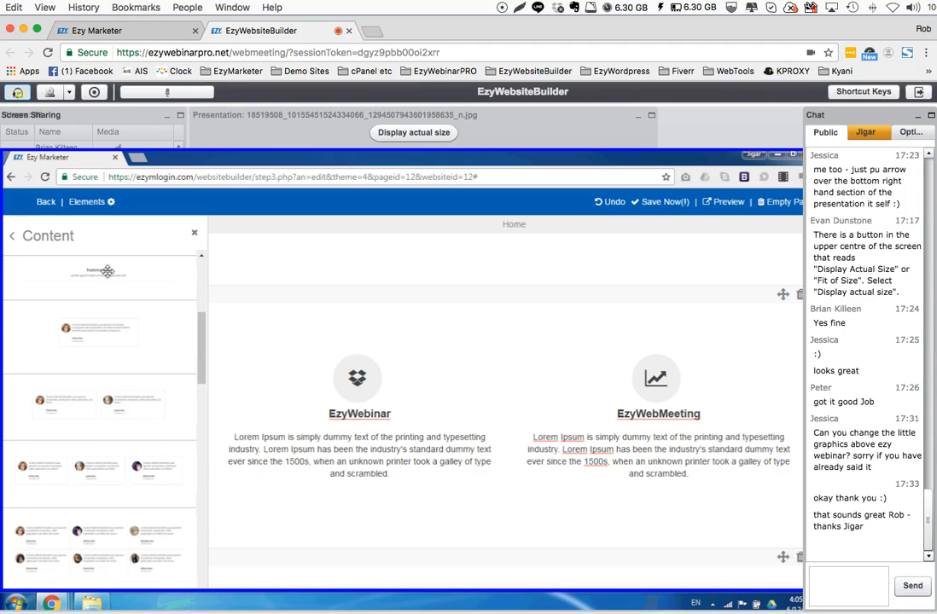
Review the Home page and delete the Product Features section with the gauge image
scroll(534, 364, "up", 5)
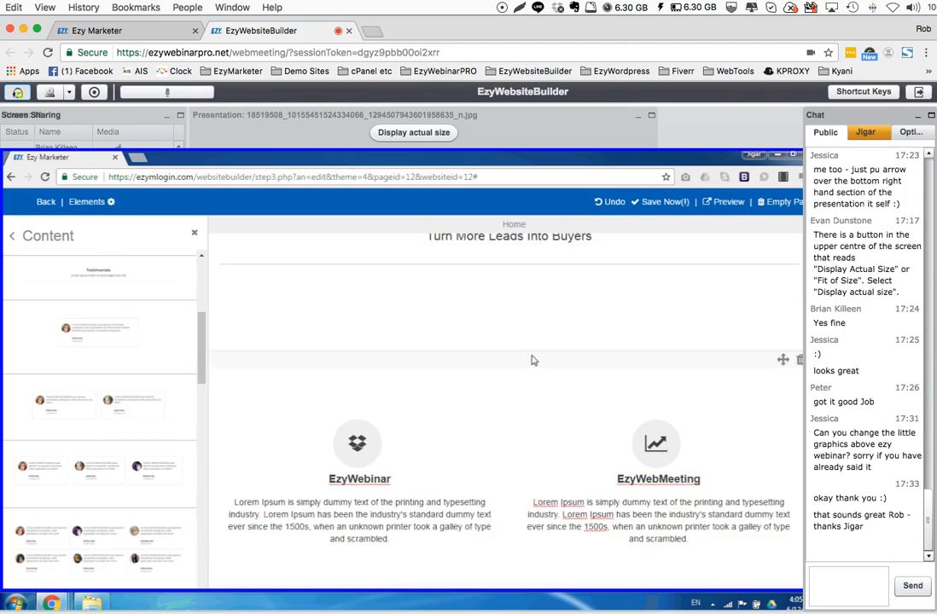
scroll(535, 349, "down", 2)
scroll(535, 351, "down", 2)
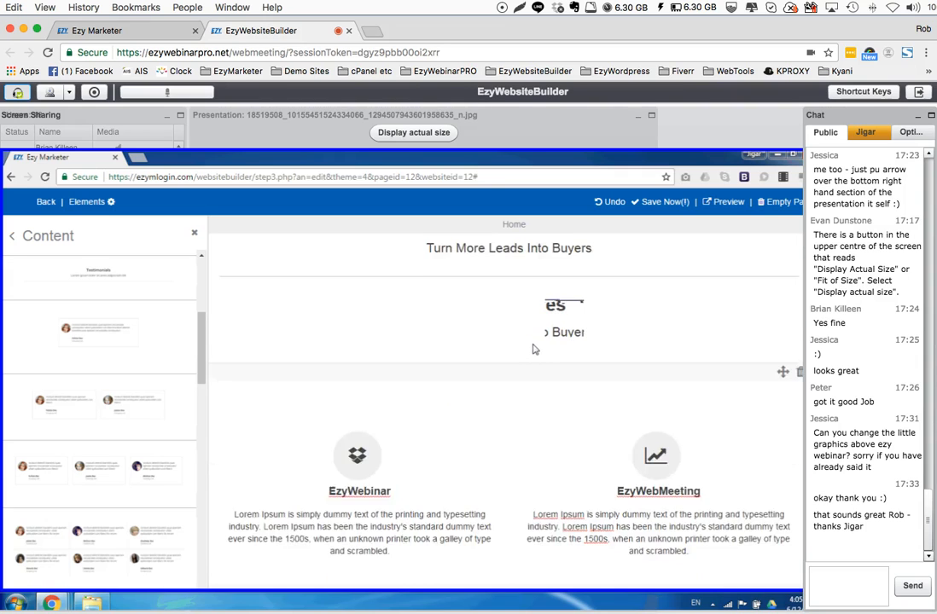
scroll(532, 349, "up", 4)
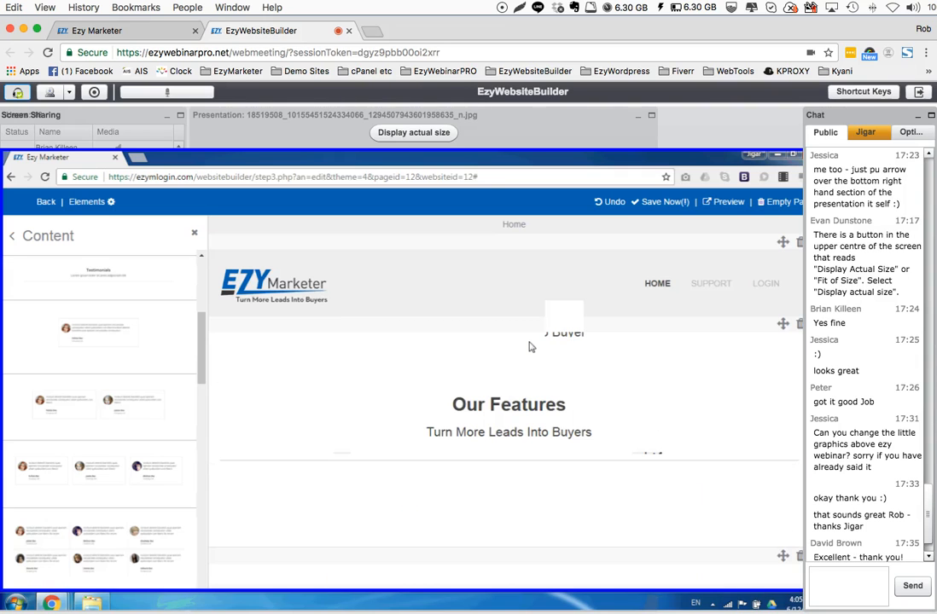
scroll(529, 346, "down", 5)
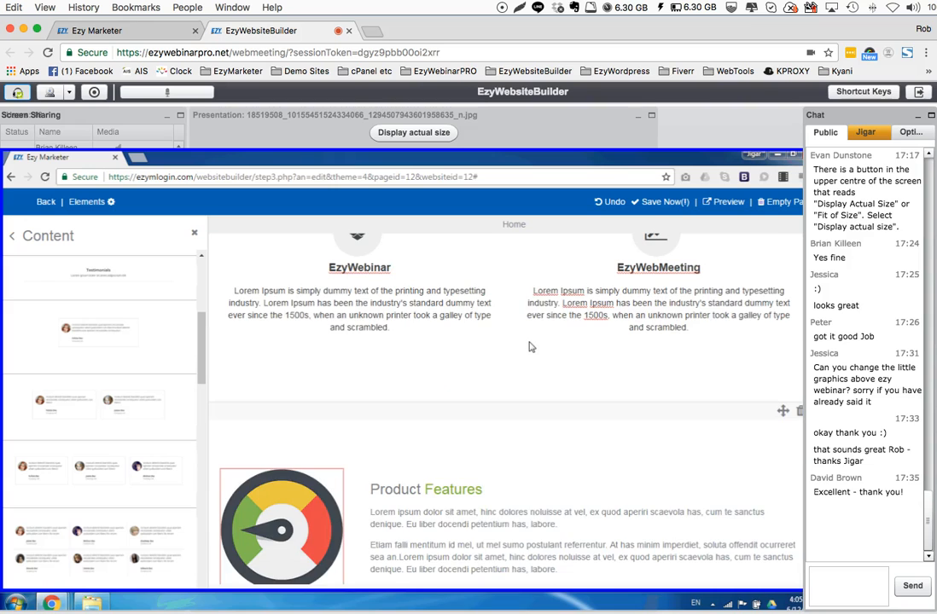
scroll(531, 346, "down", 1)
left_click(800, 356)
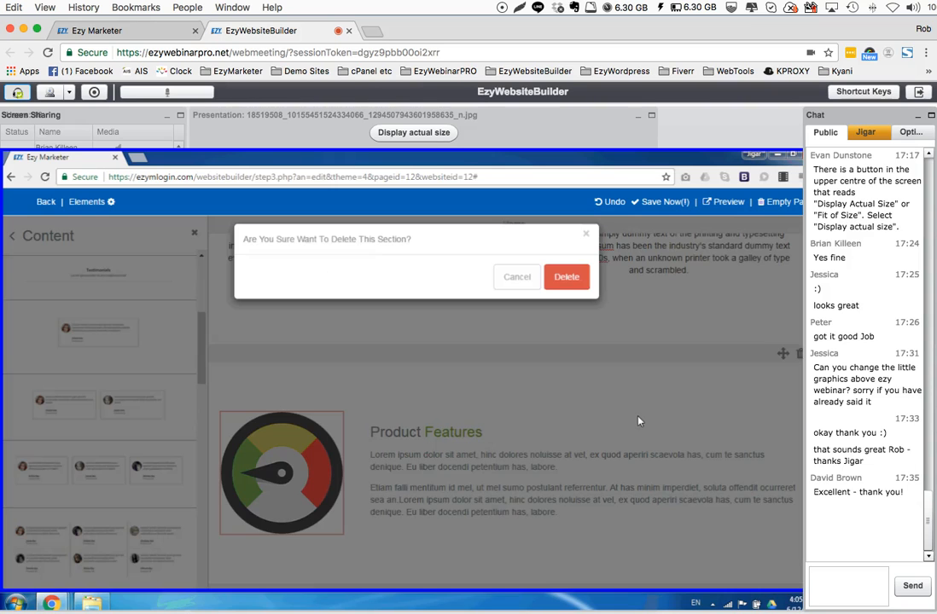
left_click(566, 275)
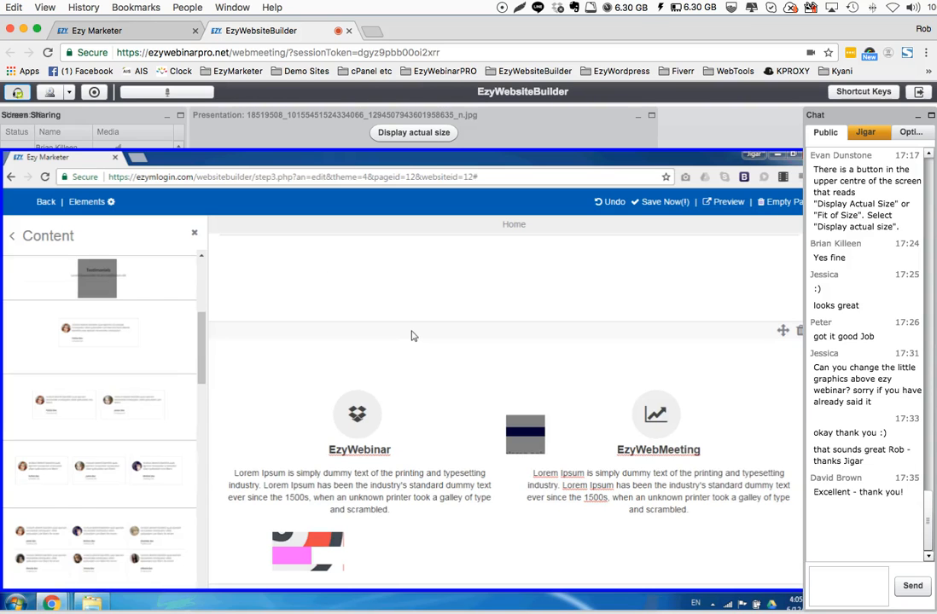
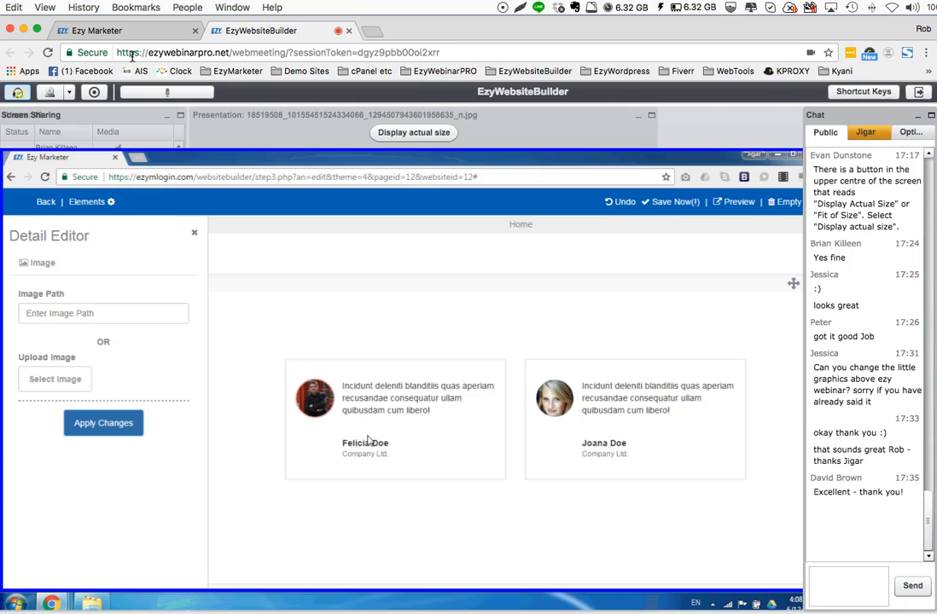
Replace the first testimonial's author name with the customer's full name and delete the company line beneath it
double_click(367, 442)
left_click_drag(391, 444, 344, 447)
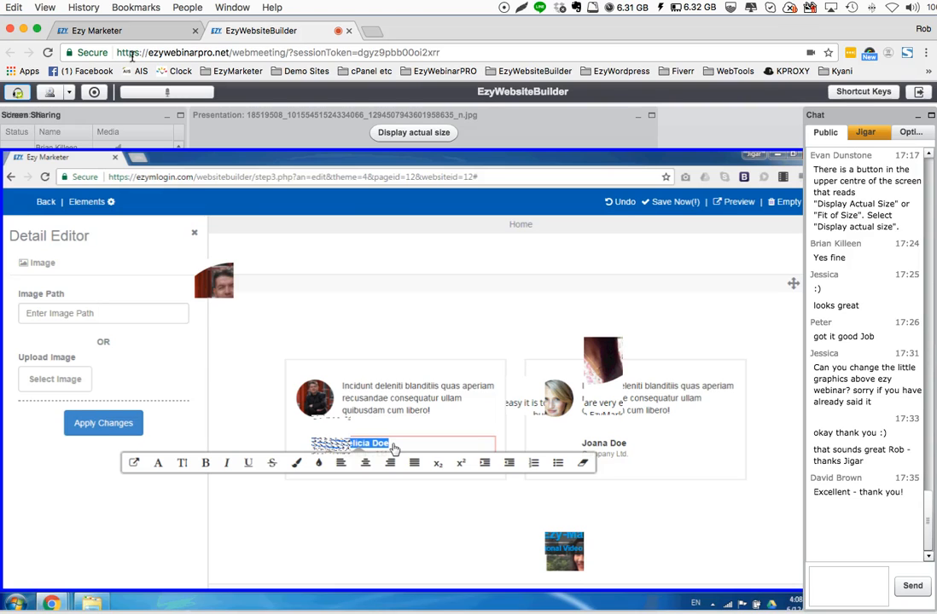
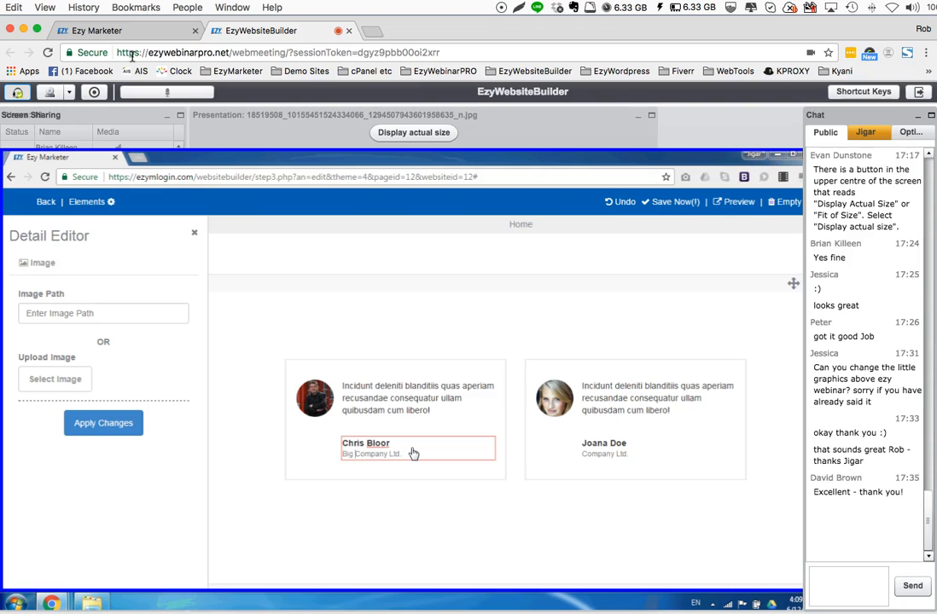
left_click_drag(412, 453, 345, 459)
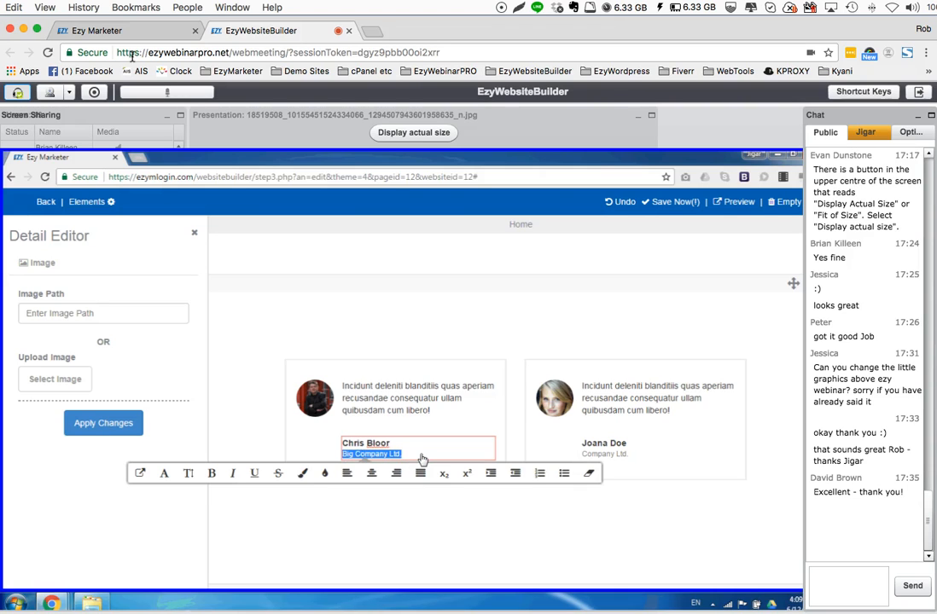
key("BackSpace")
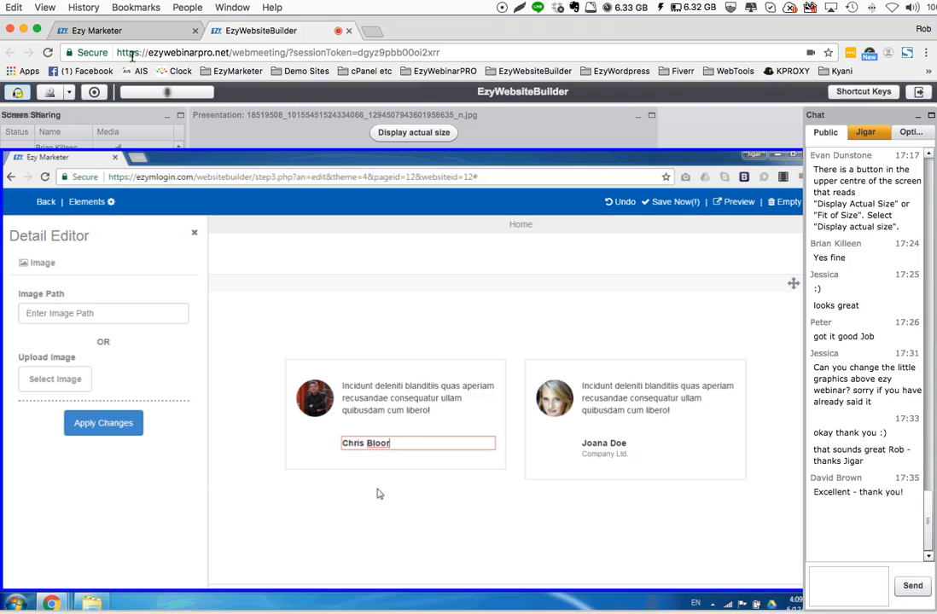
double_click(376, 445)
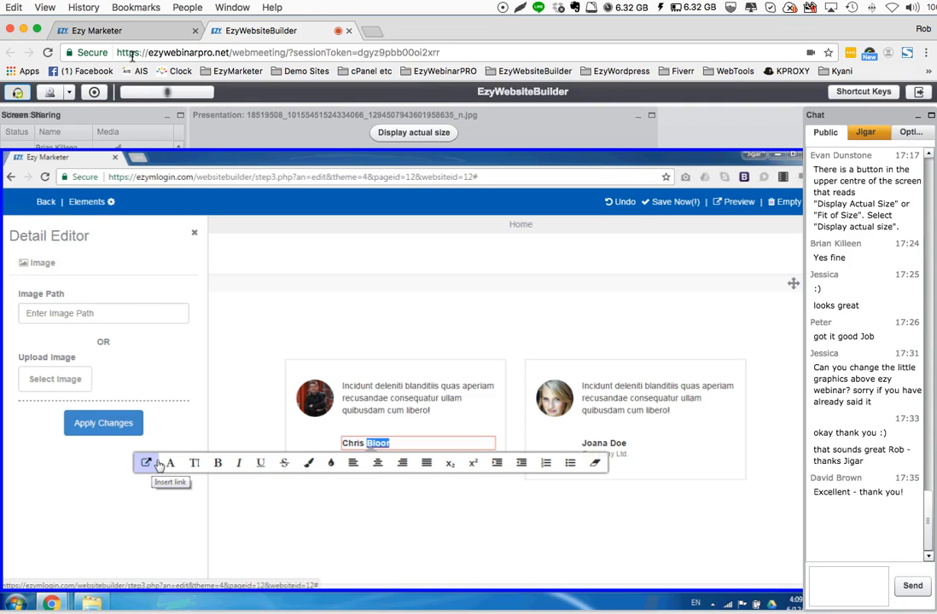
triple_click(352, 446)
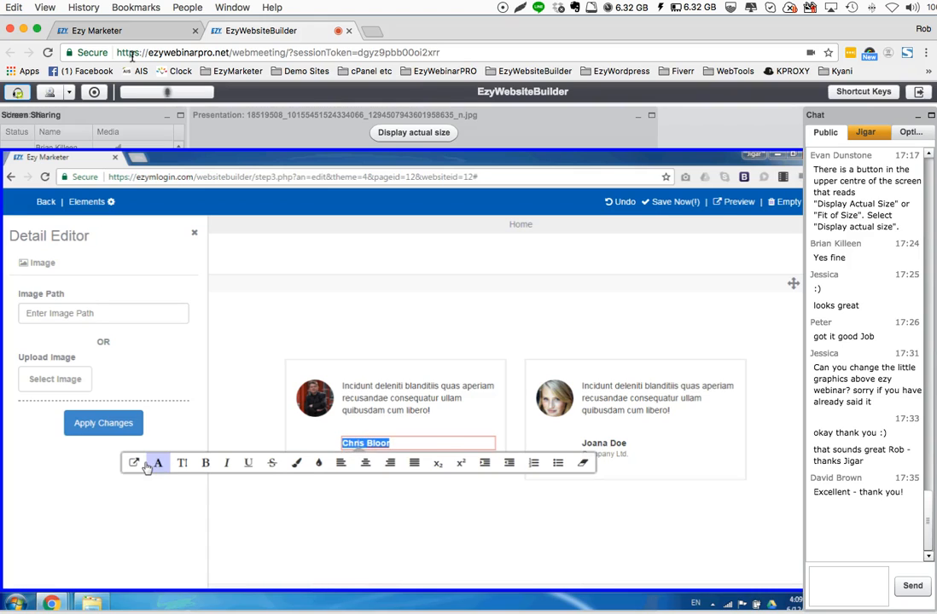
left_click(134, 463)
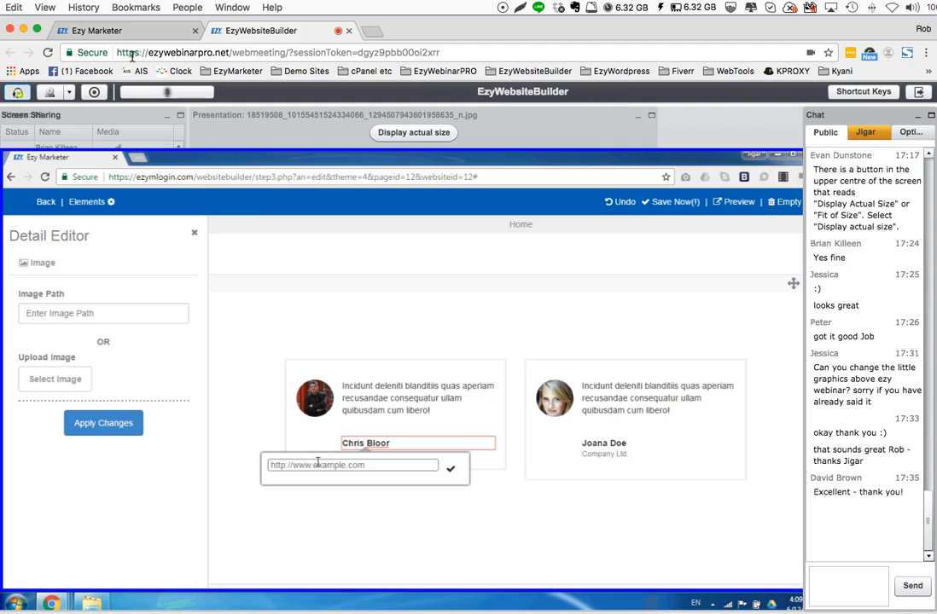
type("www.google.com")
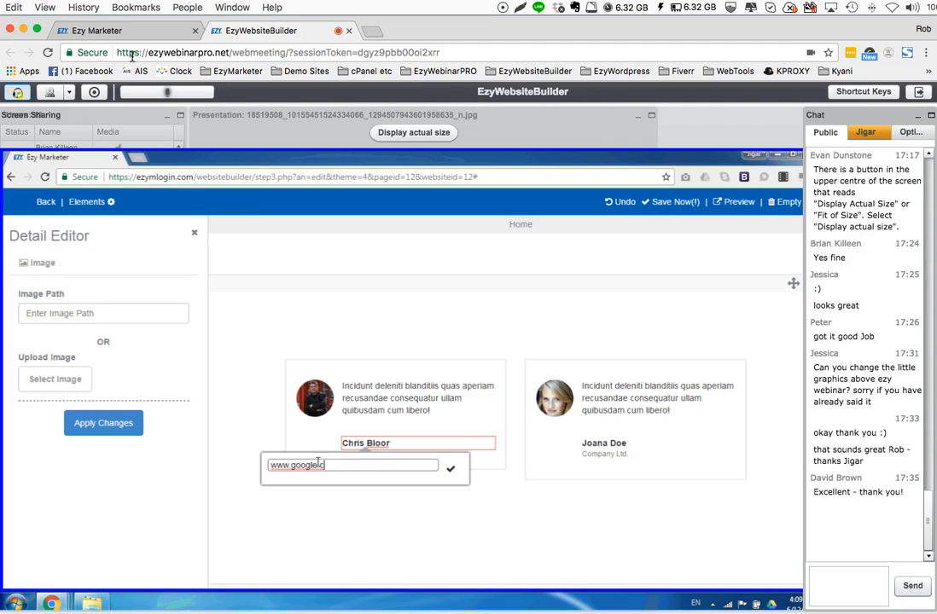
left_click(451, 468)
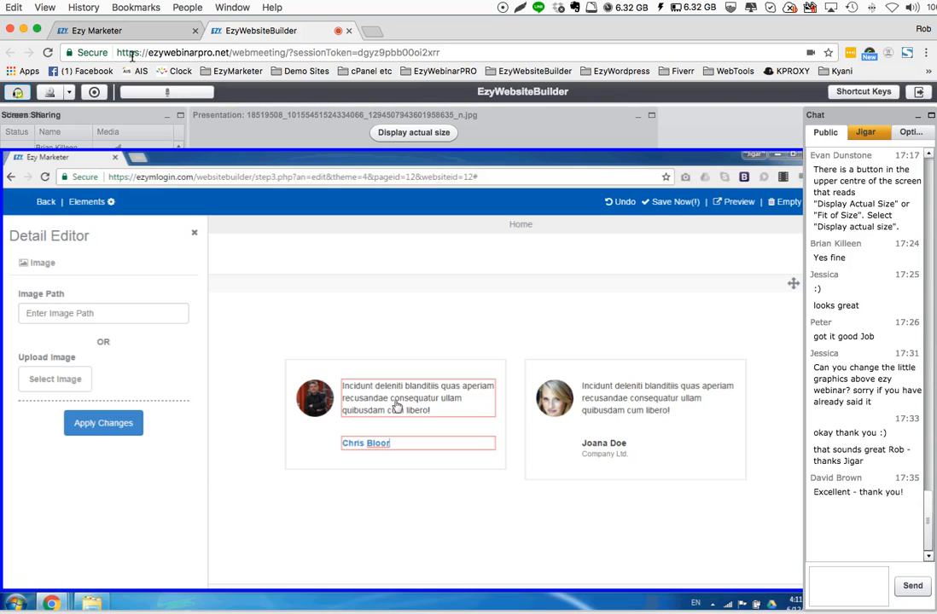
Replace the first testimonial's text with three lines, "Testimonial Text.", "Very glad to use EzyMarketer Product." and "Very Easy.", and apply the changes
double_click(368, 392)
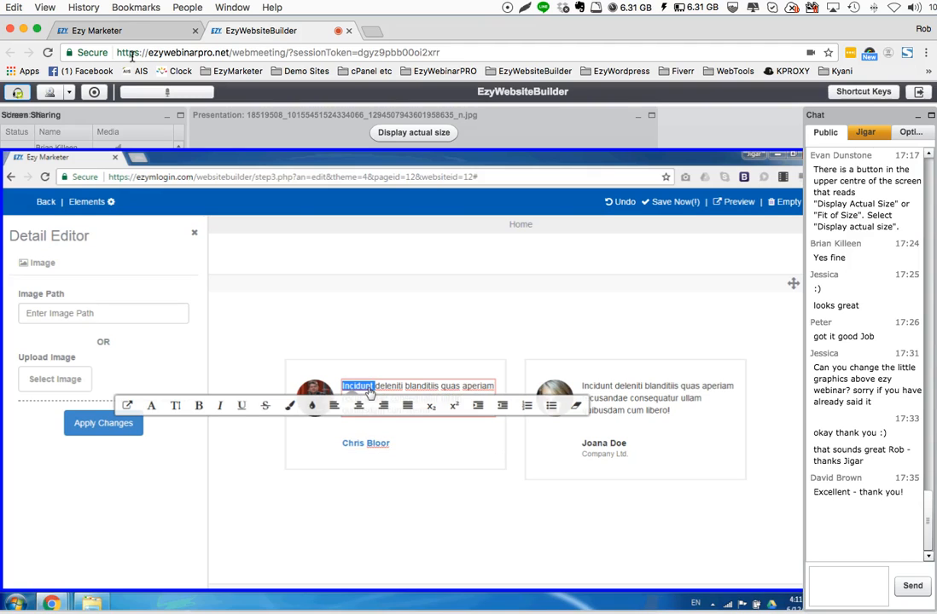
left_click_drag(369, 391, 444, 416)
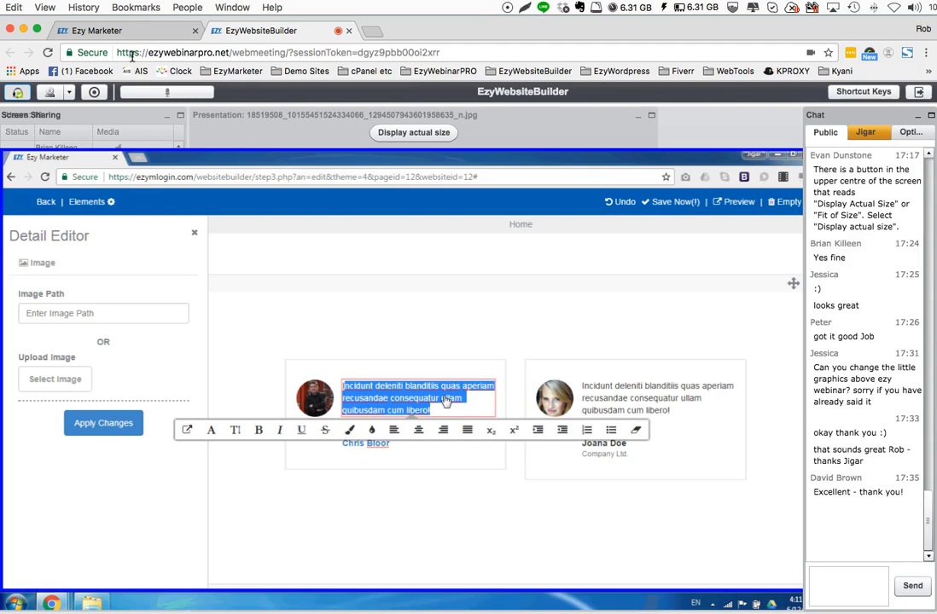
key("BackSpace")
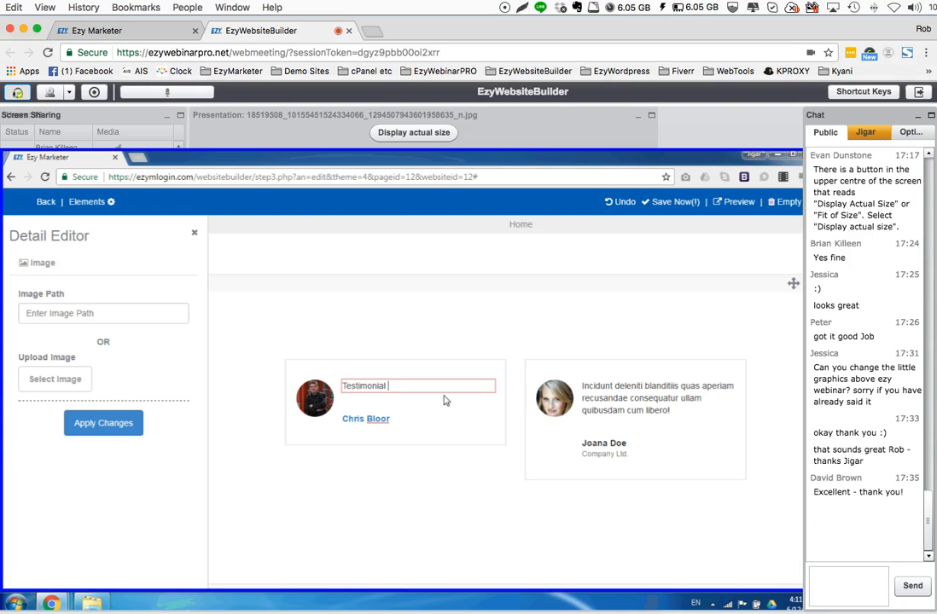
type("Testimonial Text.")
key("Return")
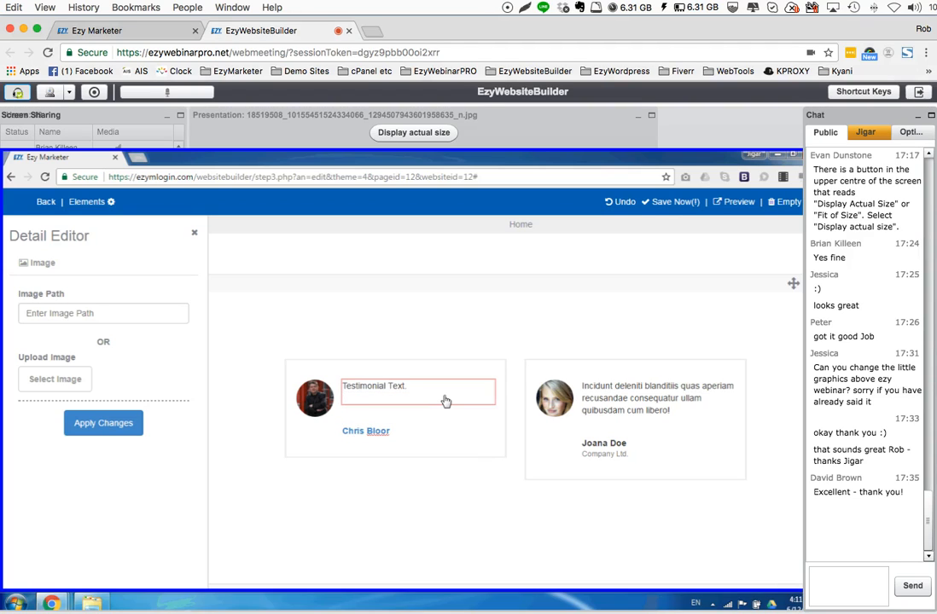
type("Very glad to use Ezy")
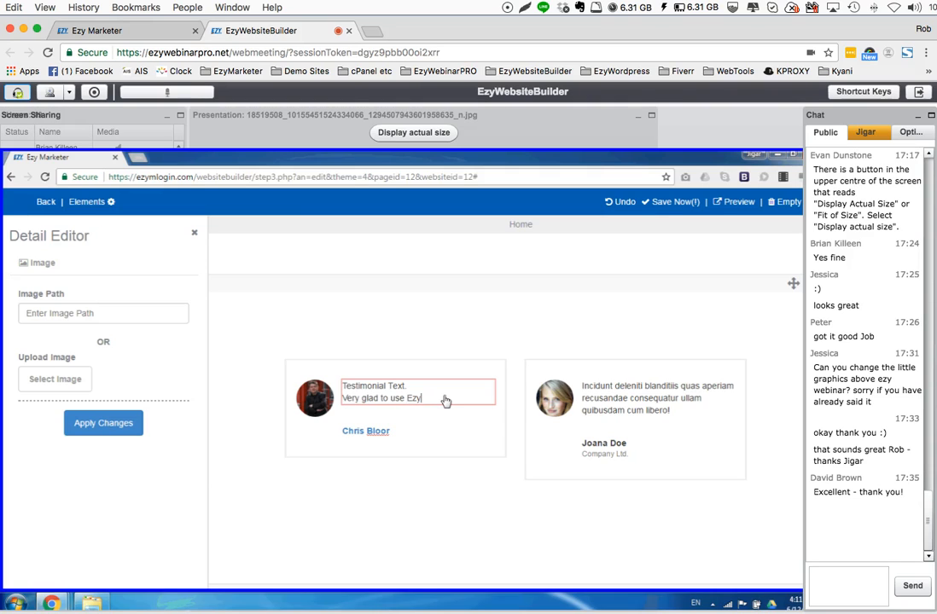
type("Marketer Product.")
key("Return")
type("Very ")
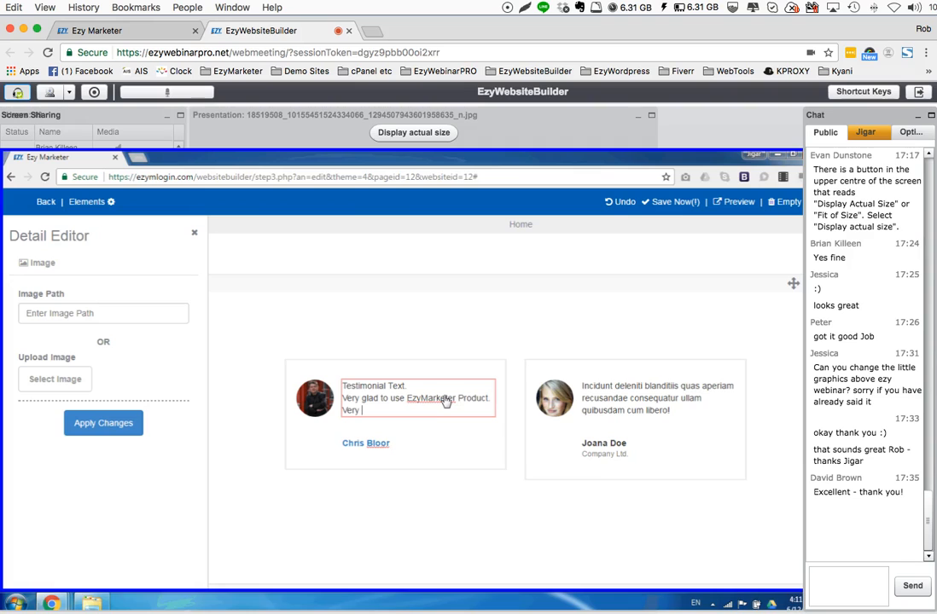
type("Easy.")
left_click(105, 427)
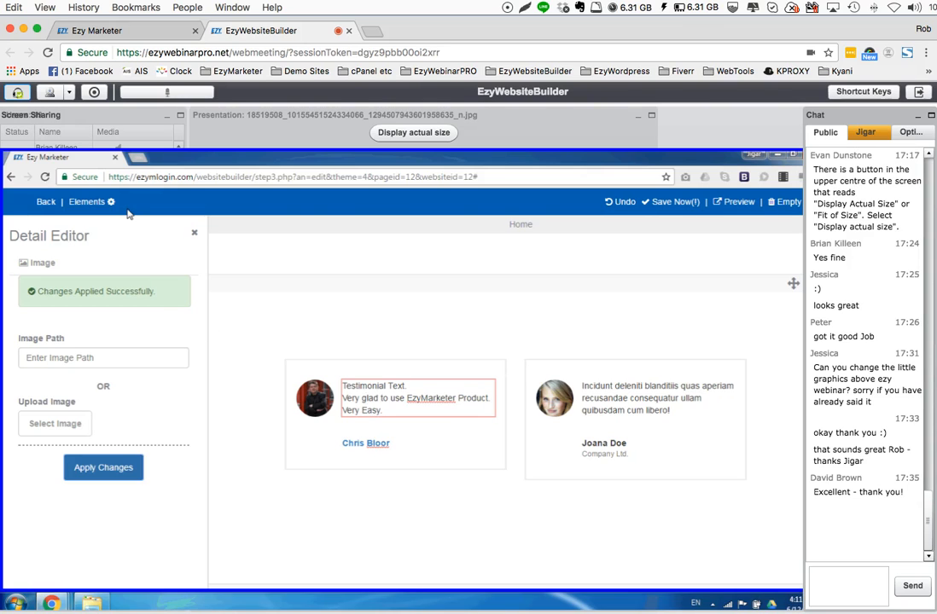
Add the Our Pricing heading block from the Content elements and arrange it below the testimonials section
left_click(87, 202)
scroll(145, 359, "down", 5)
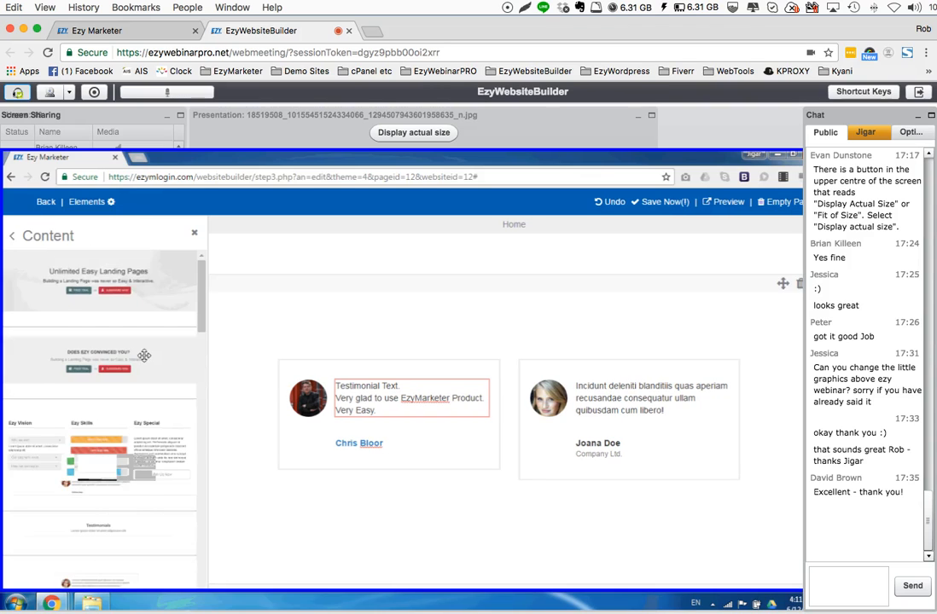
scroll(144, 356, "down", 5)
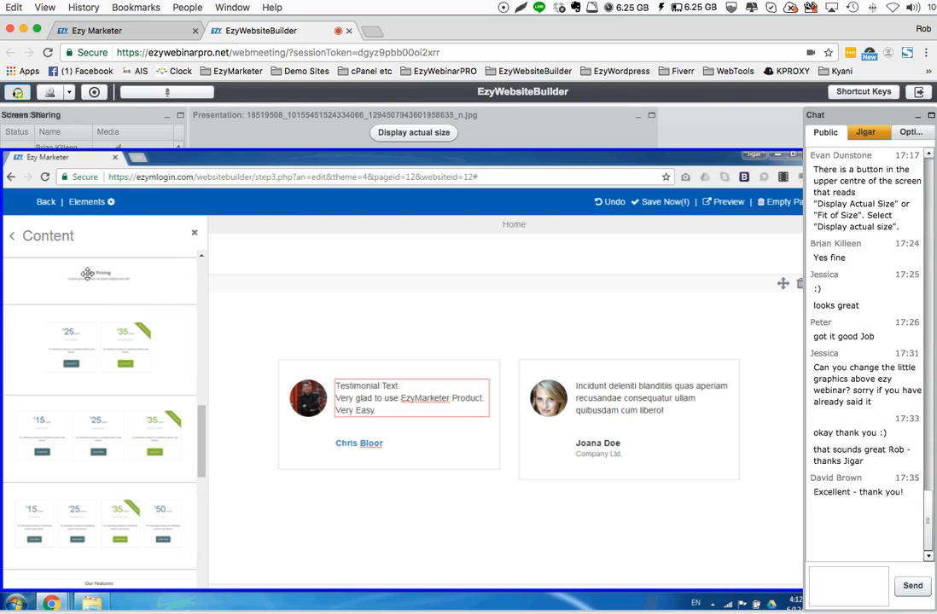
left_click_drag(87, 274, 546, 533)
scroll(523, 490, "down", 3)
scroll(597, 487, "up", 3)
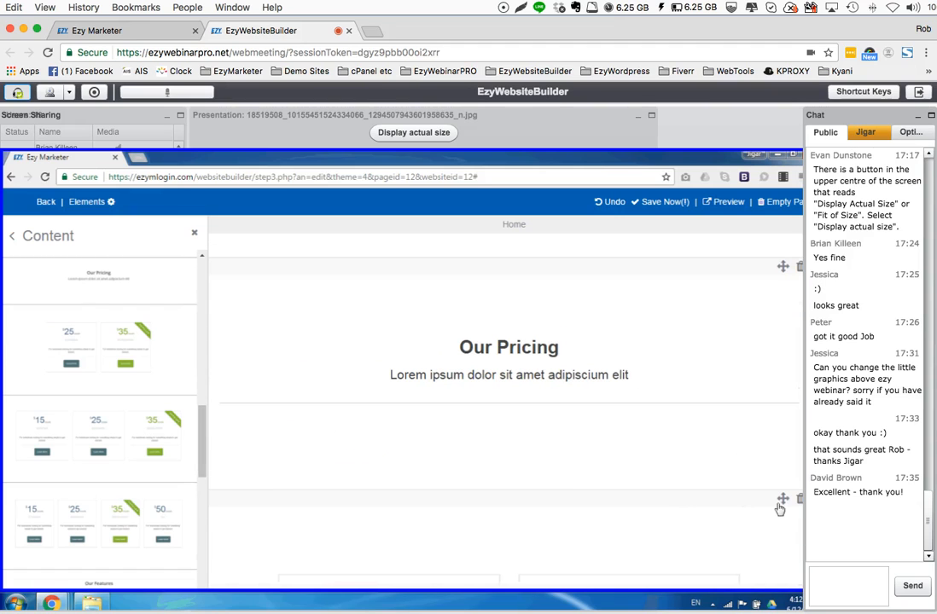
scroll(782, 503, "up", 1)
left_click_drag(782, 503, 748, 328)
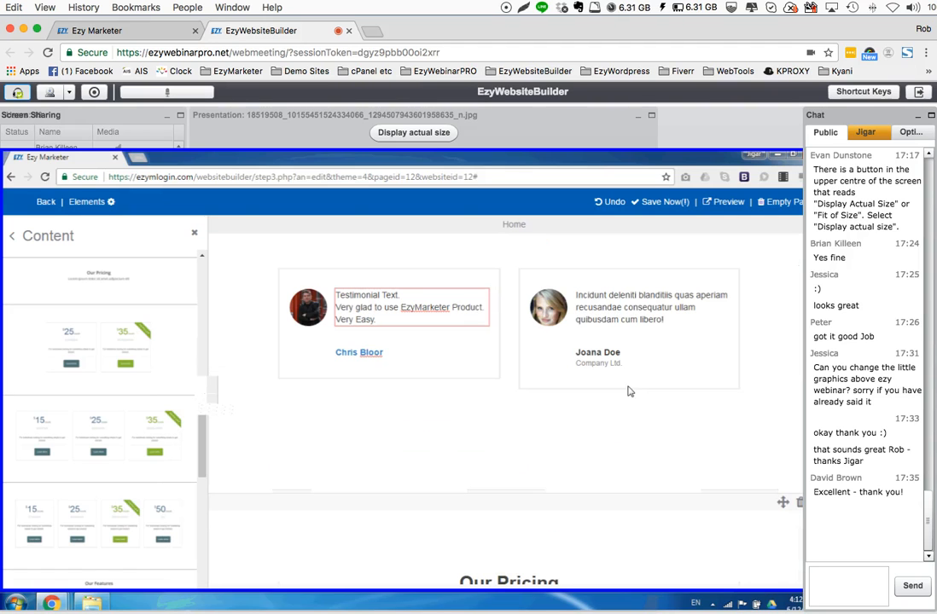
scroll(629, 392, "down", 2)
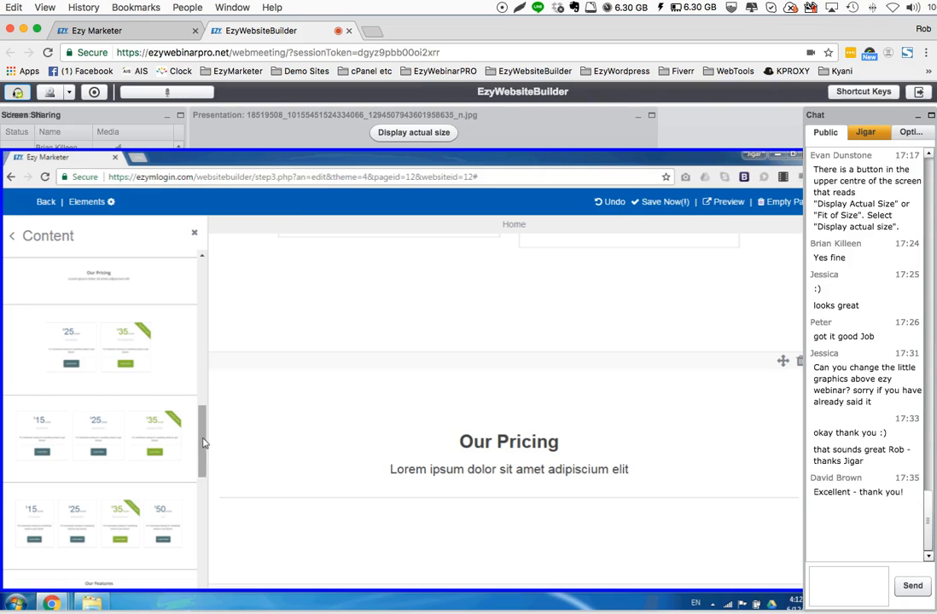
Add the two-plan pricing block with the $25 and $35 plans and arrange it below the Our Pricing heading
left_click_drag(203, 442, 203, 446)
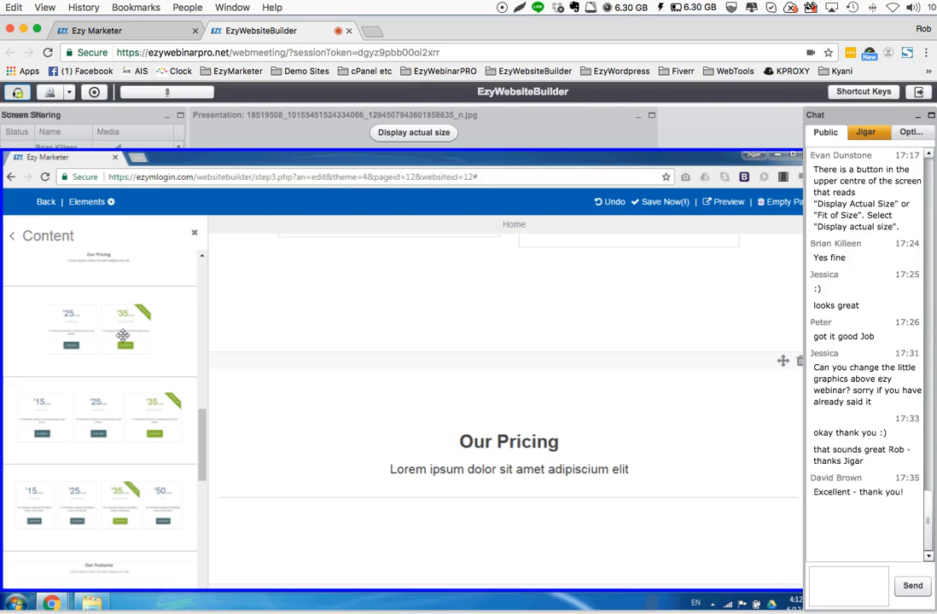
left_click_drag(101, 323, 477, 539)
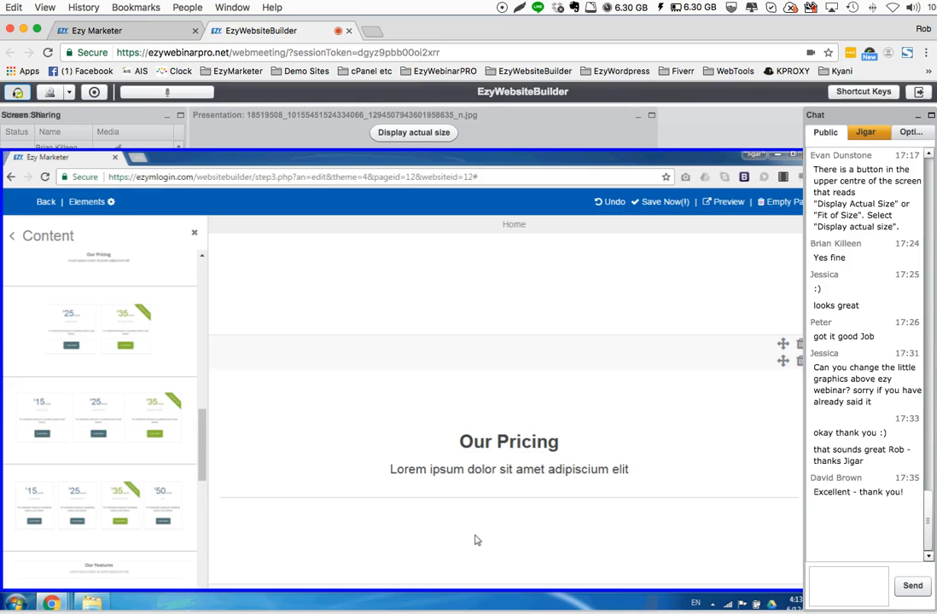
scroll(598, 540, "down", 1)
left_click_drag(783, 574, 767, 301)
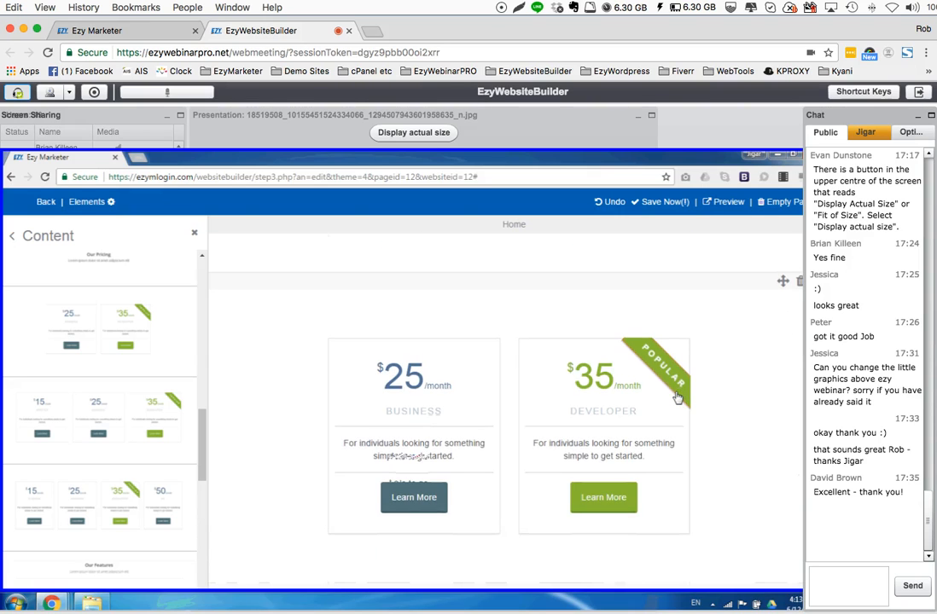
scroll(681, 409, "down", 2)
scroll(717, 460, "up", 3)
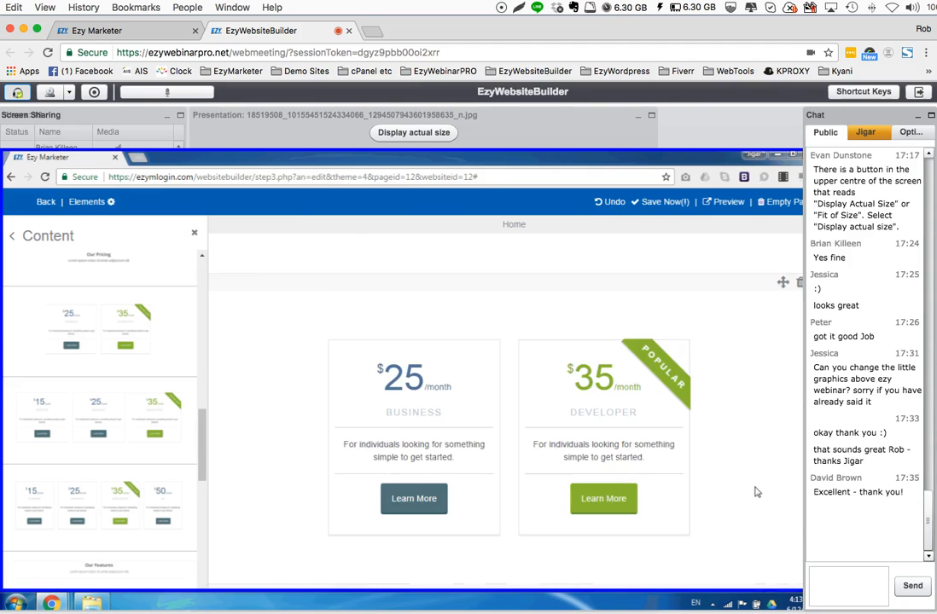
scroll(755, 492, "up", 3)
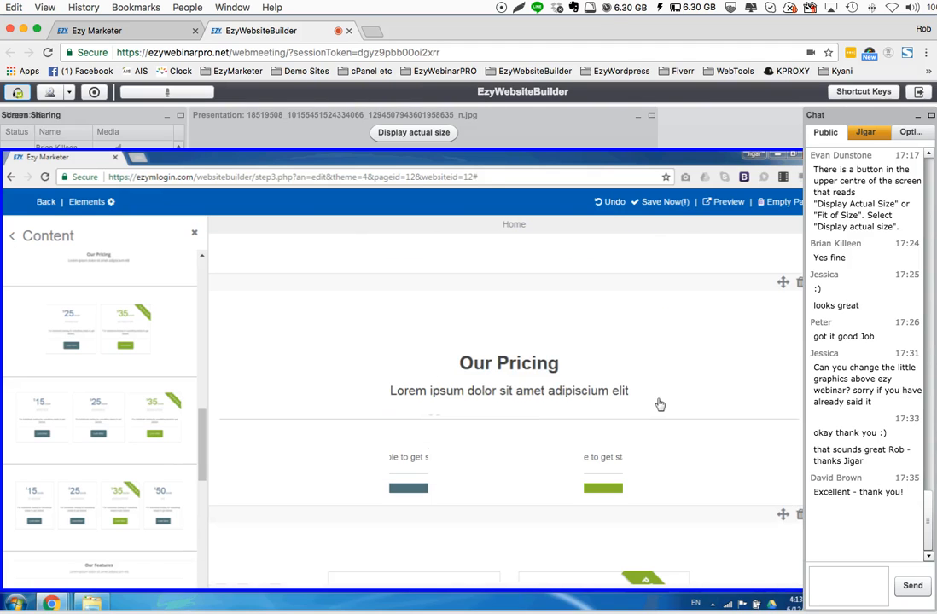
scroll(660, 405, "down", 1)
scroll(320, 392, "down", 4)
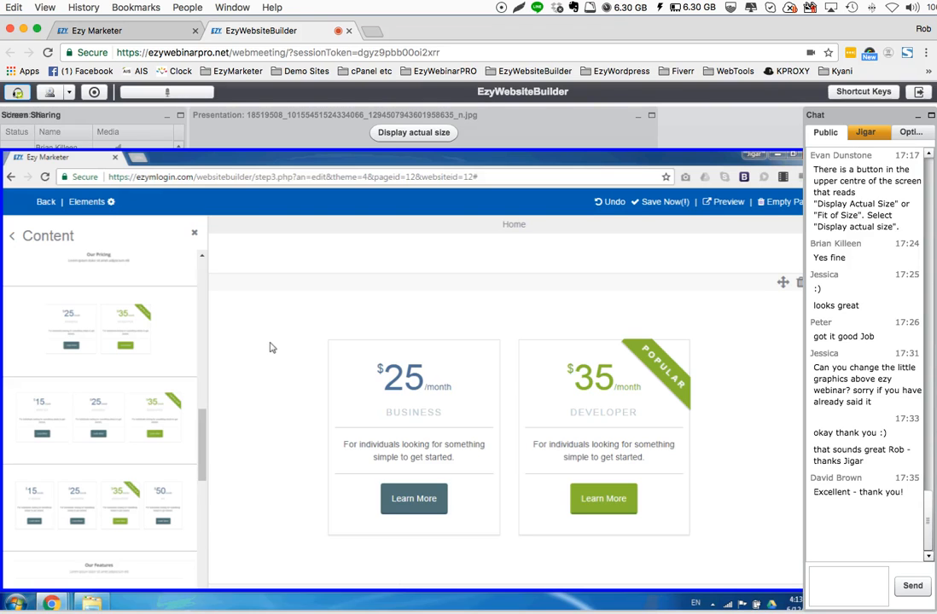
Change the Business plan's price to $19/year in the two-plan pricing block
left_click(402, 380)
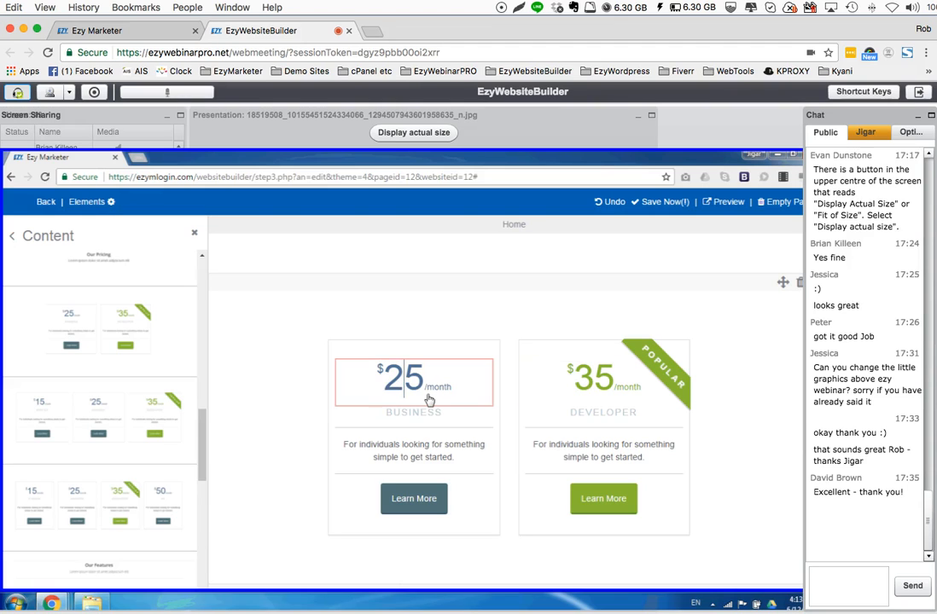
key("BackSpace")
key("Delete")
type("19")
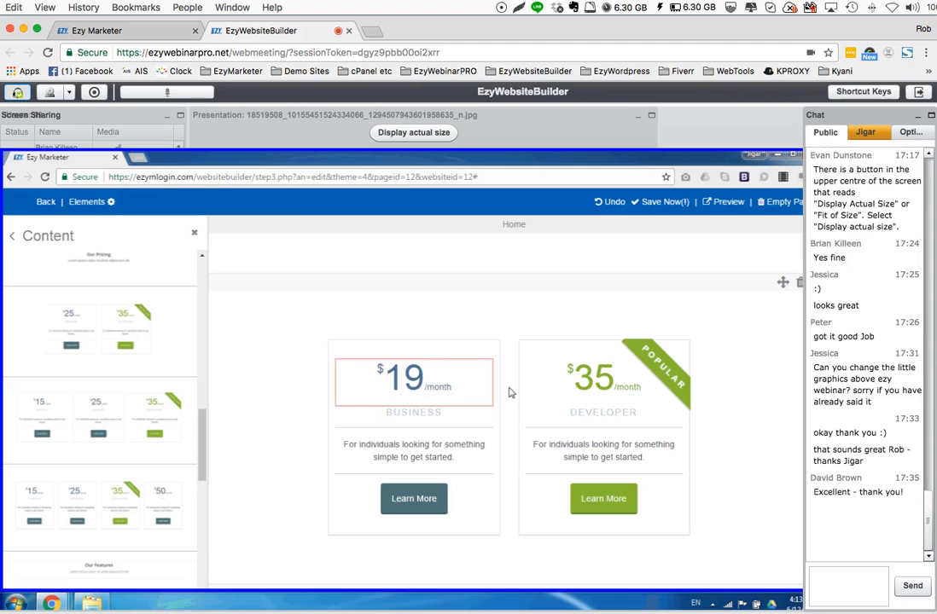
double_click(440, 391)
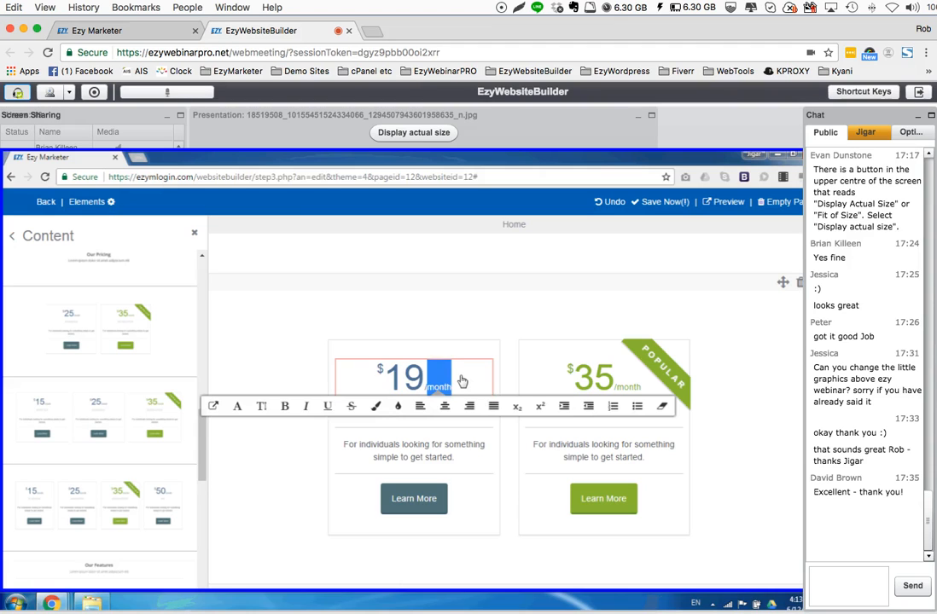
type("ye")
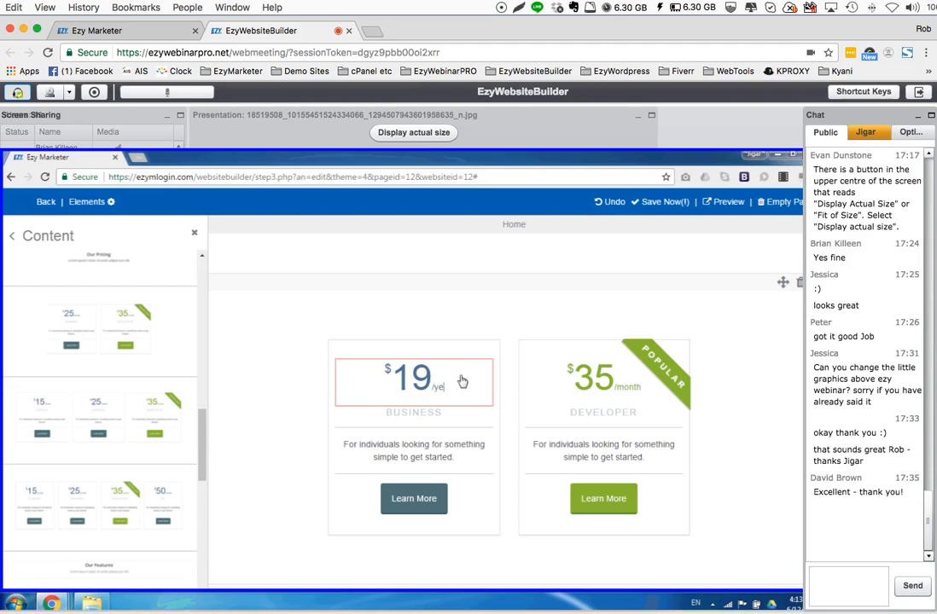
type("ar")
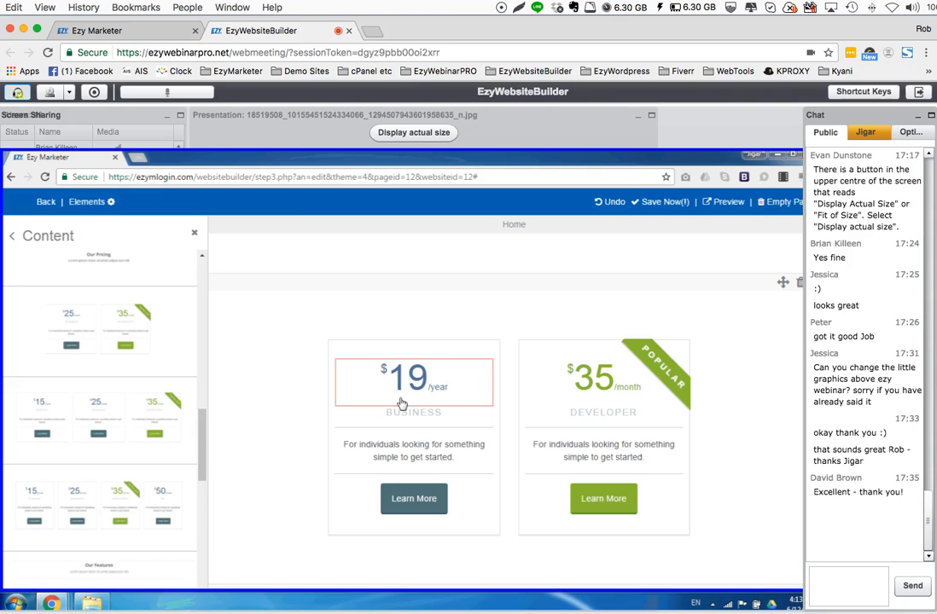
Rename the Business plan to TINY and the Developer plan to BIG in the two-plan pricing block
double_click(403, 417)
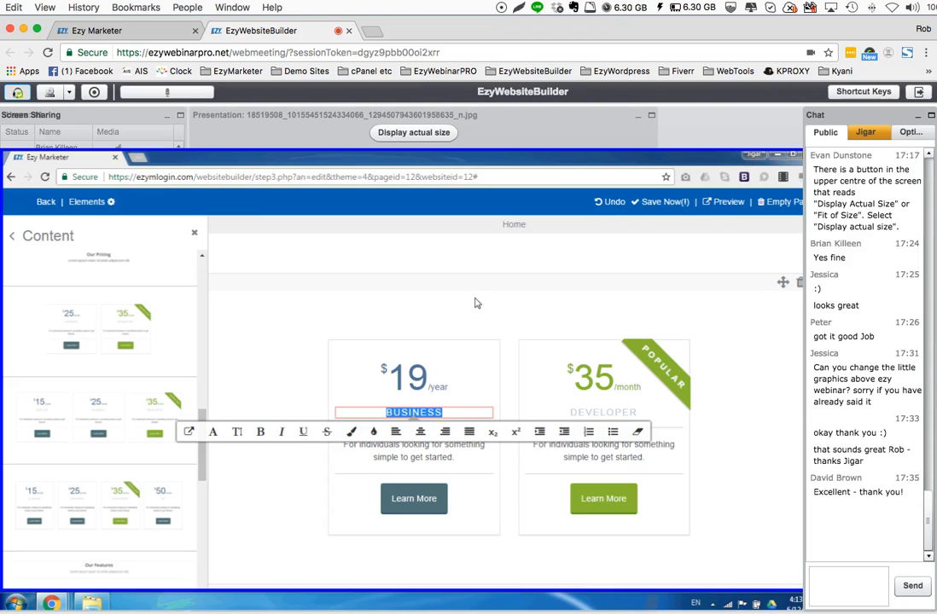
key("Caps_Lock")
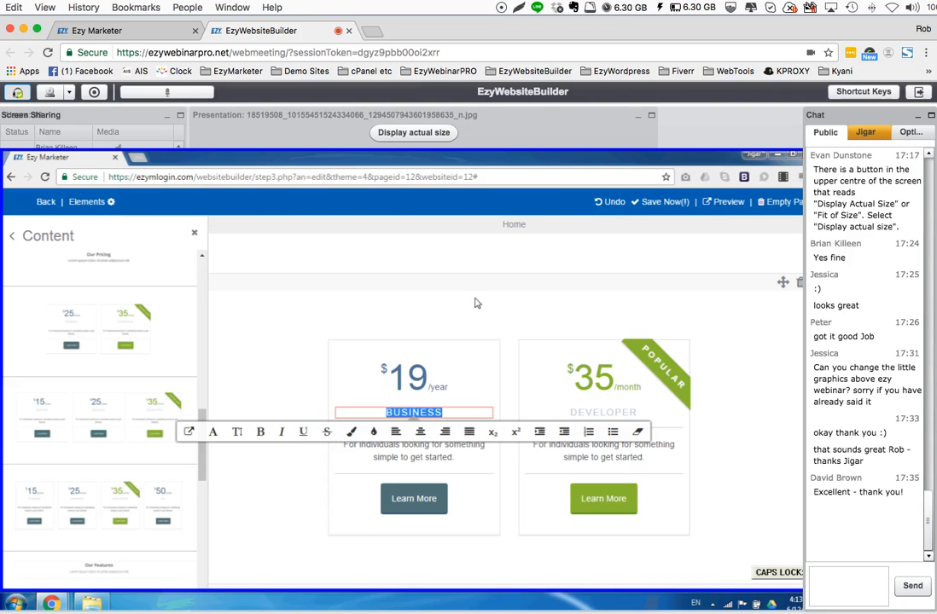
type("TINY")
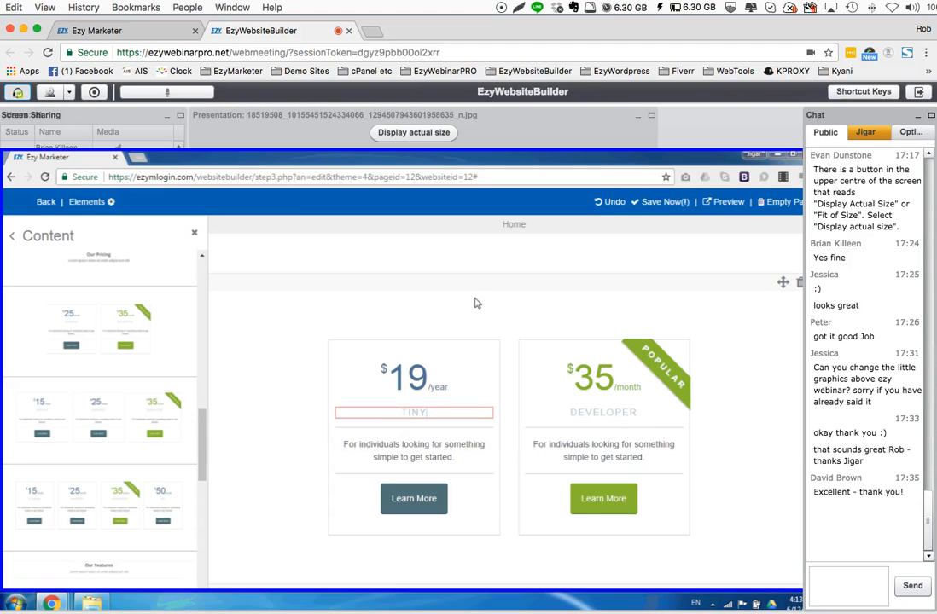
double_click(594, 414)
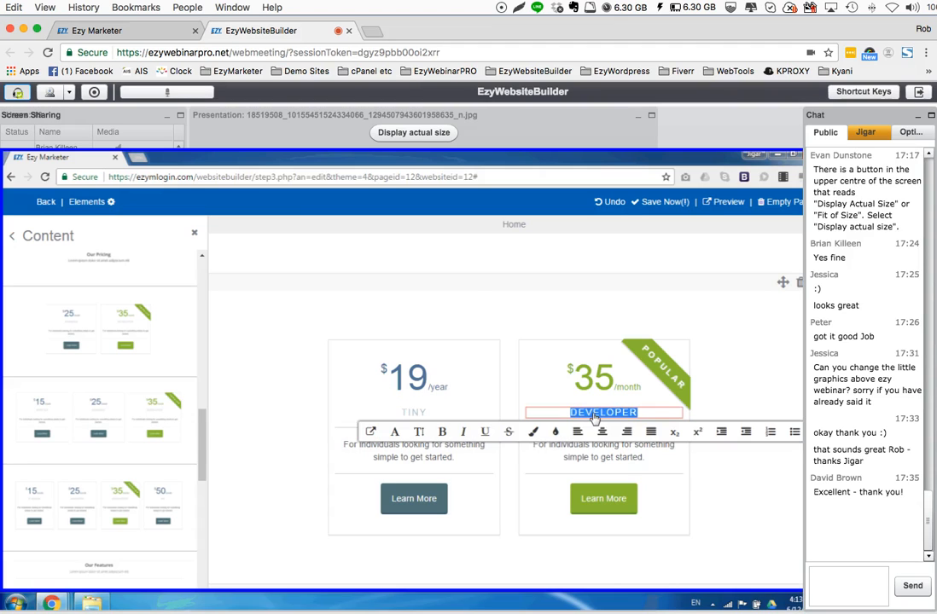
type("BIG")
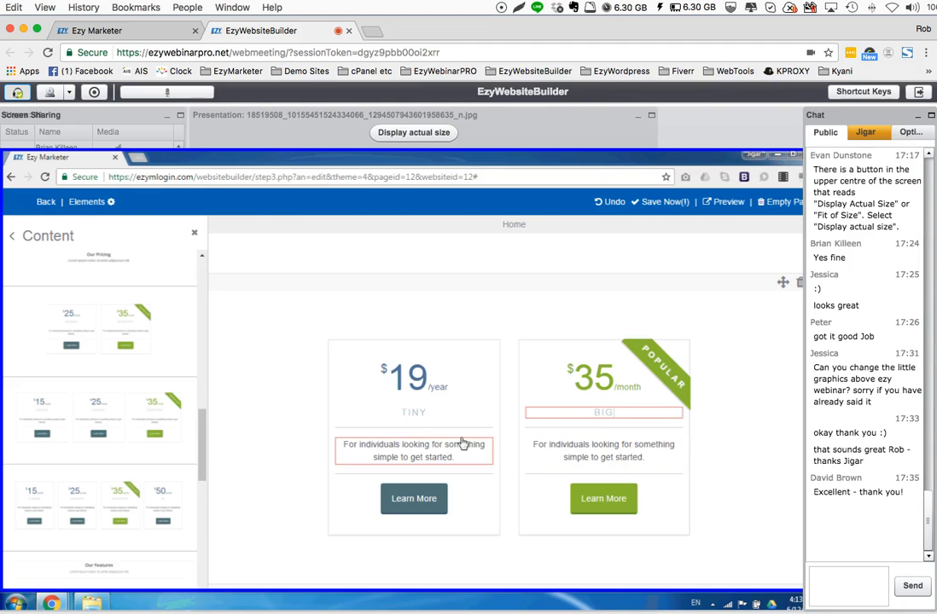
double_click(348, 445)
left_click(361, 445)
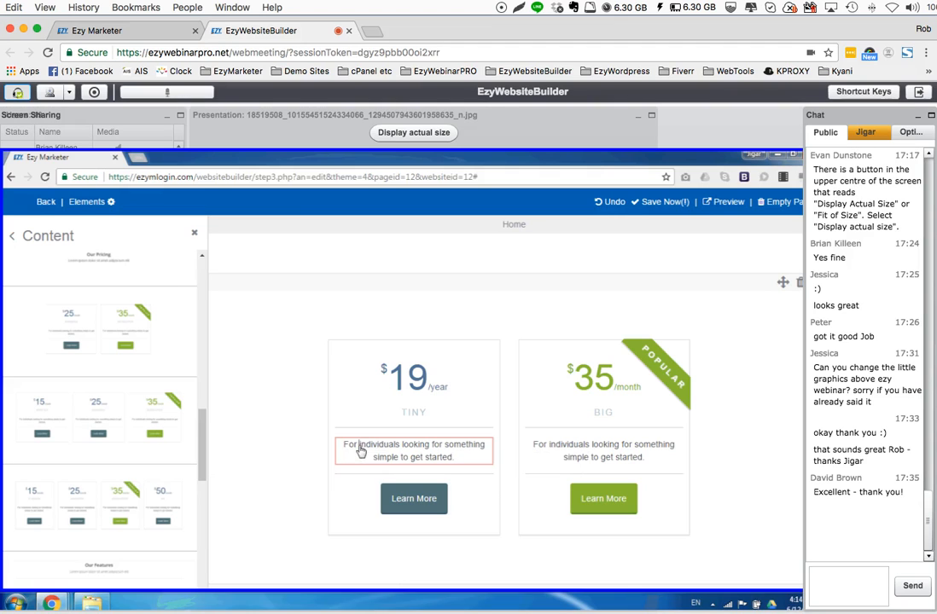
Change the TINY plan's Learn More button caption to BUY NOW and apply the changes
left_click(410, 503)
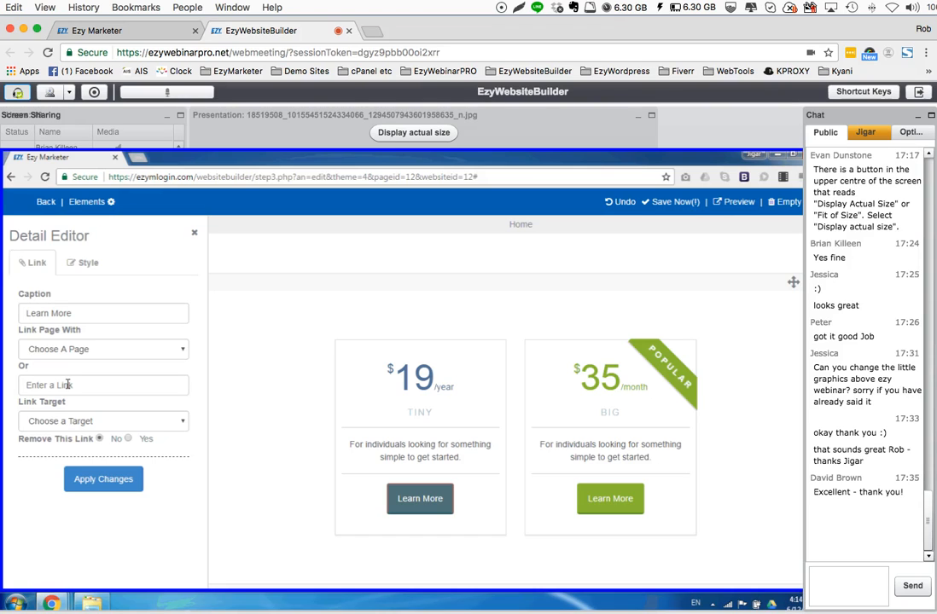
left_click_drag(92, 314, 3, 317)
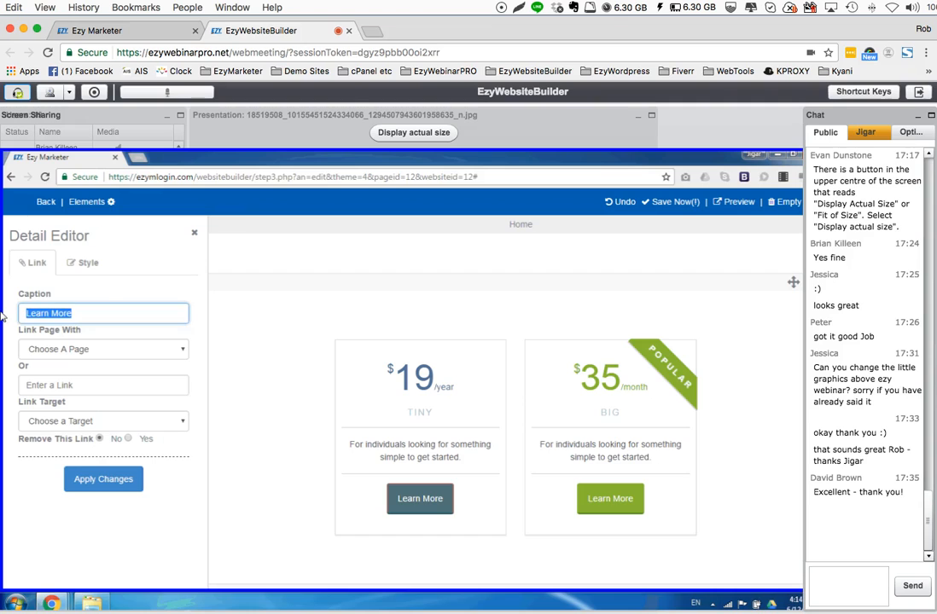
key("Caps_Lock")
type("pay")
key("BackSpace")
key("BackSpace")
key("BackSpace")
key("BackSpace")
type("PA")
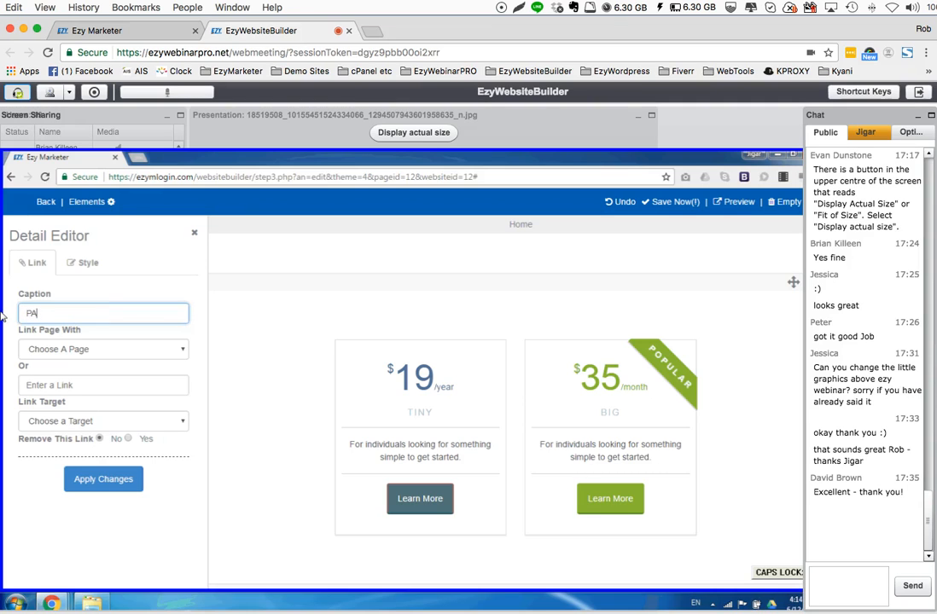
type("Y NOW")
double_click(35, 314)
type("BUY")
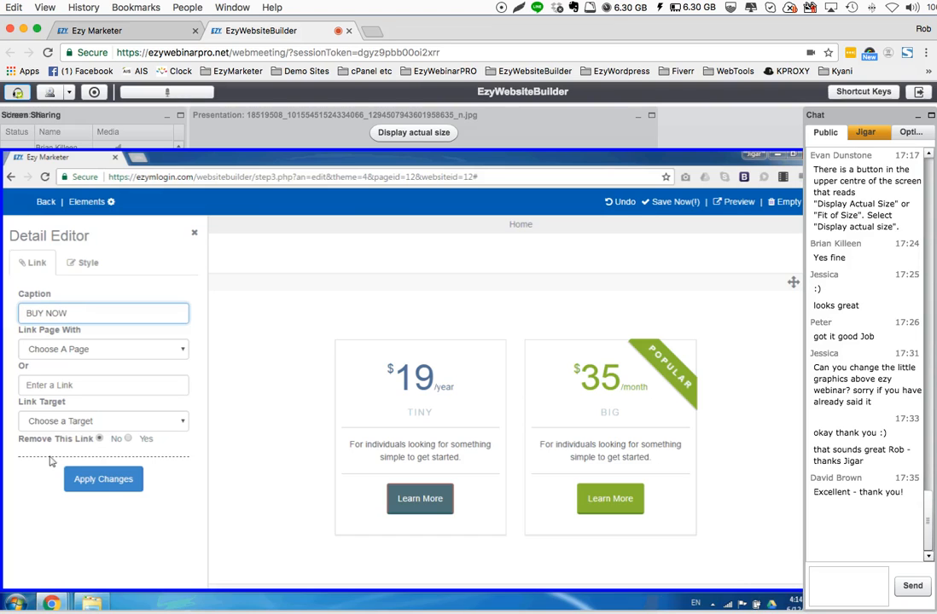
left_click(104, 484)
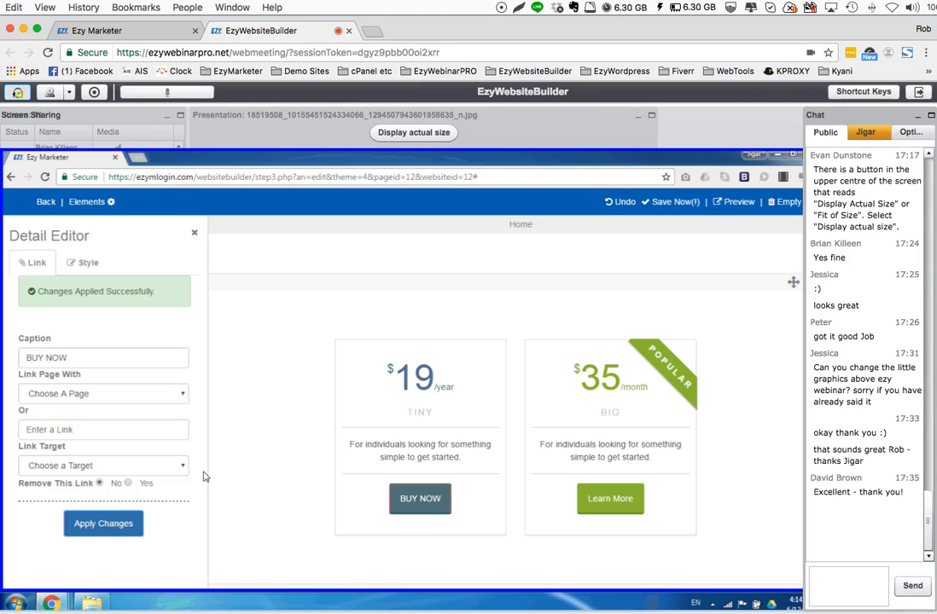
left_click(51, 428)
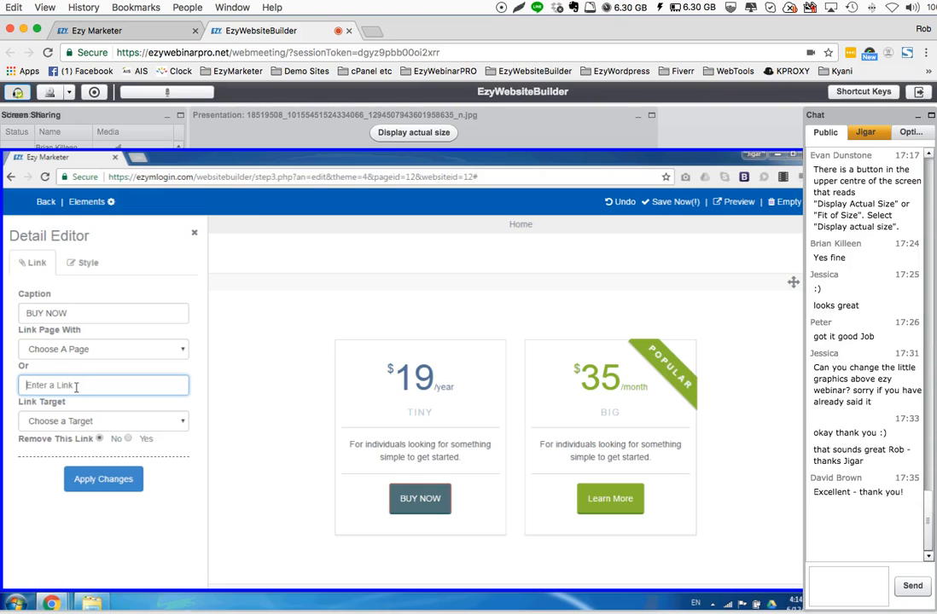
type("HT")
key("BackSpace")
key("BackSpace")
key("Caps_Lock")
type("ht")
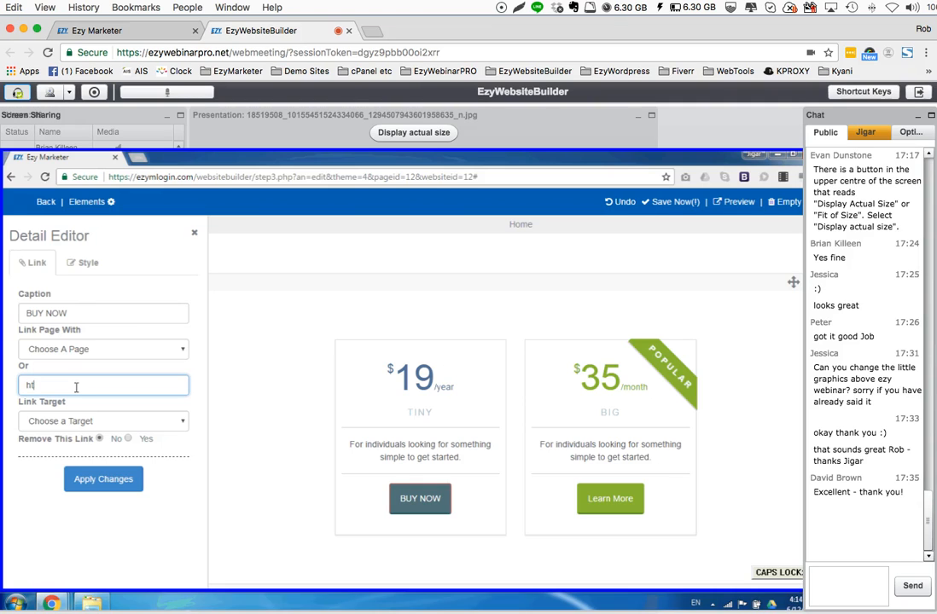
type("tp://")
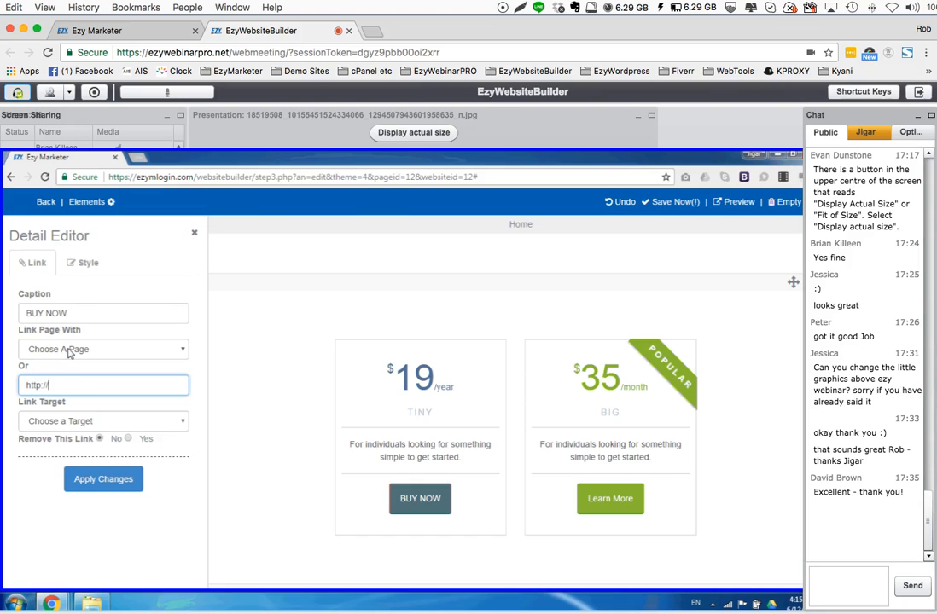
left_click(70, 349)
left_click(70, 349)
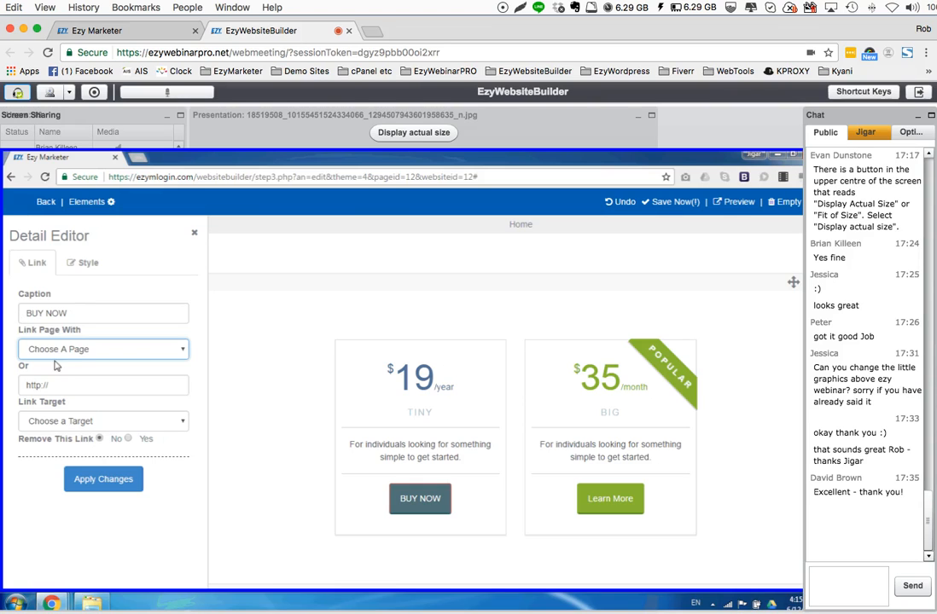
left_click(90, 386)
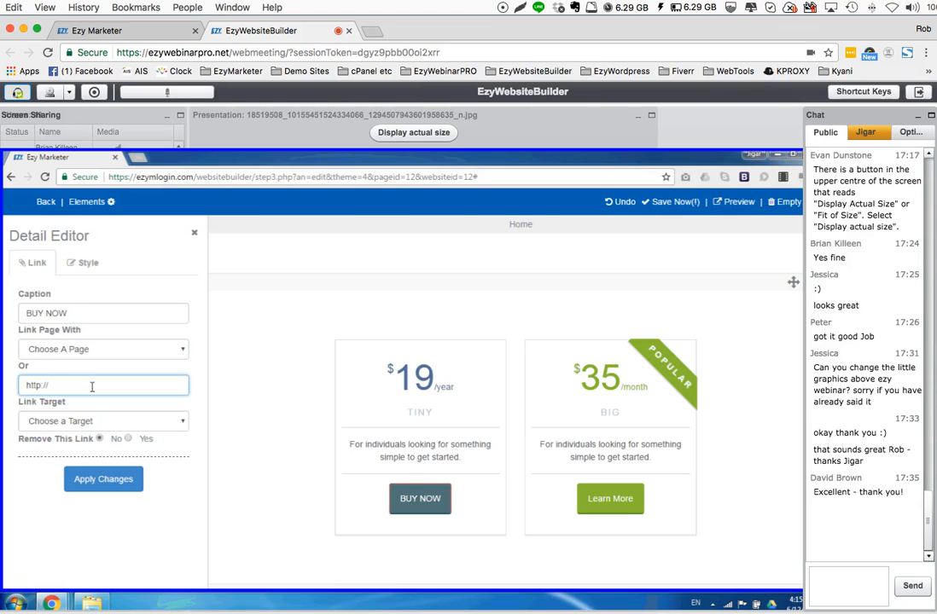
type("www.paypal.com")
left_click(52, 409)
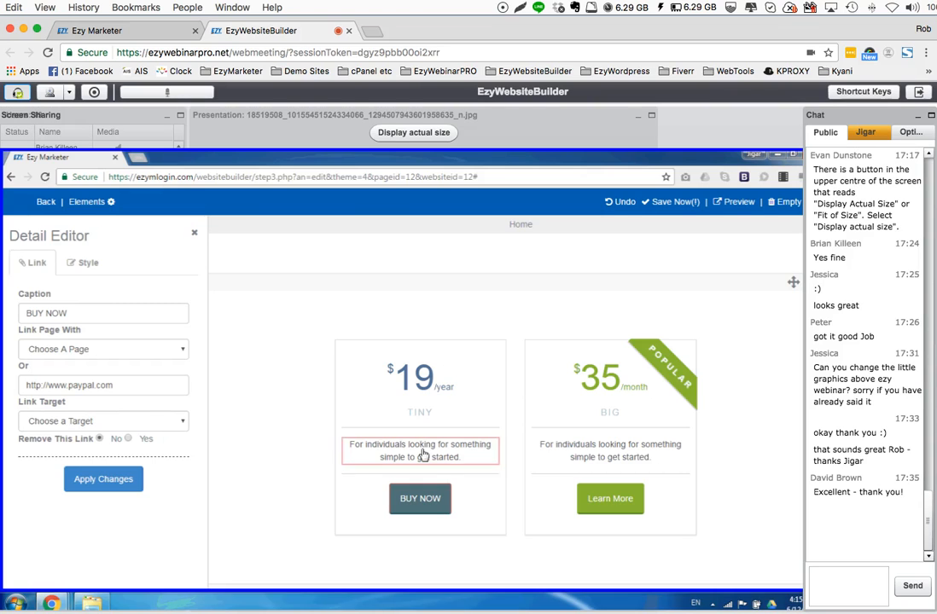
Set the BUY NOW button's link target to New Tab and apply the changes
left_click(62, 420)
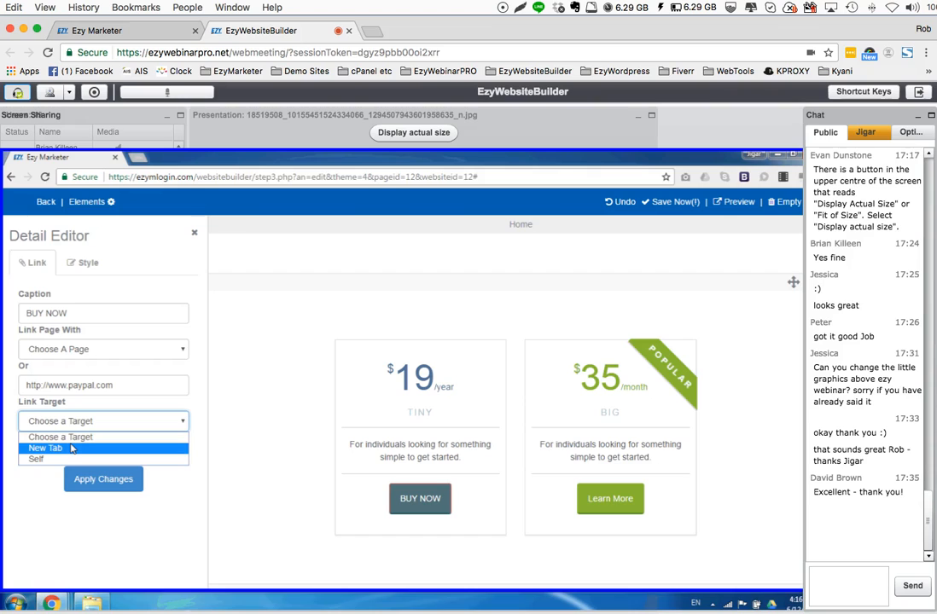
left_click(72, 448)
left_click(74, 422)
left_click(82, 451)
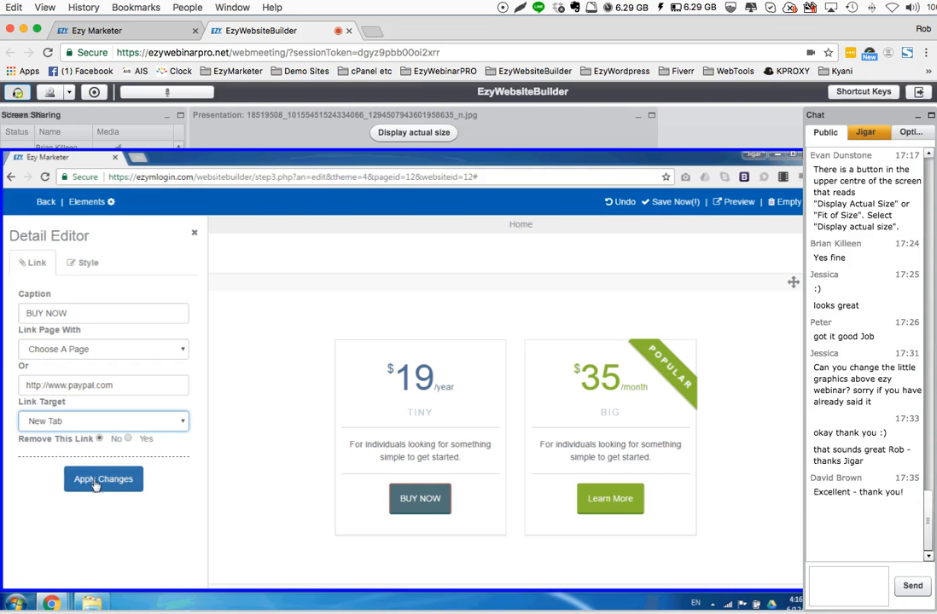
left_click(96, 485)
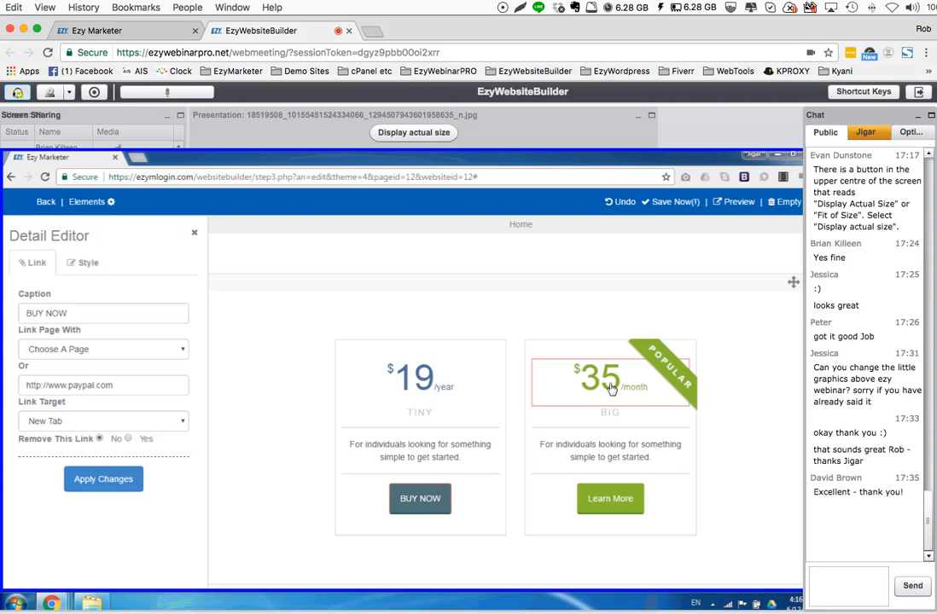
left_click(611, 388)
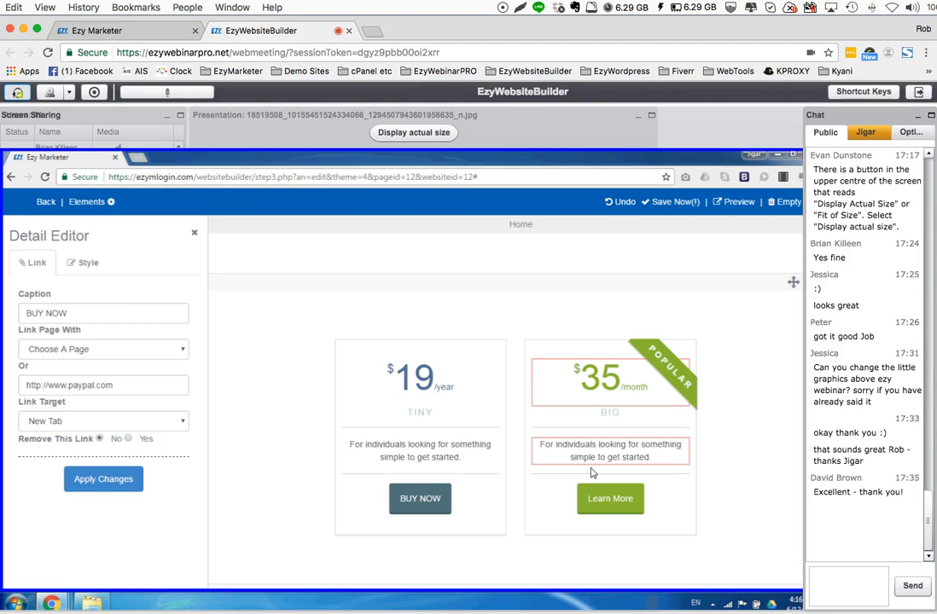
scroll(609, 505, "up", 1)
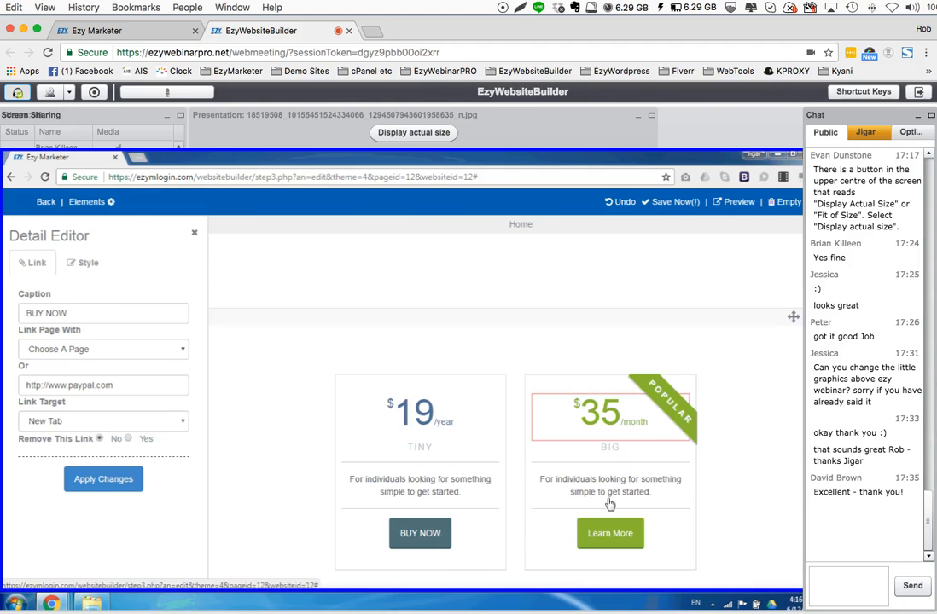
scroll(609, 504, "up", 3)
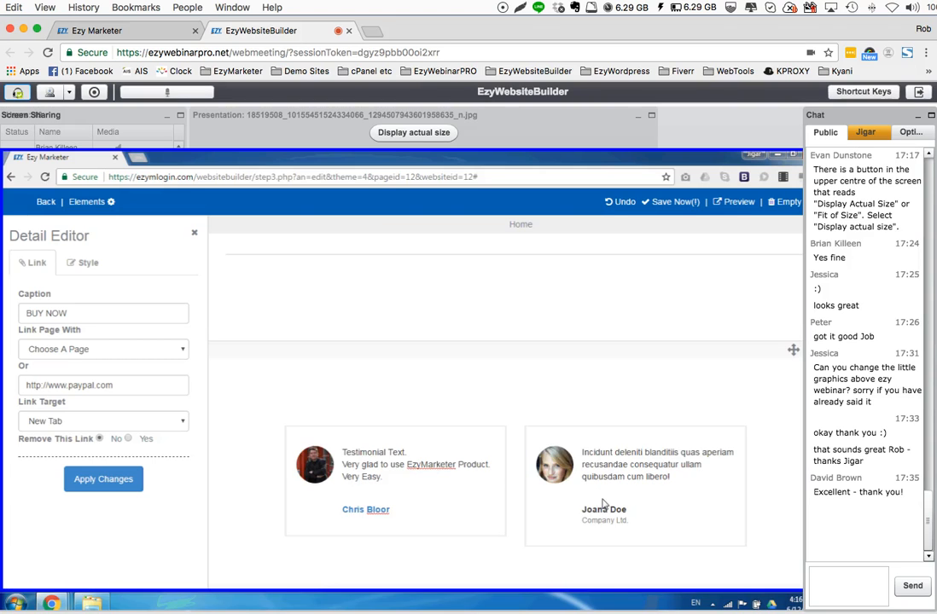
scroll(603, 506, "down", 4)
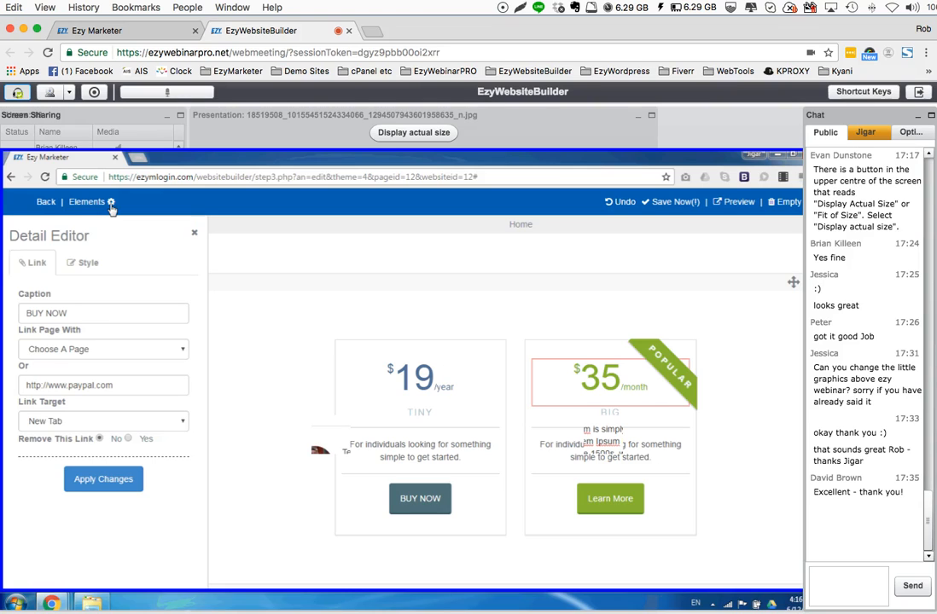
View the available Footer blocks and open the link settings of the Facebook icon in the page's footer
left_click(111, 202)
left_click(27, 283)
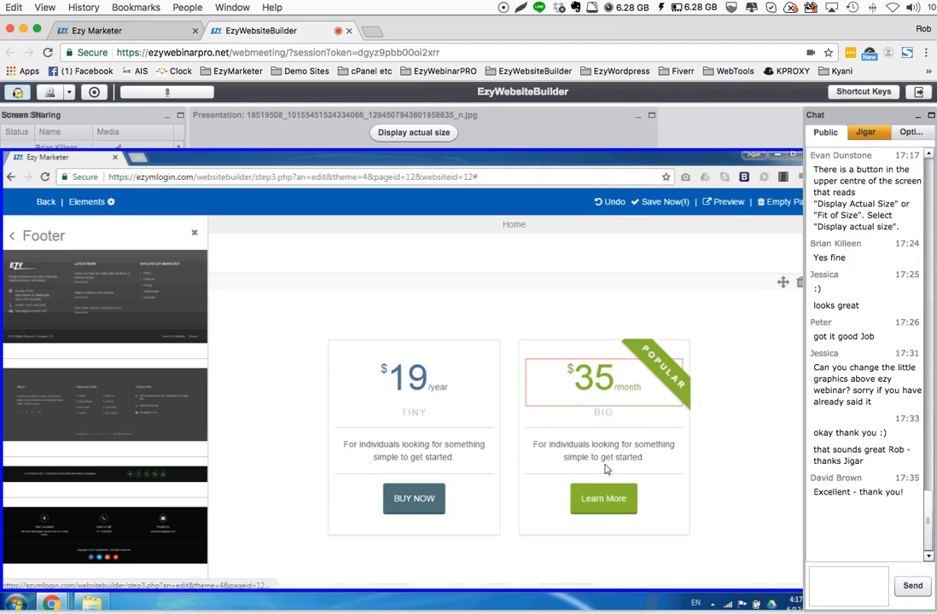
scroll(652, 450, "down", 1)
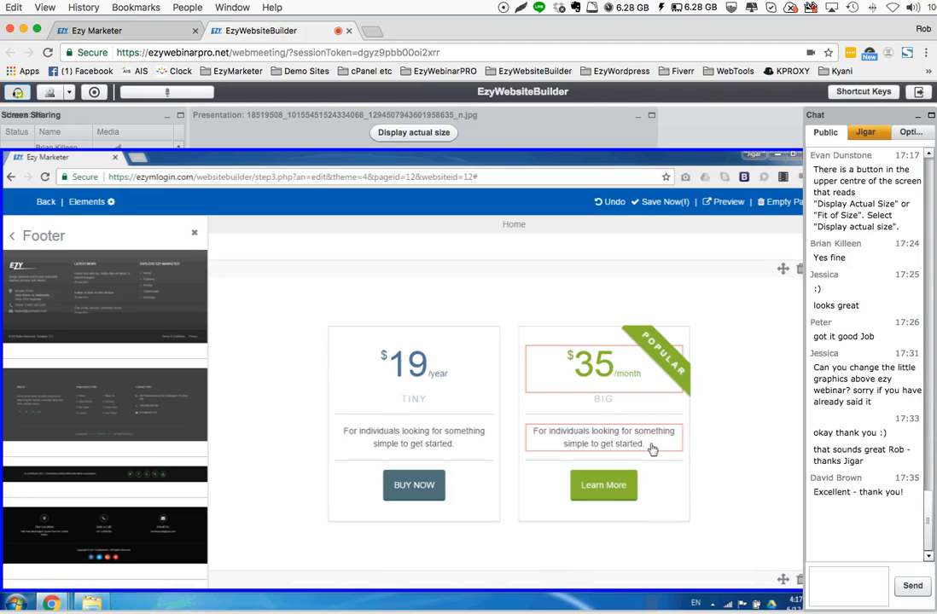
scroll(652, 450, "down", 3)
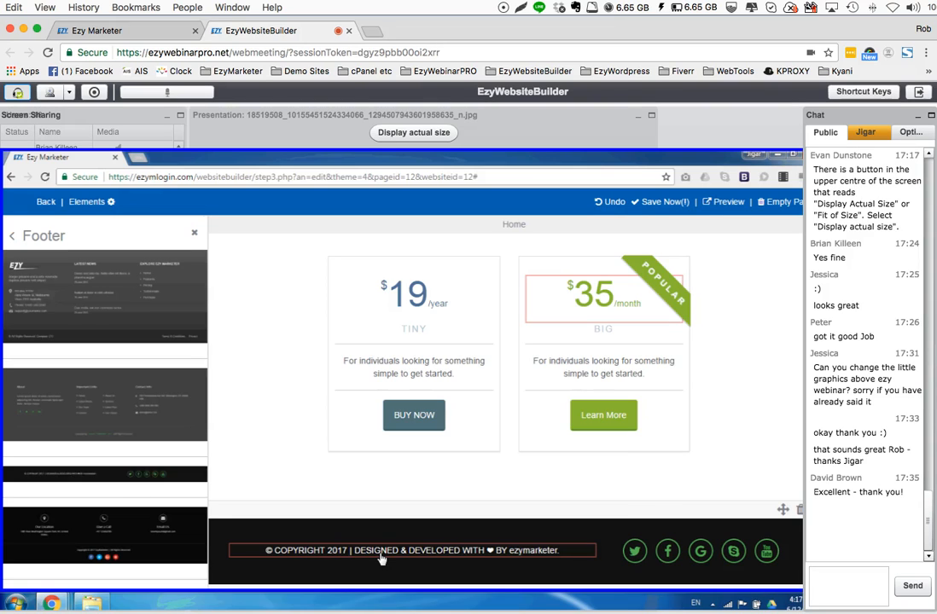
left_click(673, 556)
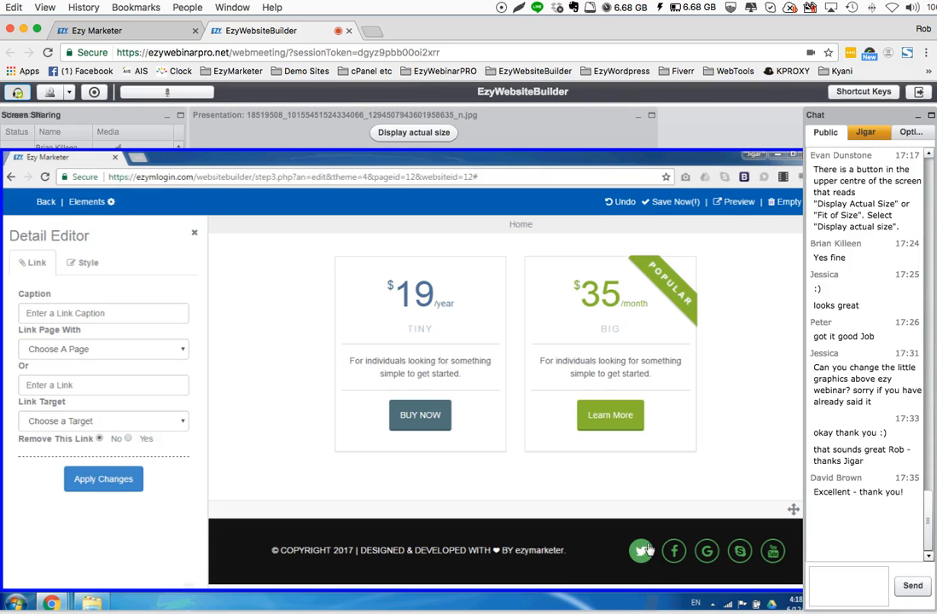
Review the whole Home page, from the logo header and Our Features section through to the pricing section
scroll(595, 507, "up", 5)
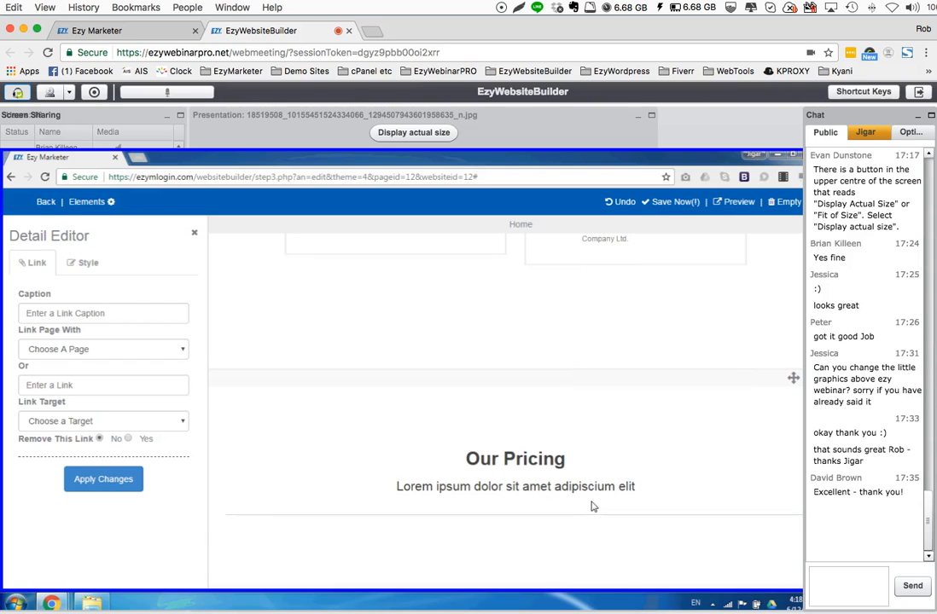
scroll(594, 507, "down", 5)
scroll(524, 510, "up", 2)
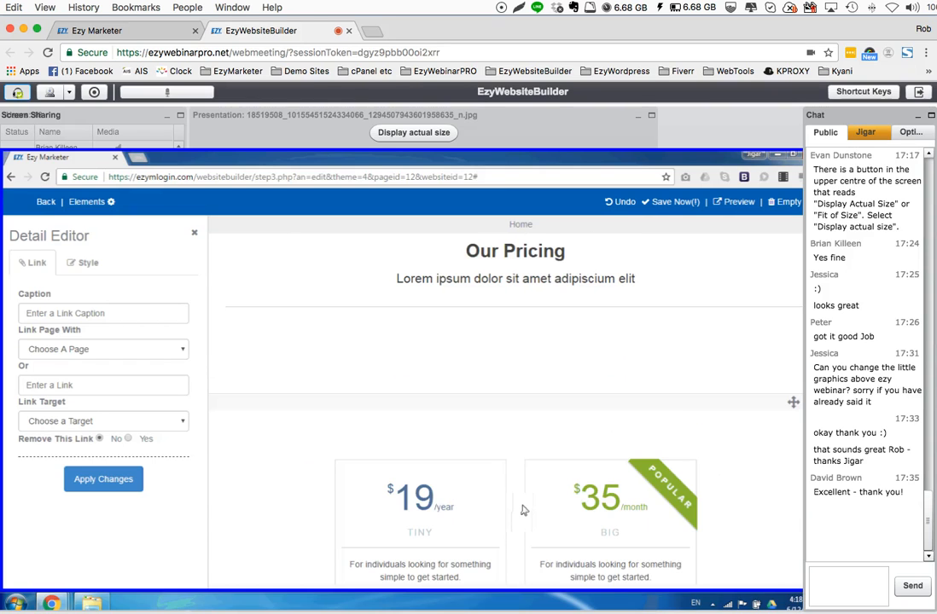
scroll(524, 510, "up", 5)
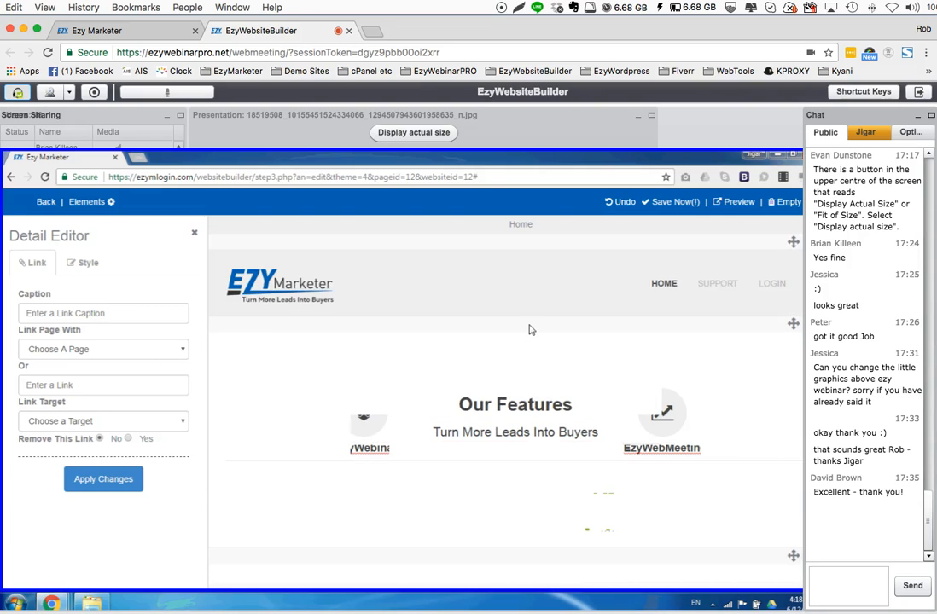
scroll(513, 338, "down", 1)
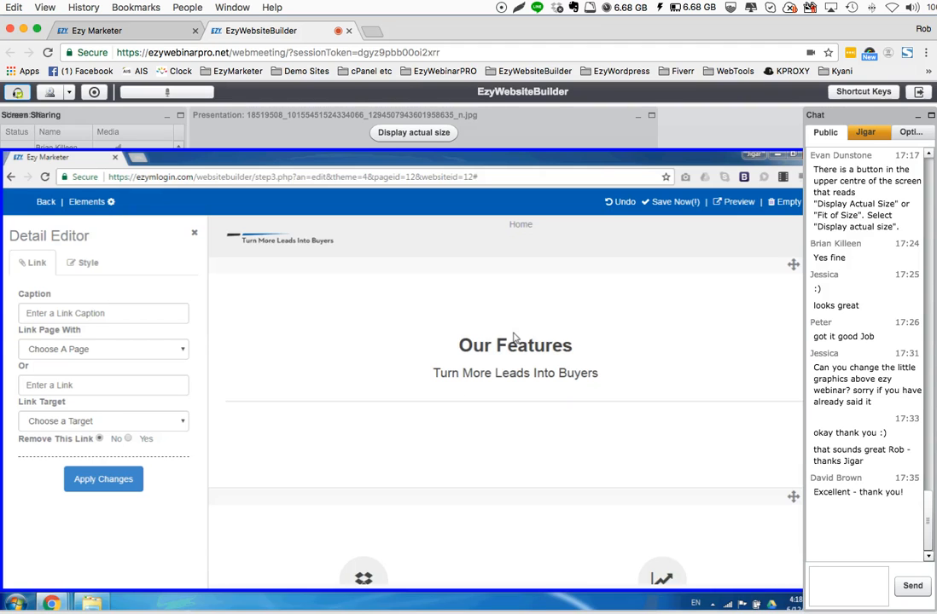
scroll(514, 337, "down", 5)
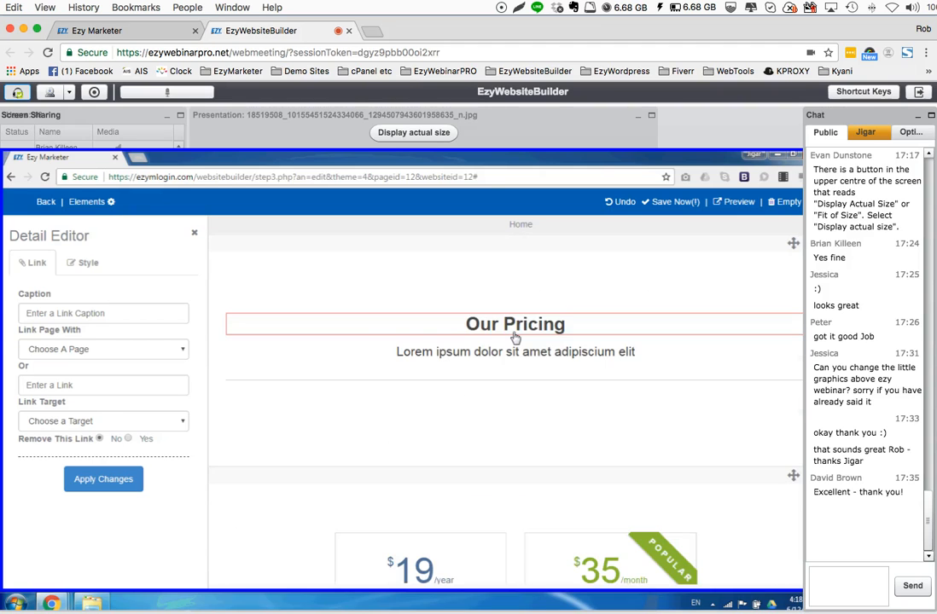
scroll(508, 344, "up", 3)
scroll(501, 350, "up", 4)
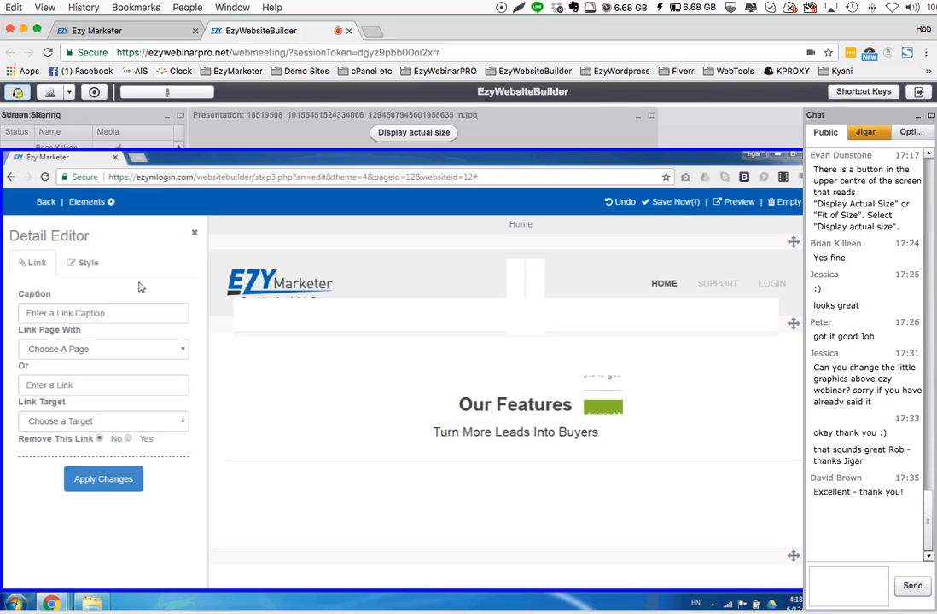
mouse_move(11, 235)
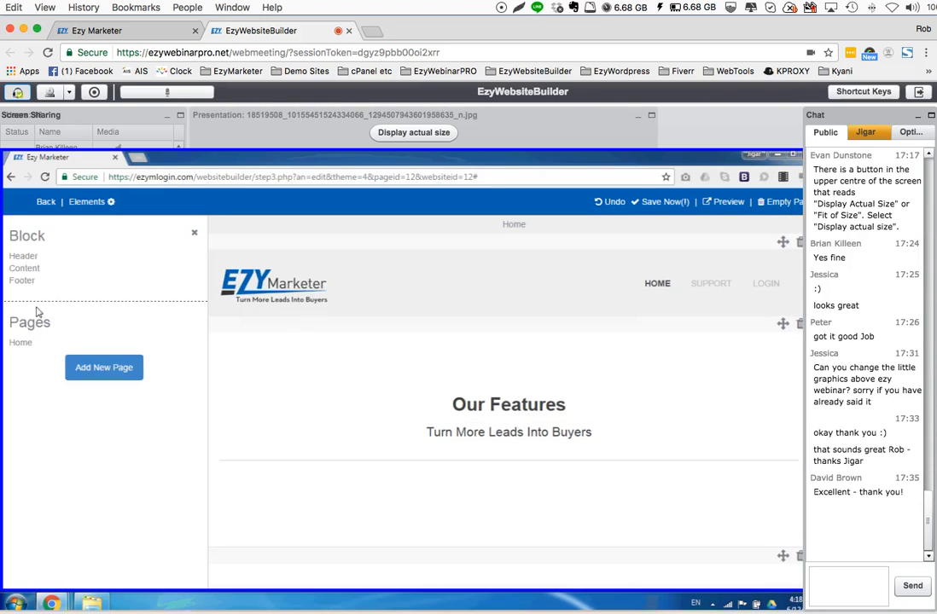
Add a new page to the website and name it Contact
left_click(95, 373)
type("TE")
key("BackSpace")
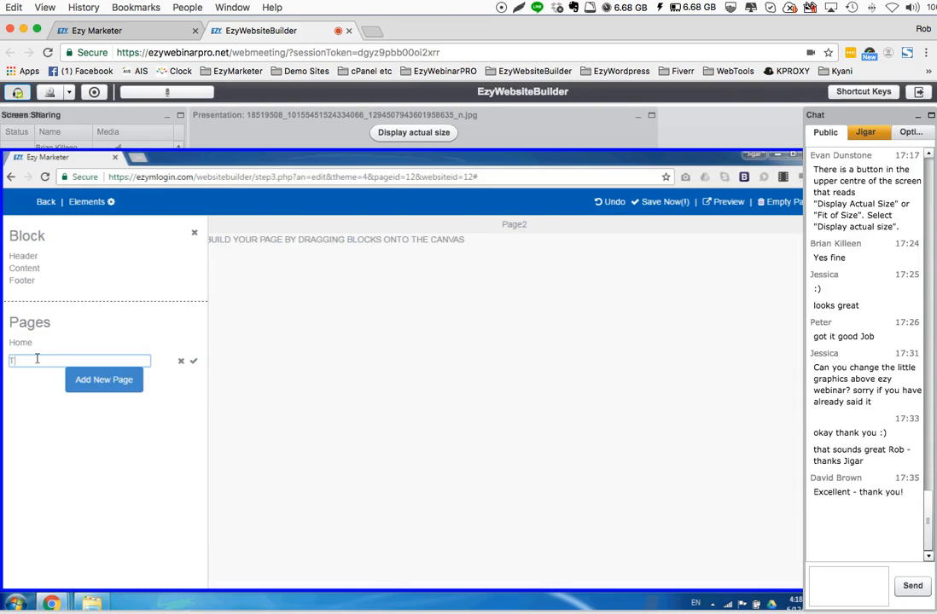
key("Caps_Lock")
key("BackSpace")
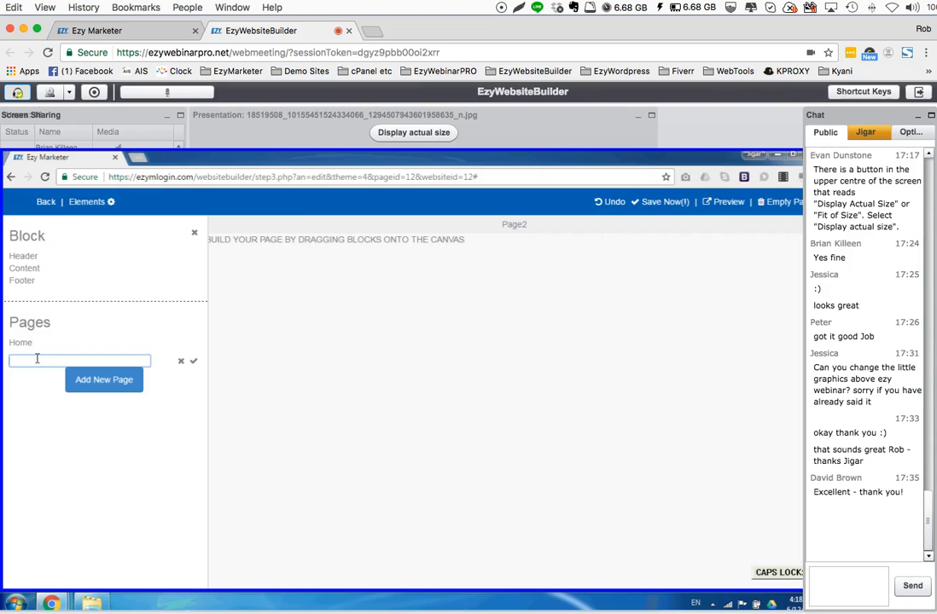
type("Contact")
left_click(194, 361)
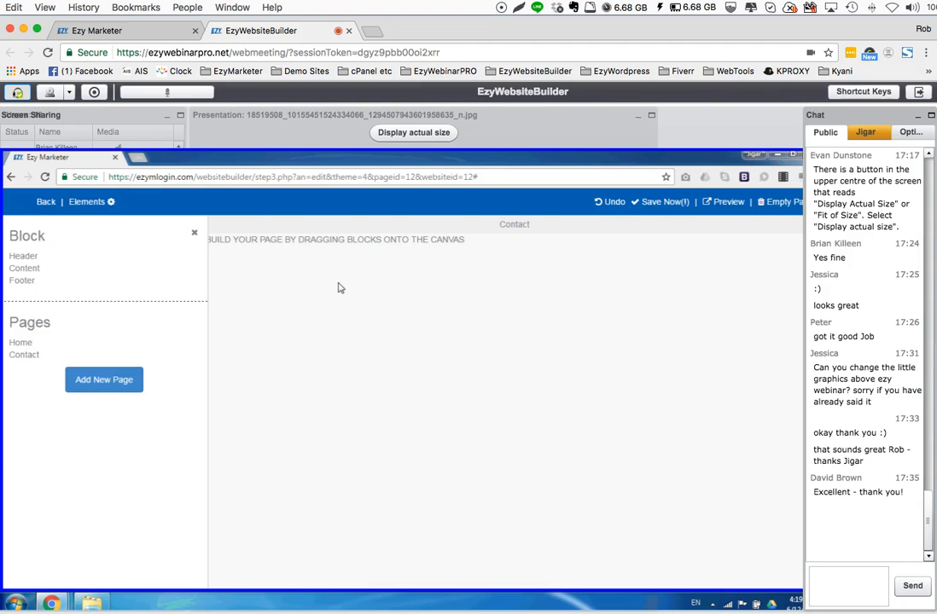
View the available Header blocks for the new Contact page, then return to the block categories
mouse_move(23, 359)
left_click(23, 257)
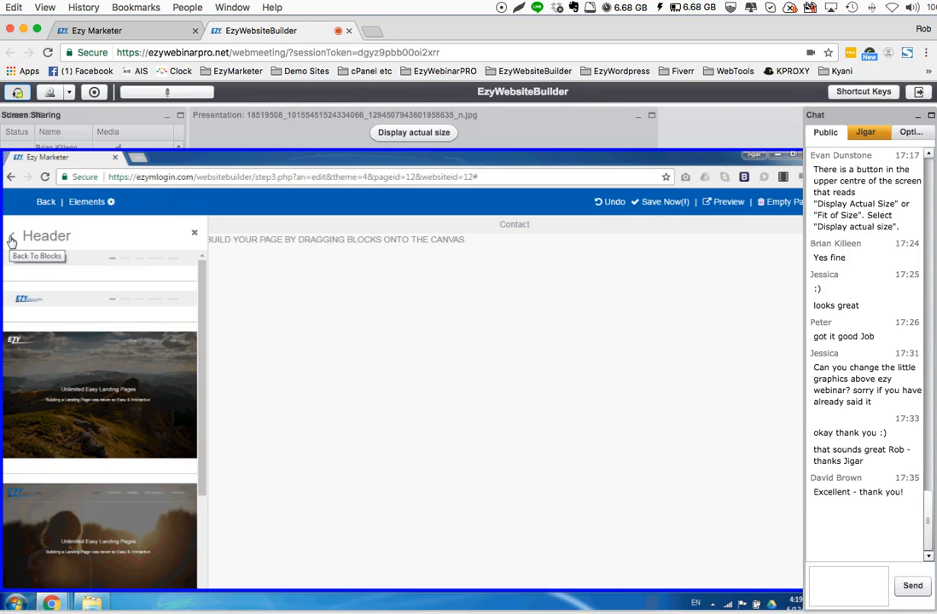
left_click(11, 240)
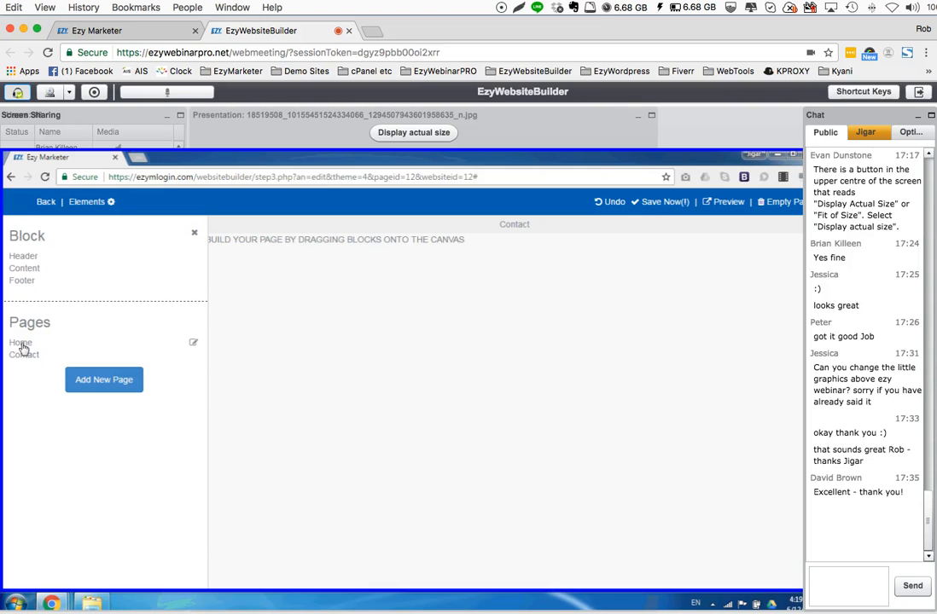
left_click(22, 345)
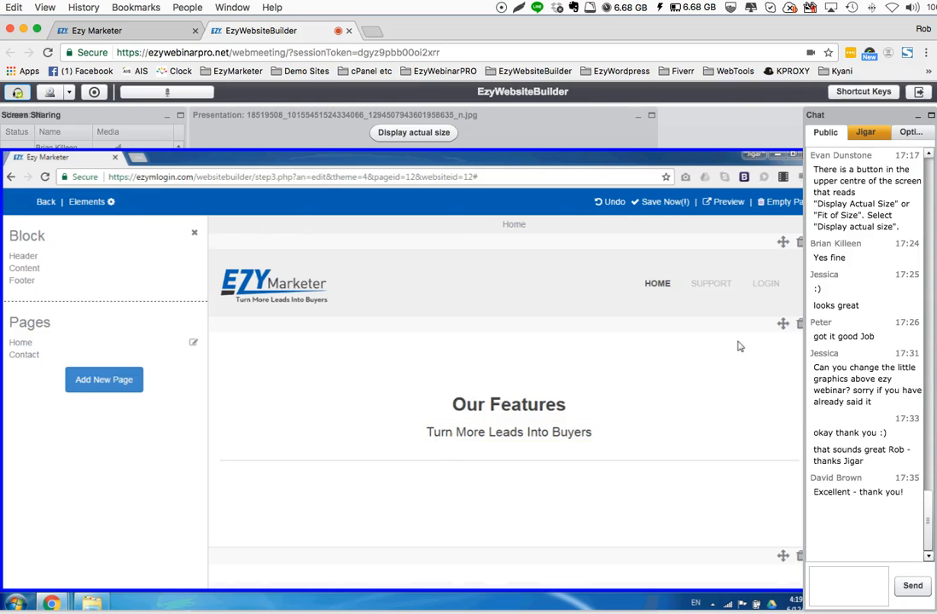
scroll(736, 350, "down", 1)
scroll(735, 350, "down", 10)
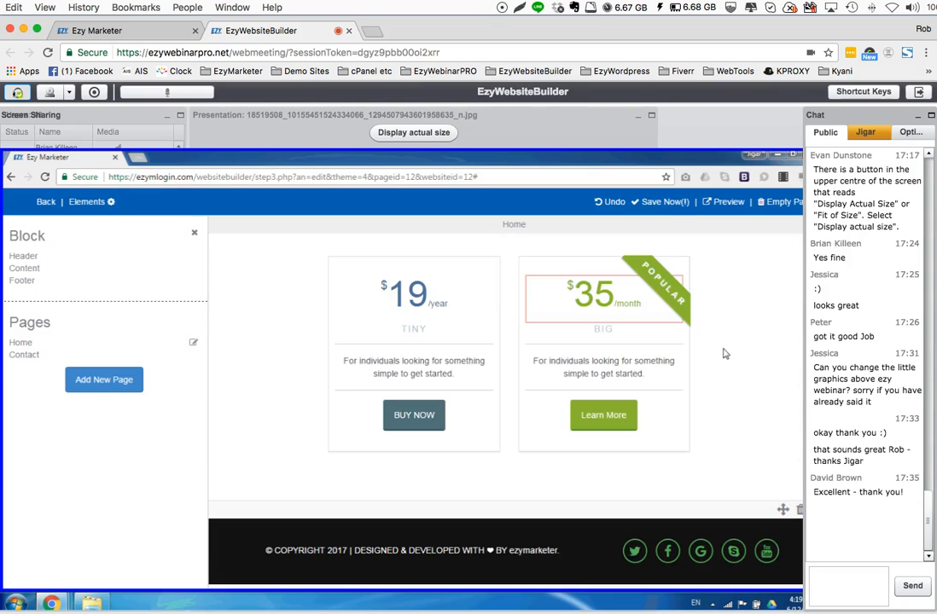
scroll(724, 353, "up", 10)
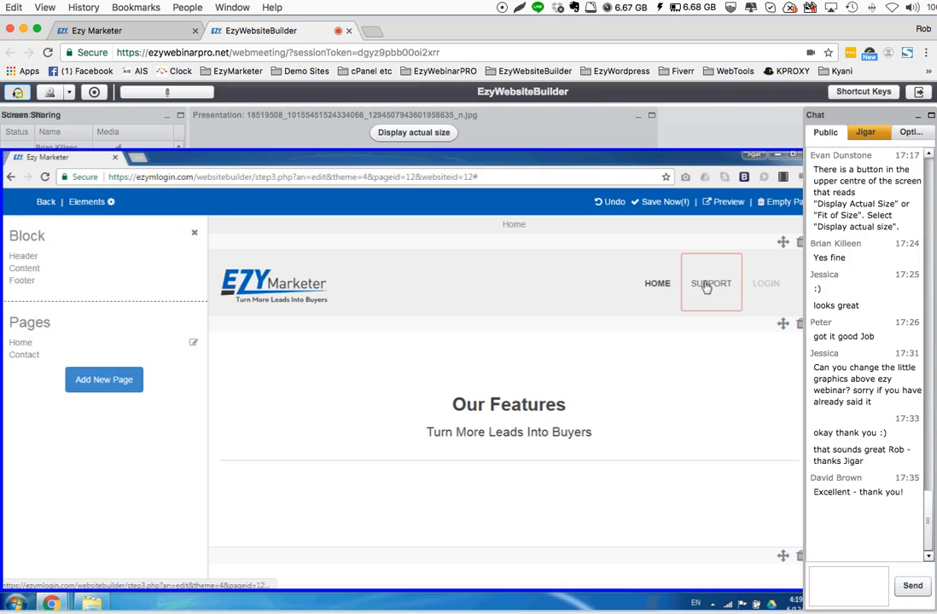
left_click(707, 288)
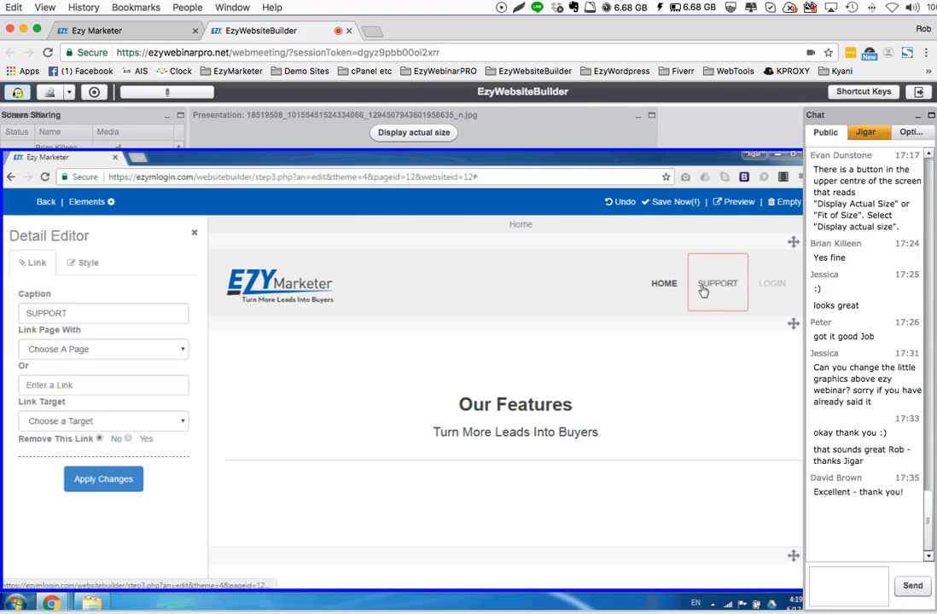
left_click(39, 386)
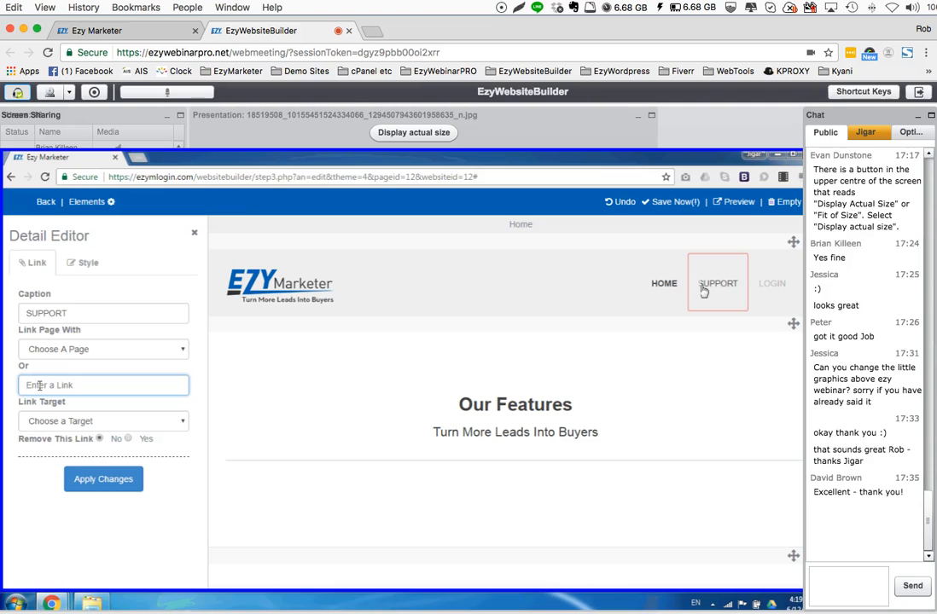
type("https://support.ezymarkter")
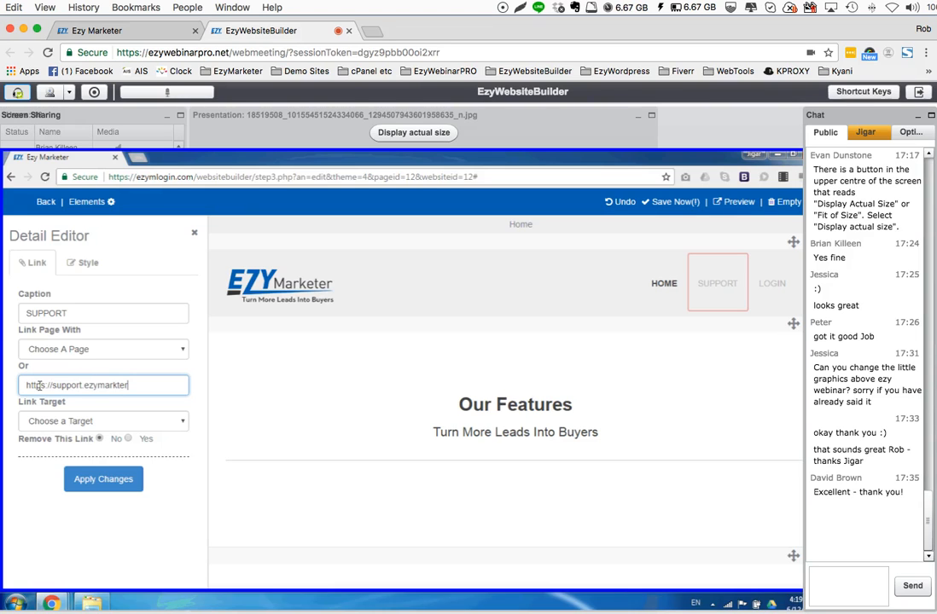
type(".com")
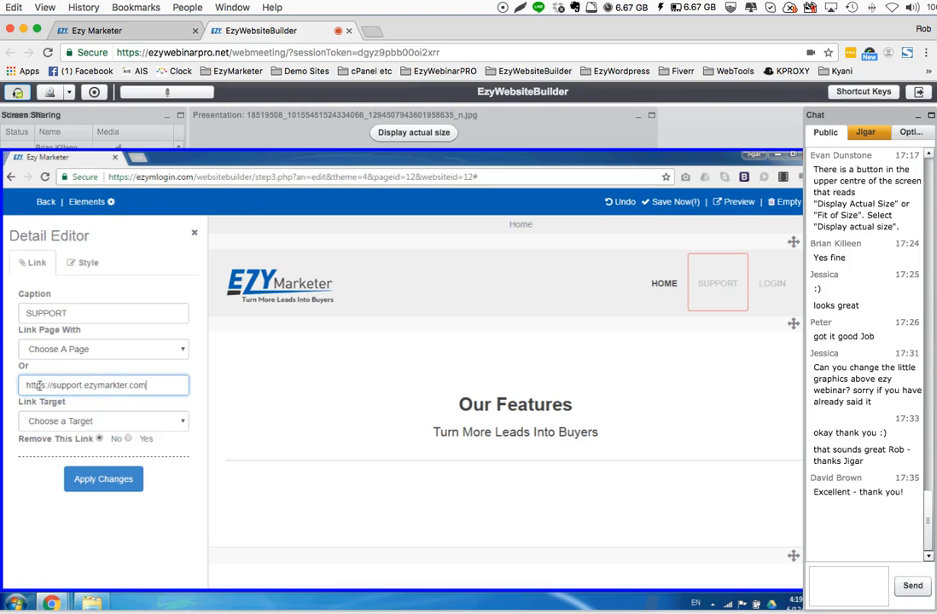
left_click(94, 478)
left_click(772, 290)
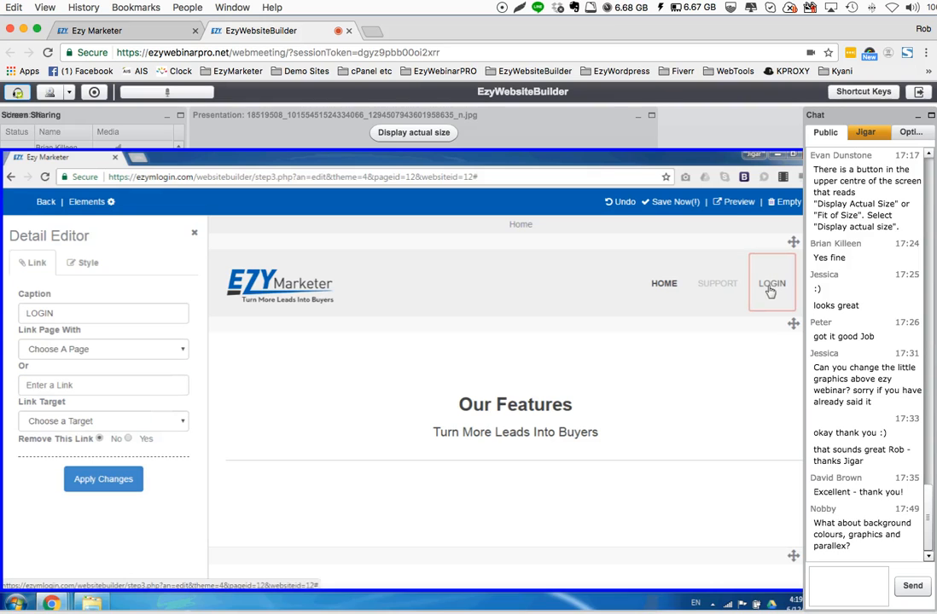
left_click(48, 385)
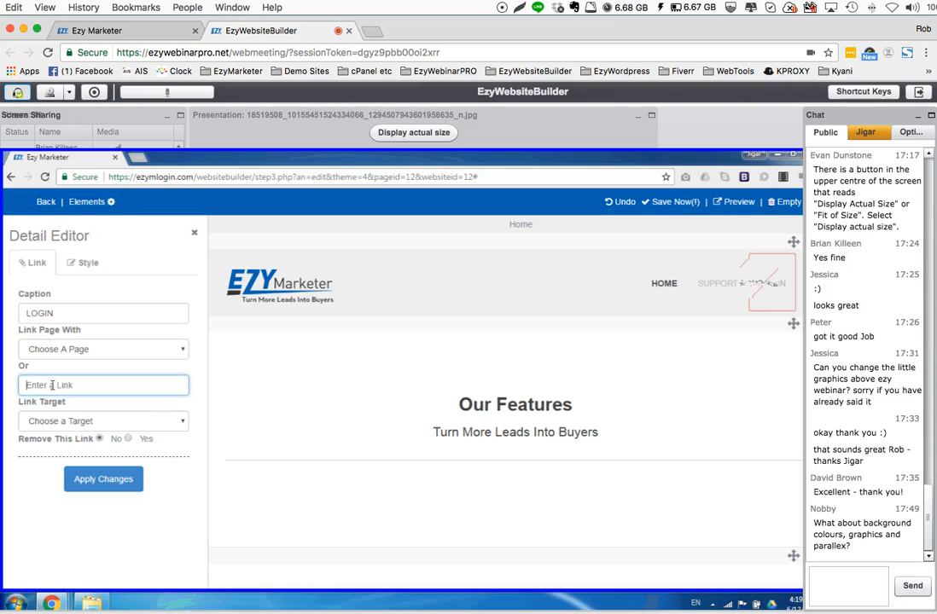
type("https://www")
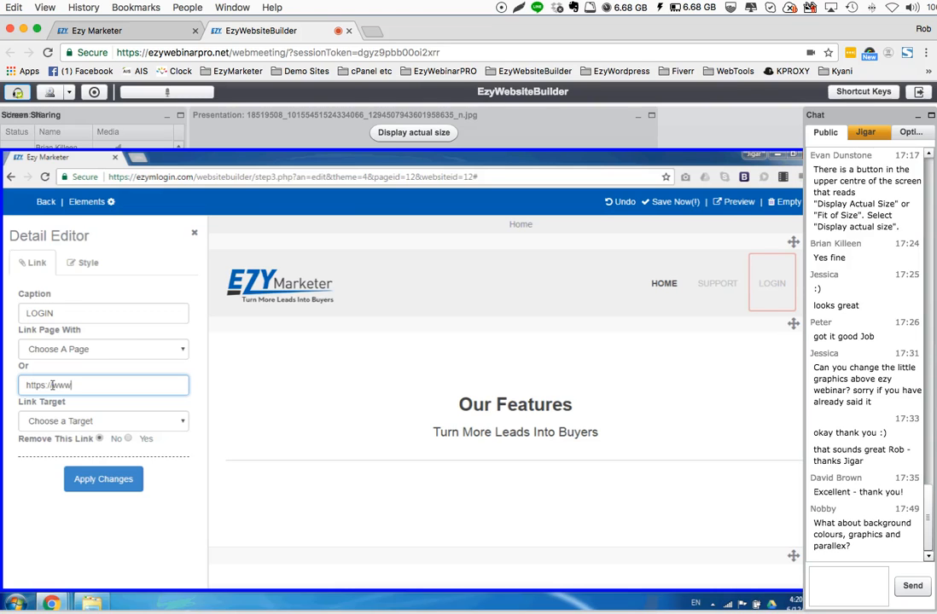
type(".ezymlogin.com")
left_click(74, 422)
left_click(64, 446)
left_click(104, 482)
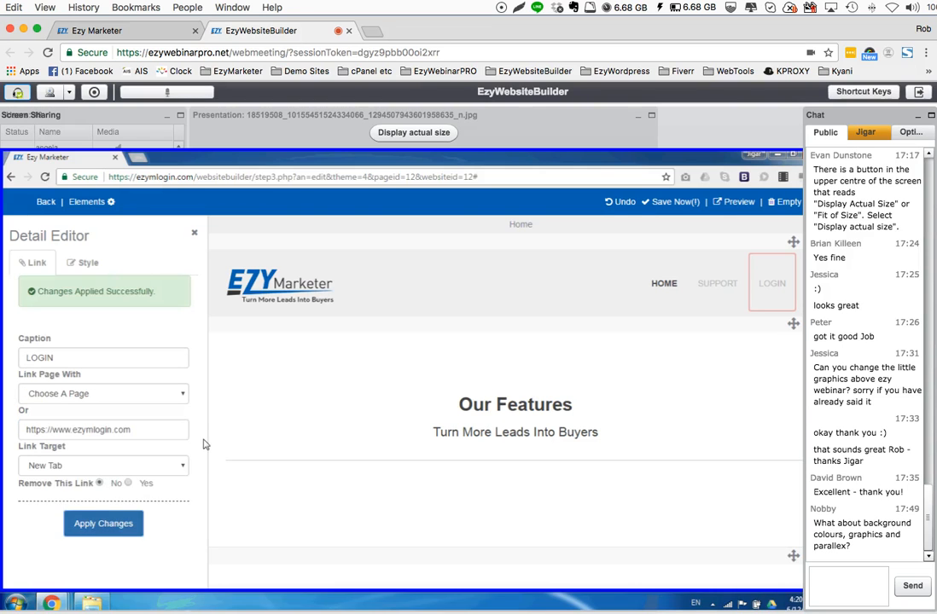
Set the SUPPORT menu item's link target to New Tab and apply the changes
left_click(94, 421)
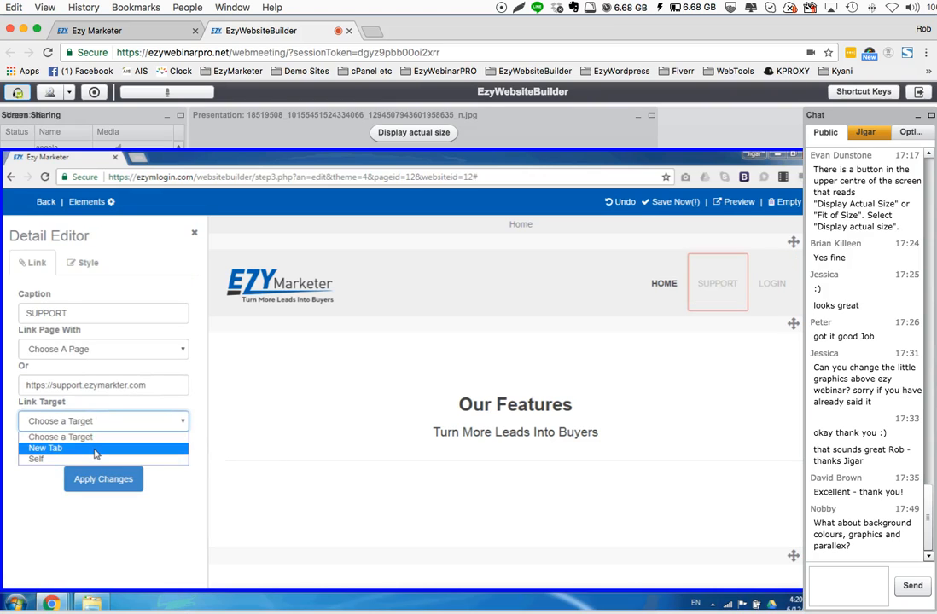
left_click(94, 449)
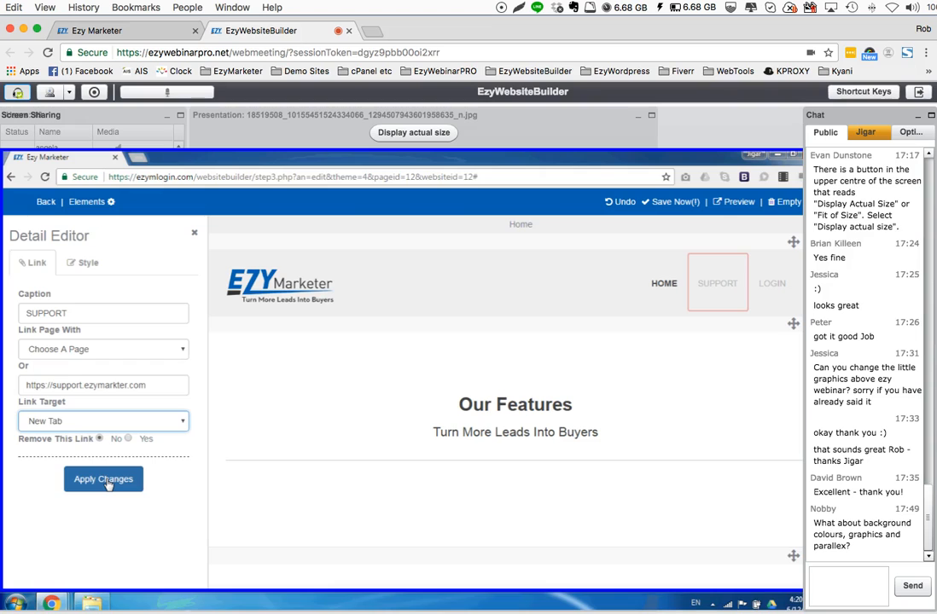
left_click(107, 483)
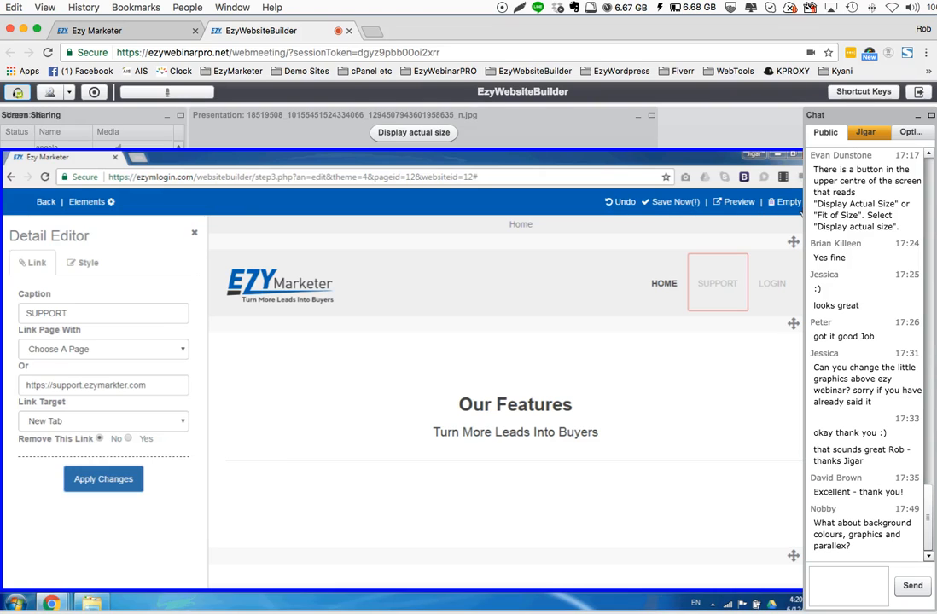
Save the website and reopen EzyMarketer for editing on its Contact page
left_click(665, 205)
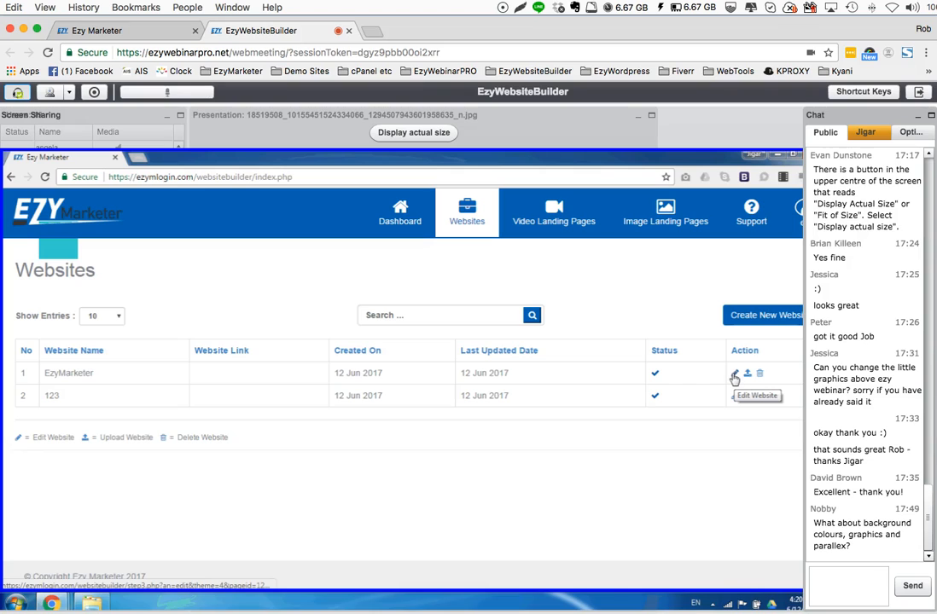
left_click(733, 378)
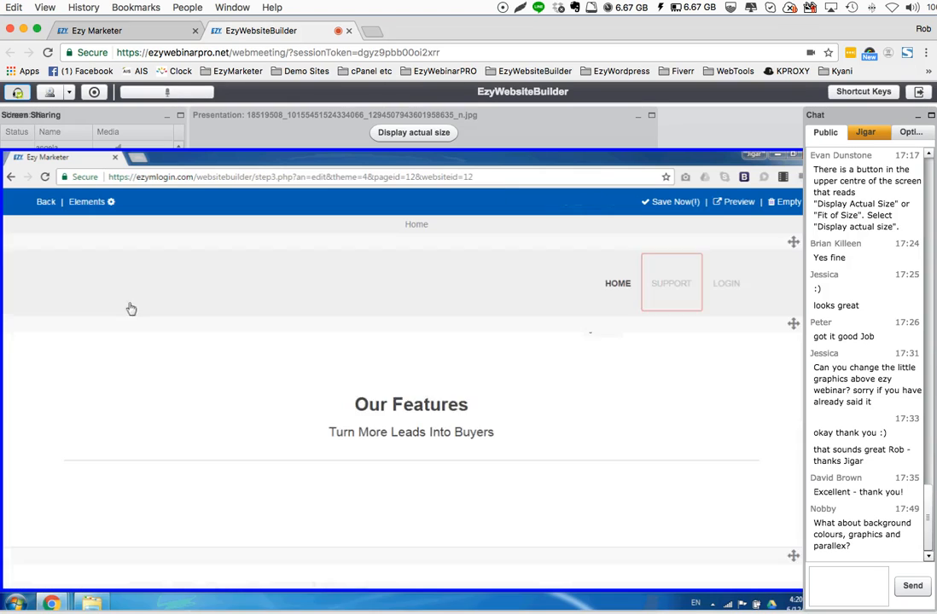
left_click(111, 204)
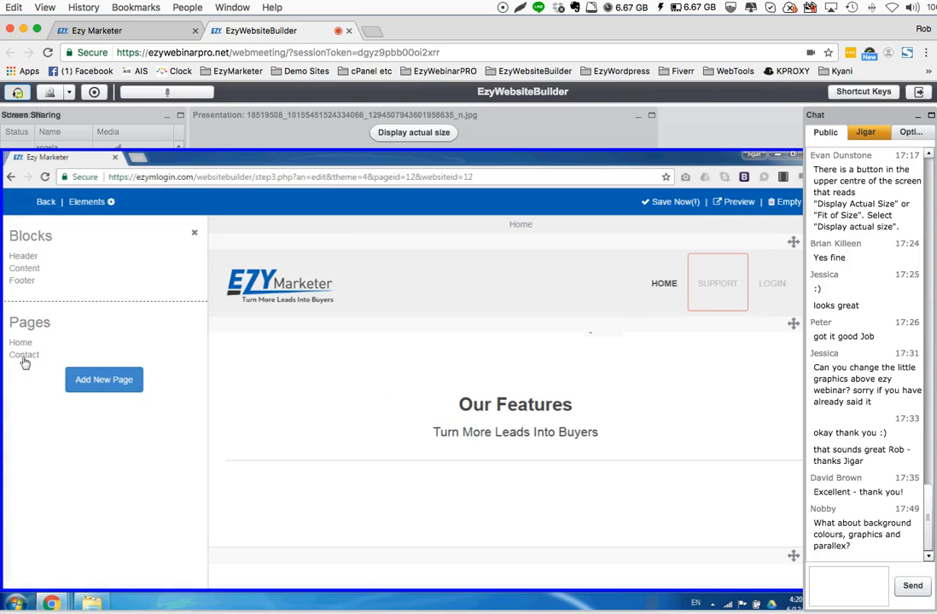
left_click(25, 362)
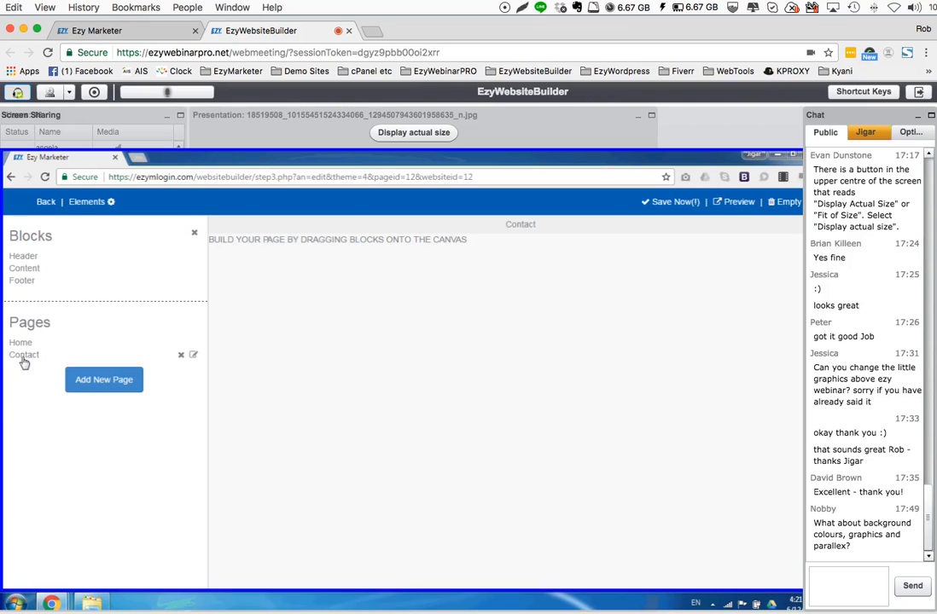
View the available Header and Content blocks for the empty Contact page
left_click(23, 257)
left_click(15, 242)
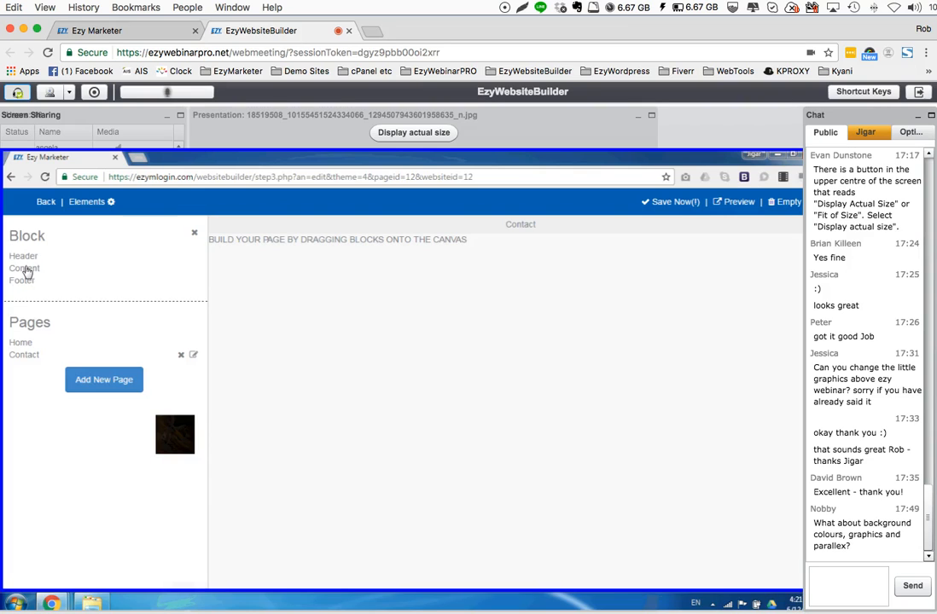
left_click(24, 269)
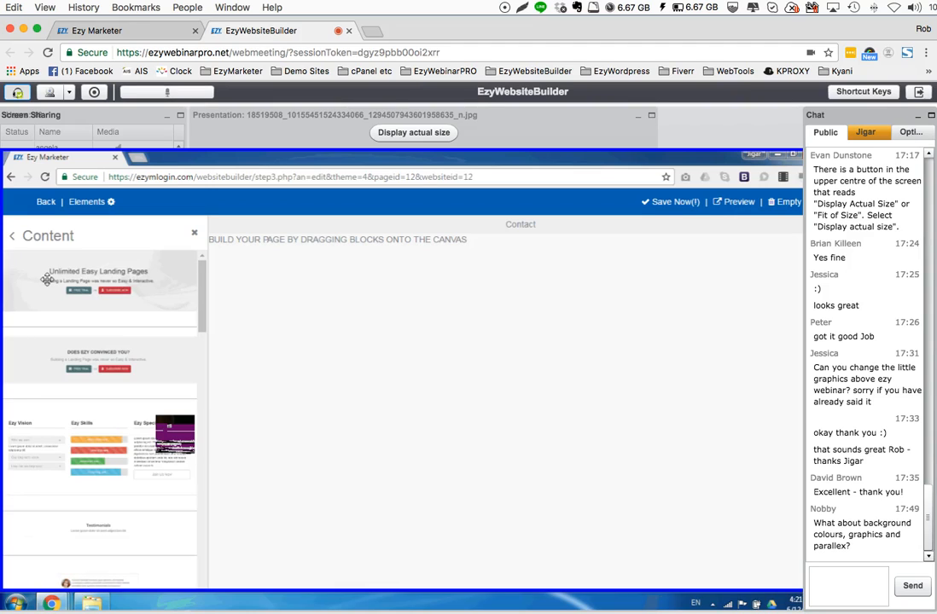
left_click(12, 235)
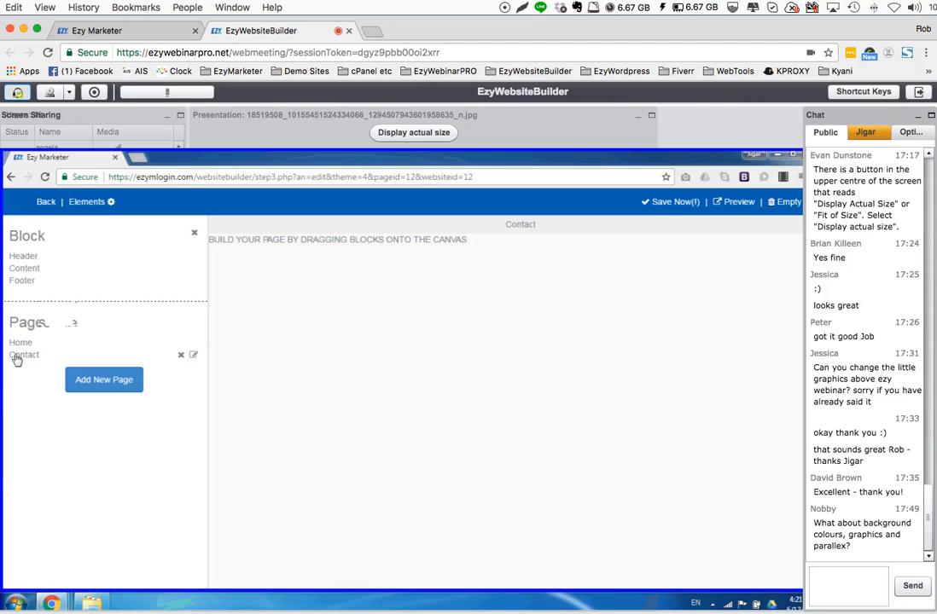
Add the "DOES EZY CONVINCED YOU?" content block to the Contact page
left_click(25, 269)
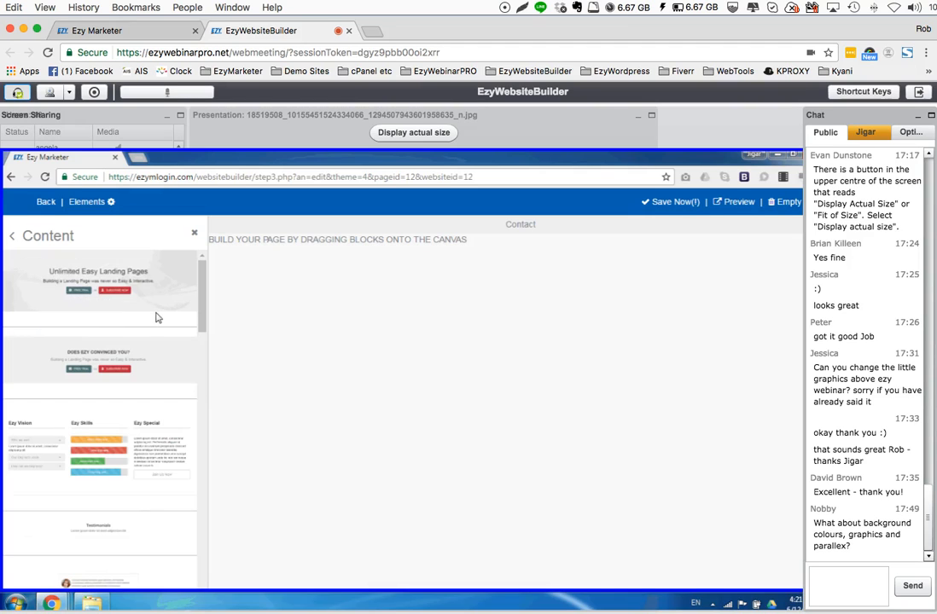
scroll(149, 323, "down", 4)
scroll(140, 329, "up", 4)
left_click_drag(71, 359, 388, 359)
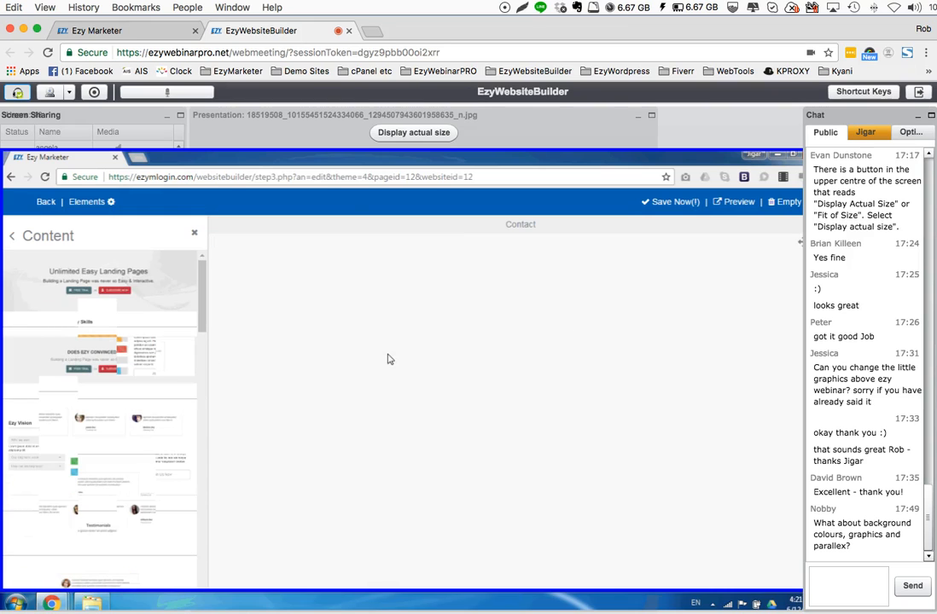
Replace the heading of the Contact page's content block with CONTACT US
triple_click(474, 319)
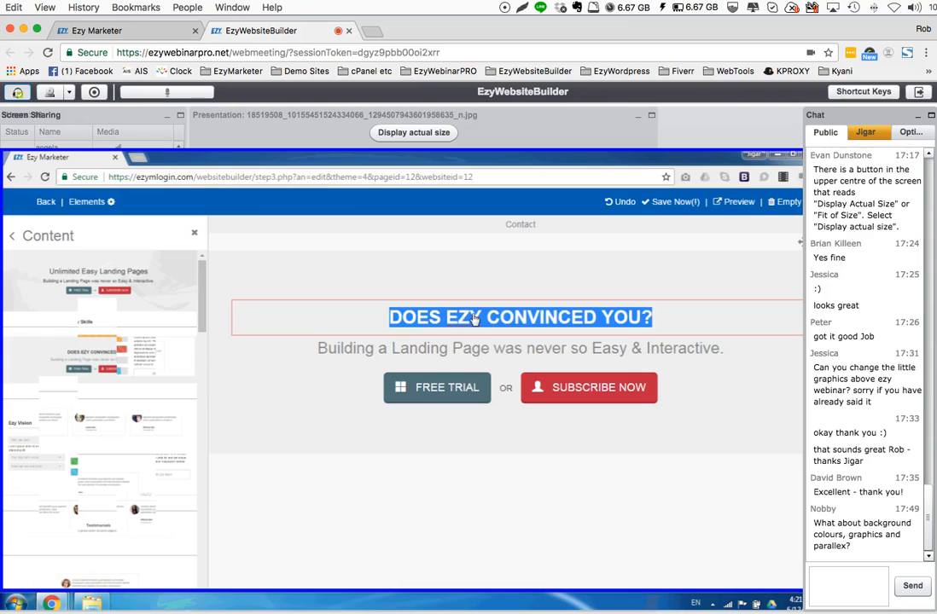
type("con")
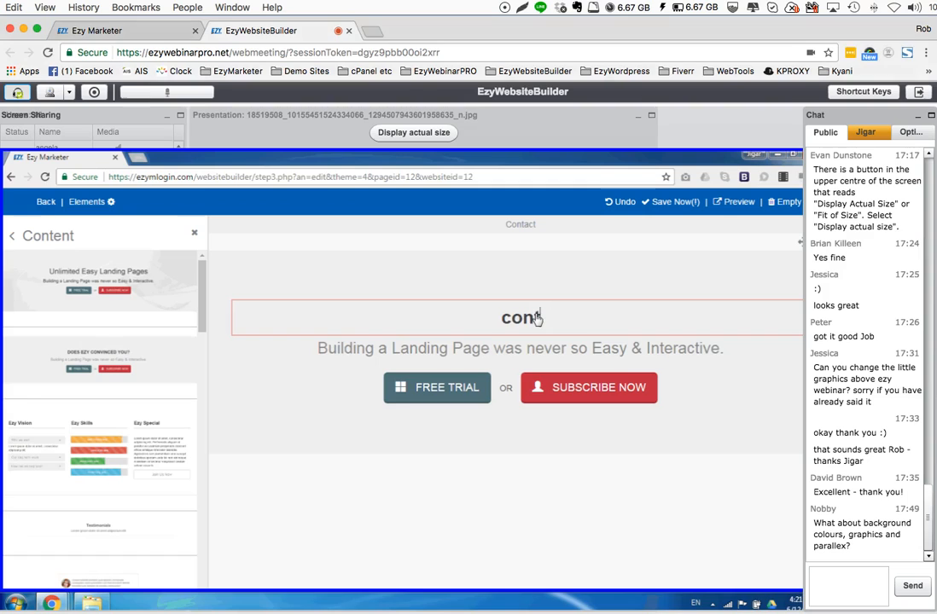
key("BackSpace")
key("BackSpace")
key("BackSpace")
key("Caps_Lock")
type("CONTACT US")
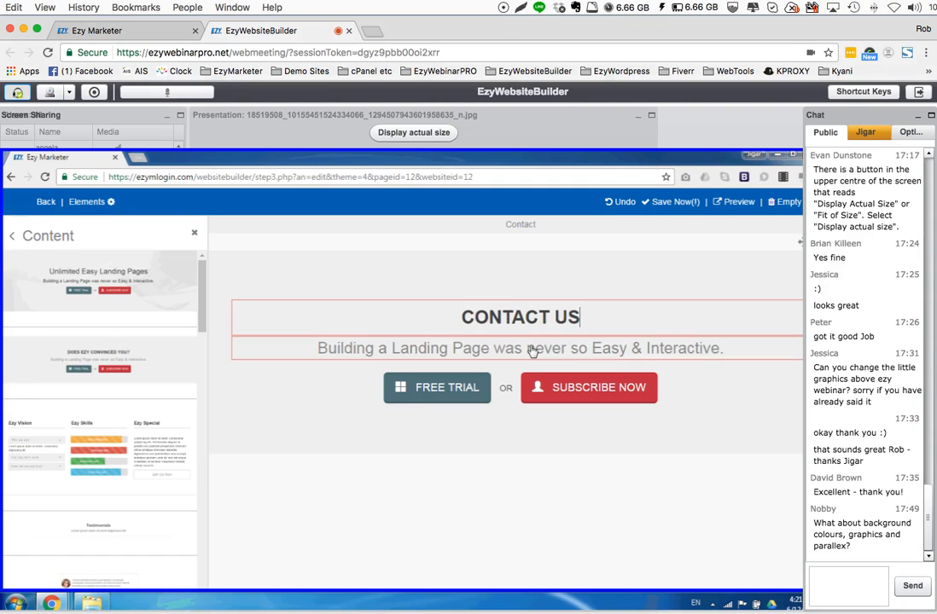
View the editing options for the Contact page's subtitle, its button icon and the SUBSCRIBE NOW link
triple_click(491, 350)
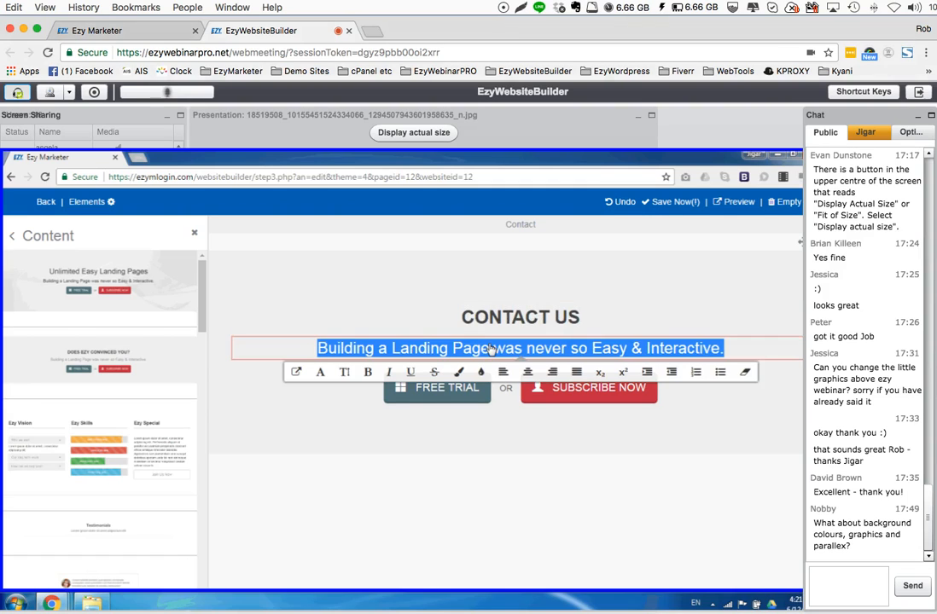
left_click(791, 383)
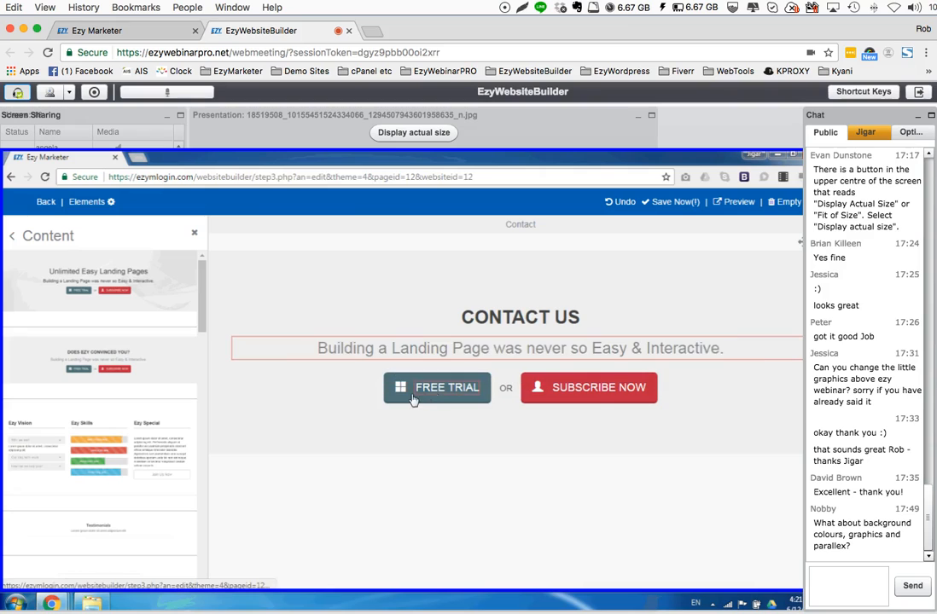
left_click(556, 390)
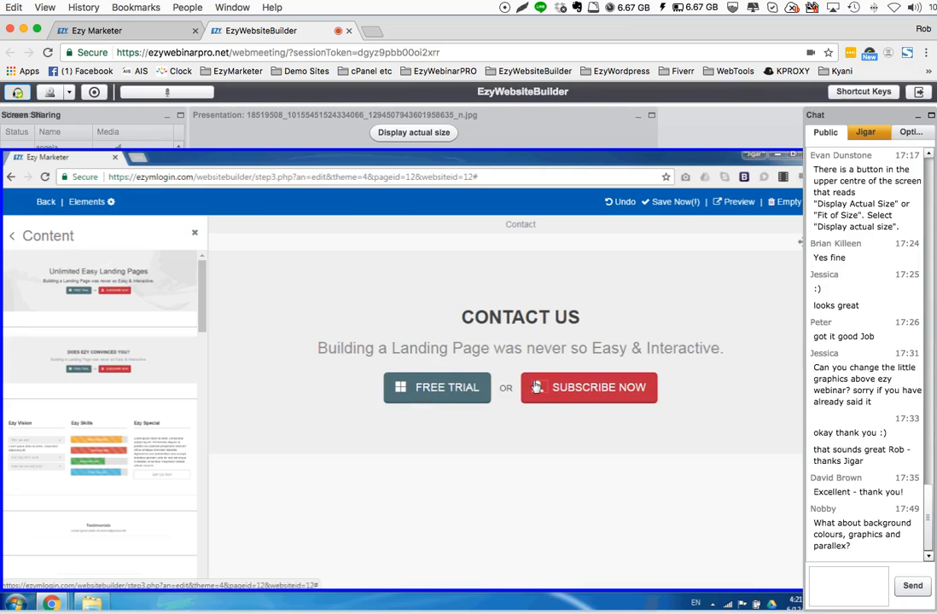
left_click(536, 388)
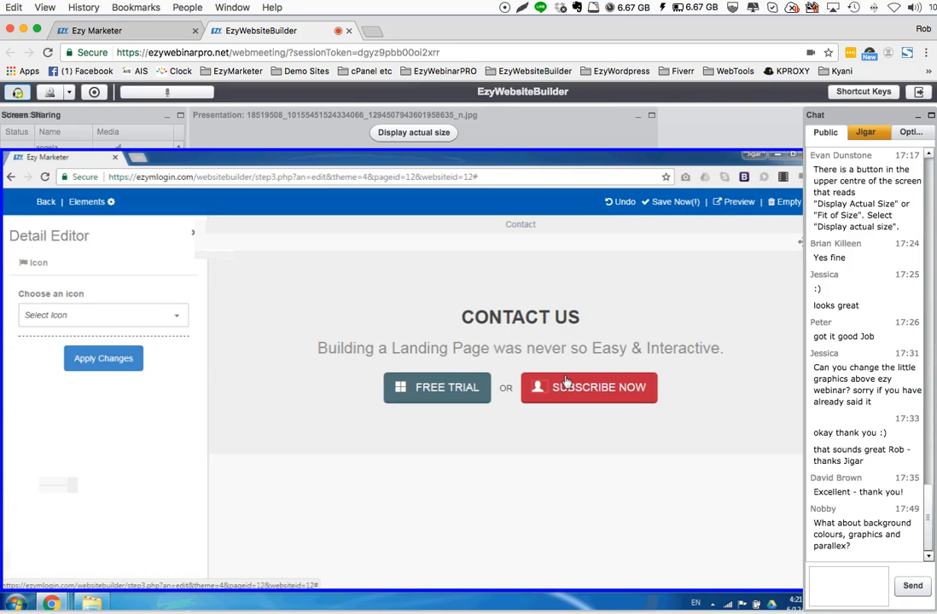
left_click(566, 384)
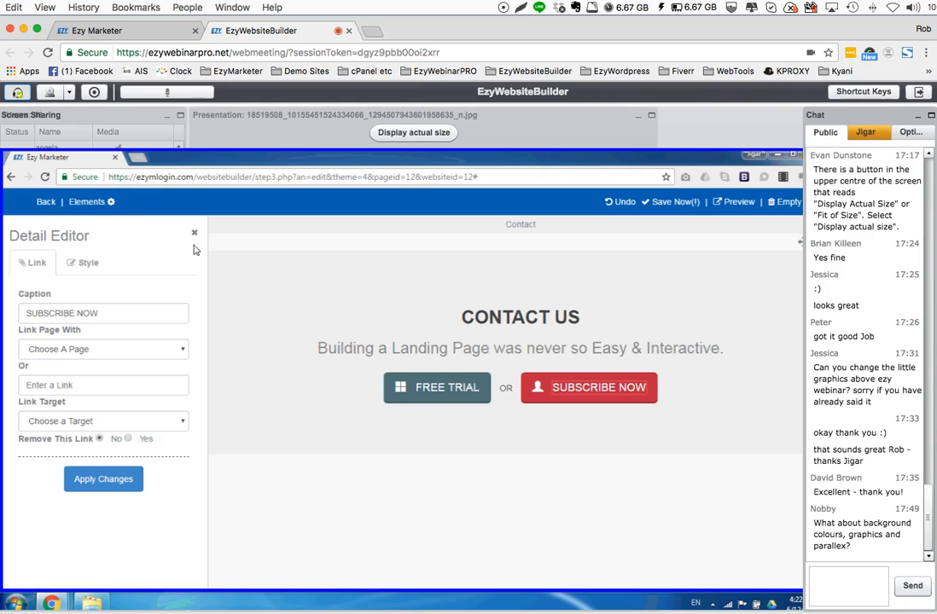
On the Home page, rename the LOGIN menu item to CONTACT US and link it to the Contact page
left_click(110, 202)
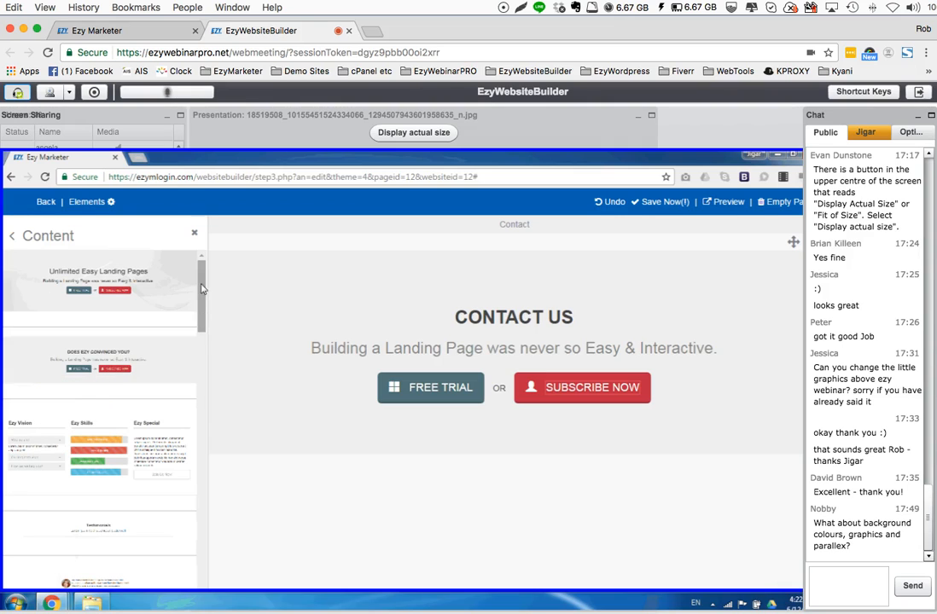
left_click(11, 241)
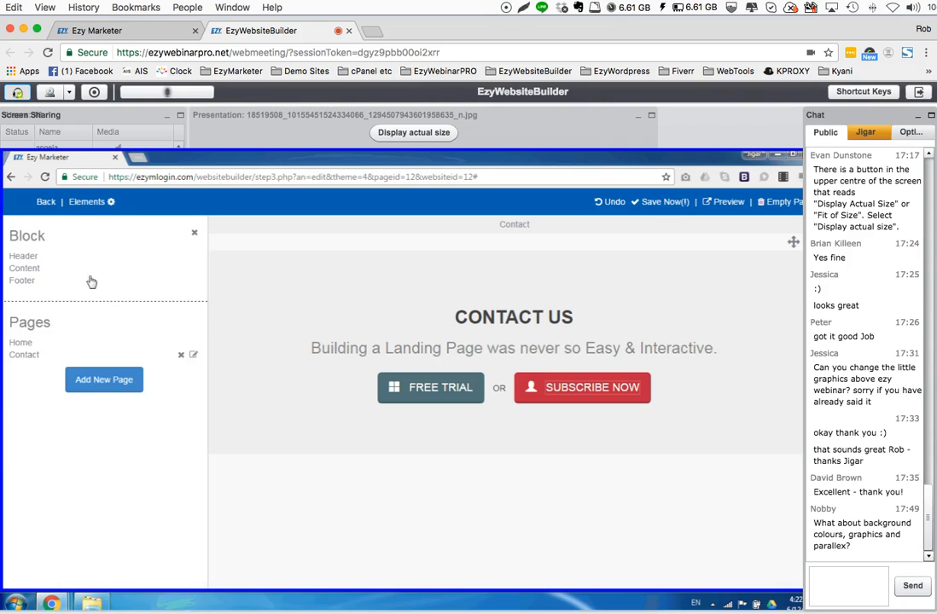
left_click(21, 343)
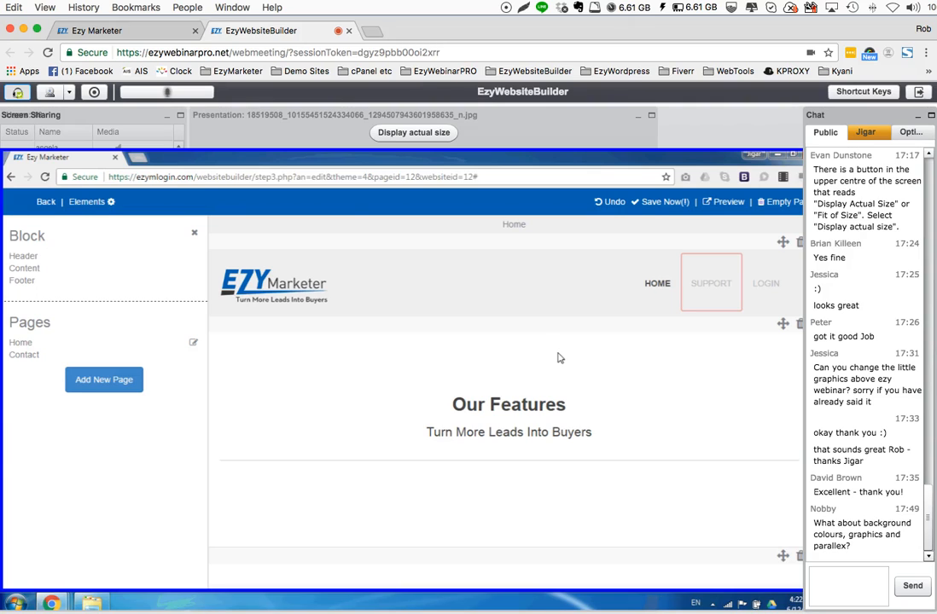
left_click(763, 290)
left_click_drag(76, 316, 2, 315)
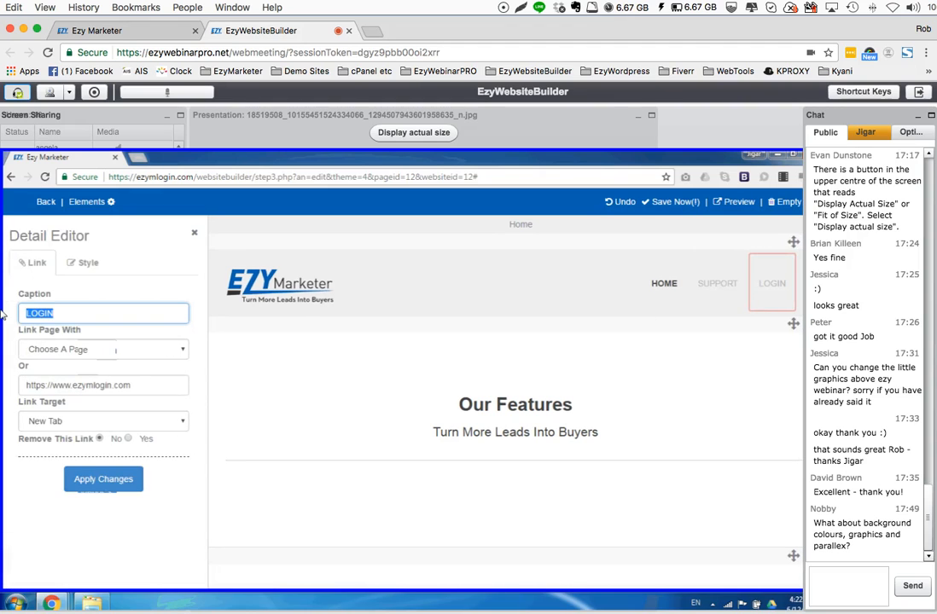
type("CONC")
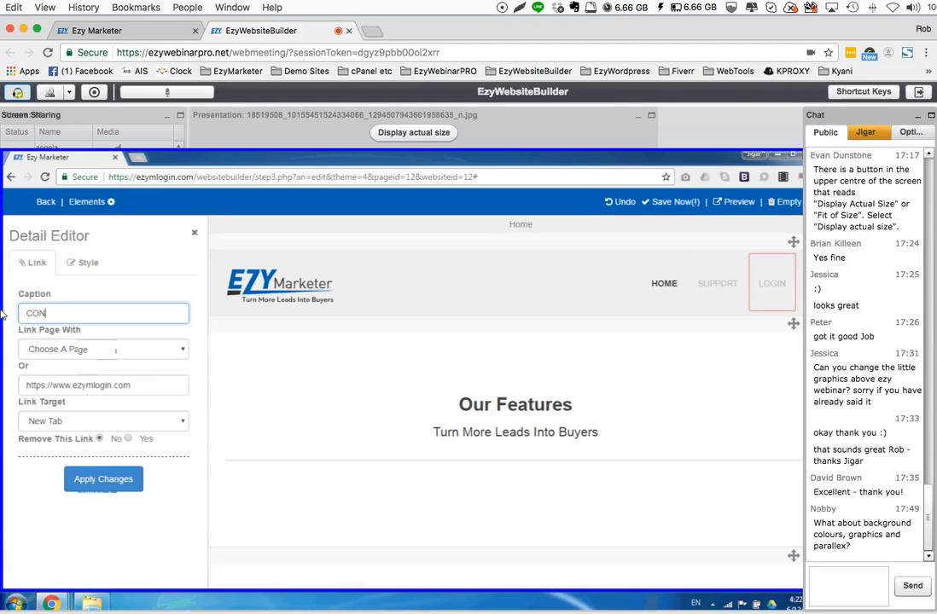
key("BackSpace")
type("TACT US")
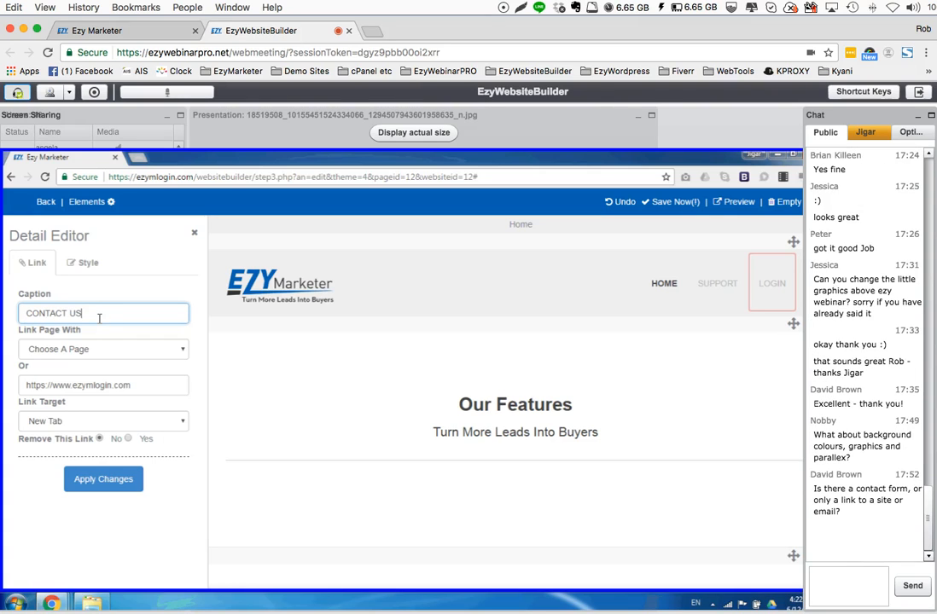
left_click(63, 348)
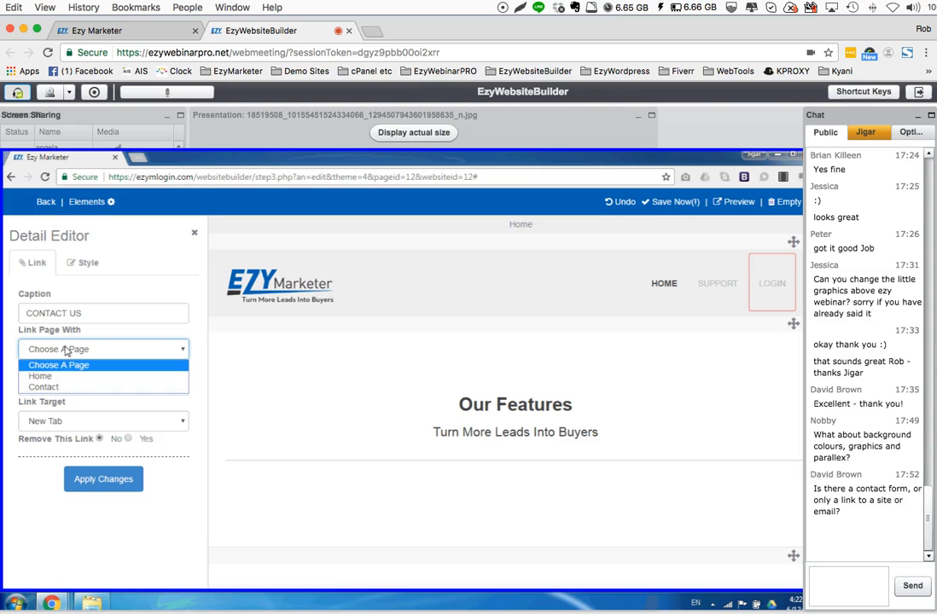
left_click(70, 386)
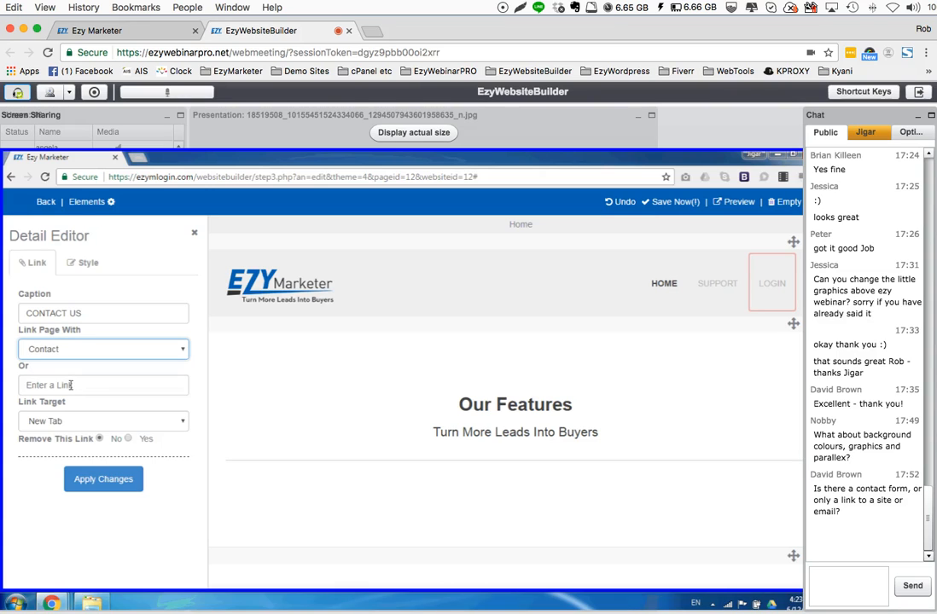
left_click(100, 482)
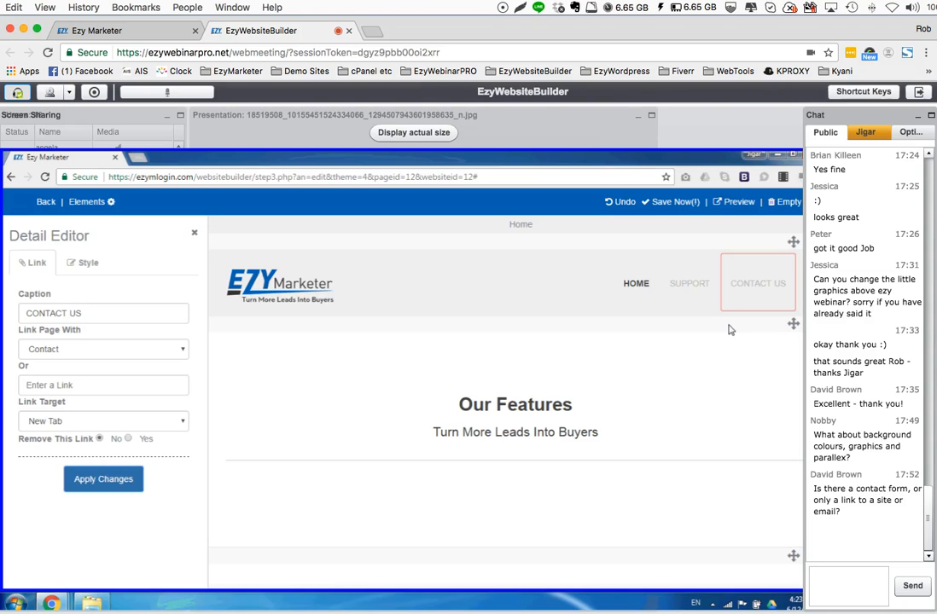
Save the website, reopen EzyMarketer for editing and look at the Header blocks available for its Contact page
left_click(670, 209)
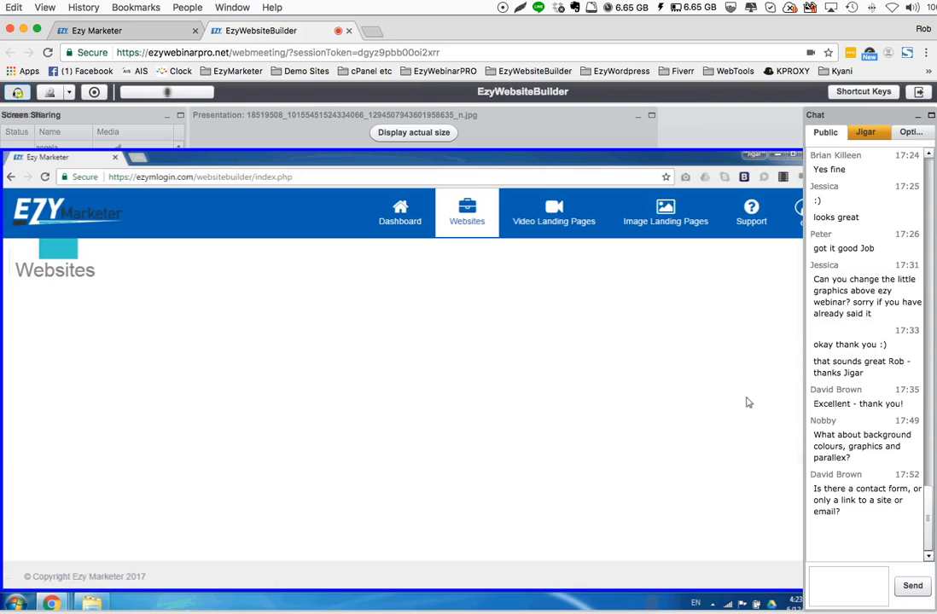
left_click(736, 377)
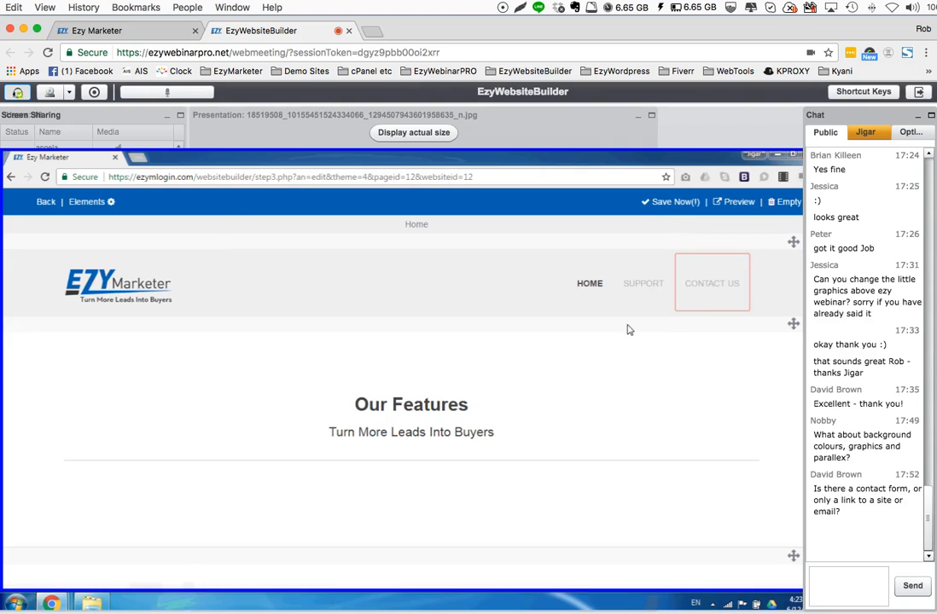
left_click(110, 203)
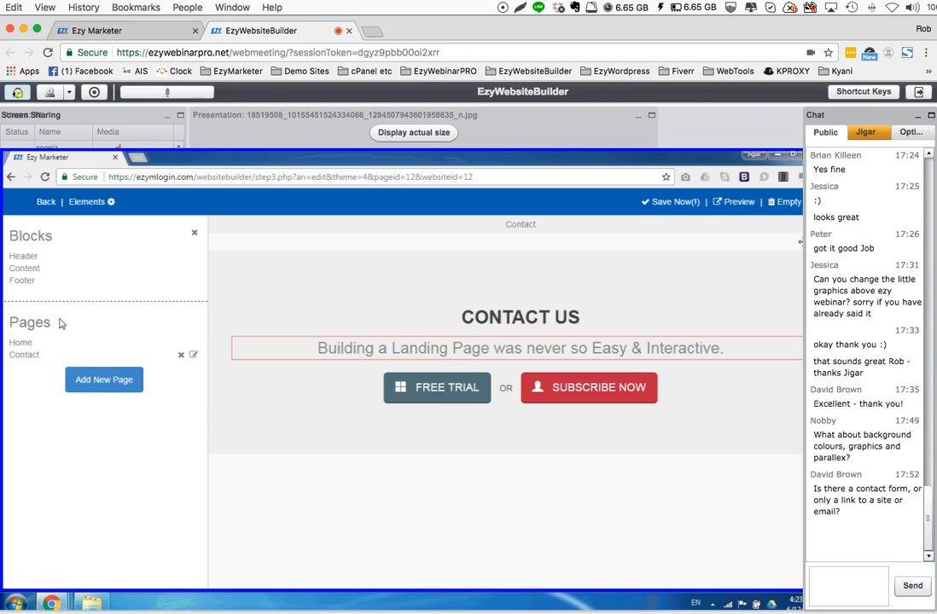
left_click(24, 257)
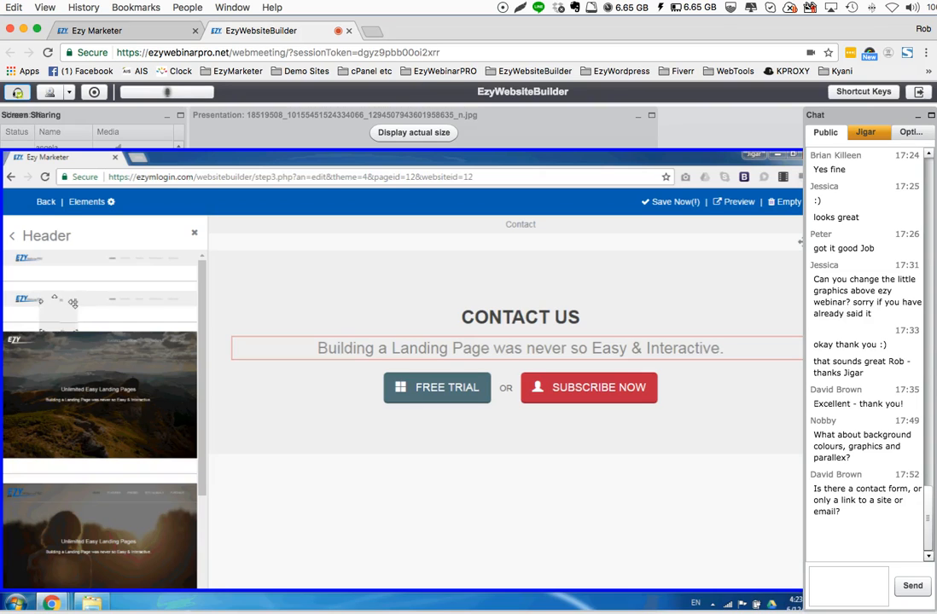
left_click(13, 239)
Select the Contact page again as the link of the Home page's CONTACT US menu item and apply it
left_click(24, 345)
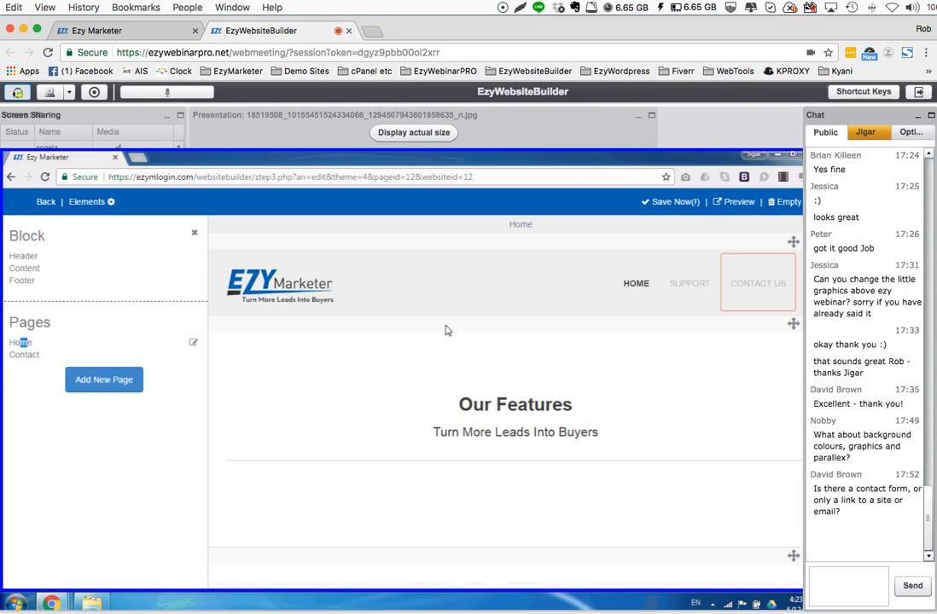
left_click(748, 286)
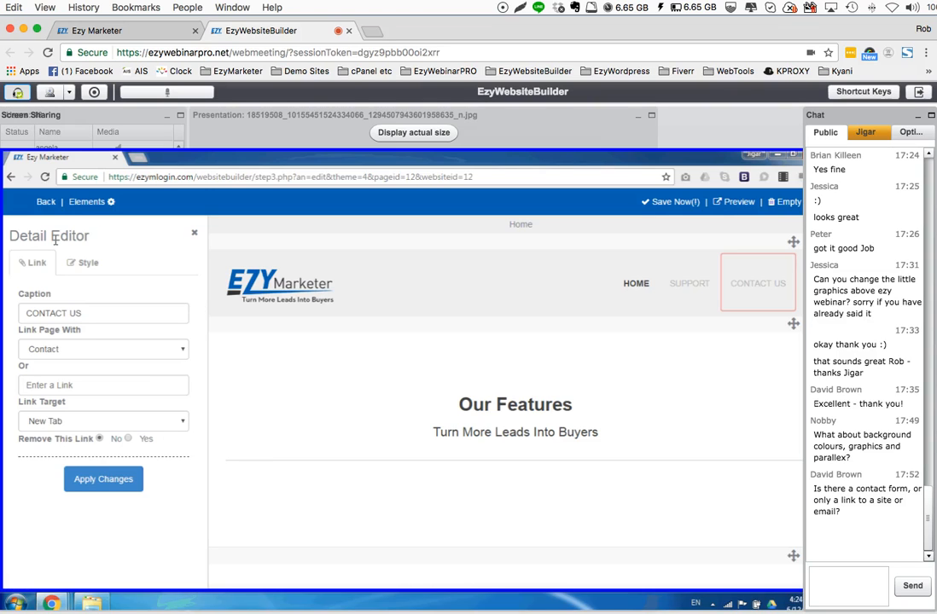
left_click(72, 353)
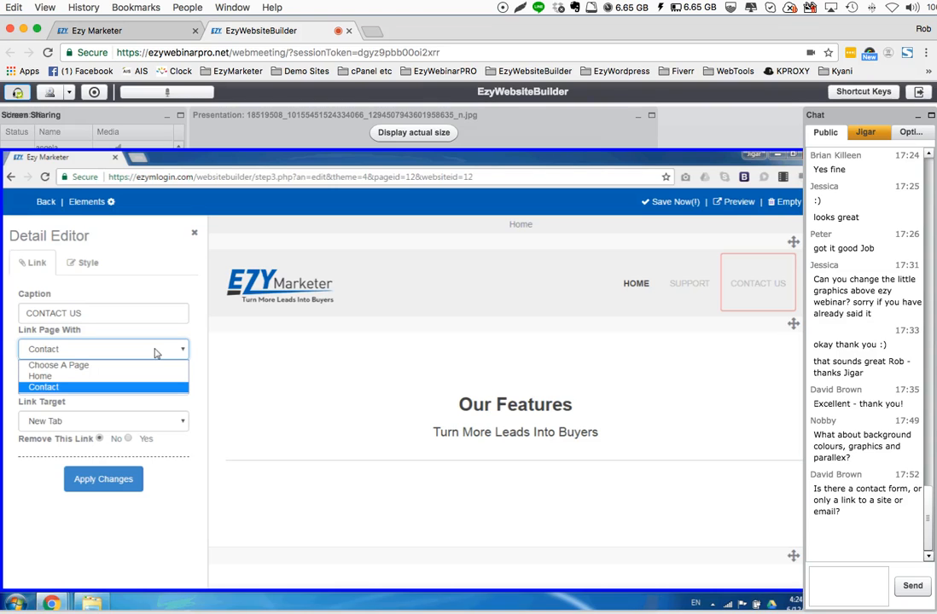
left_click(120, 389)
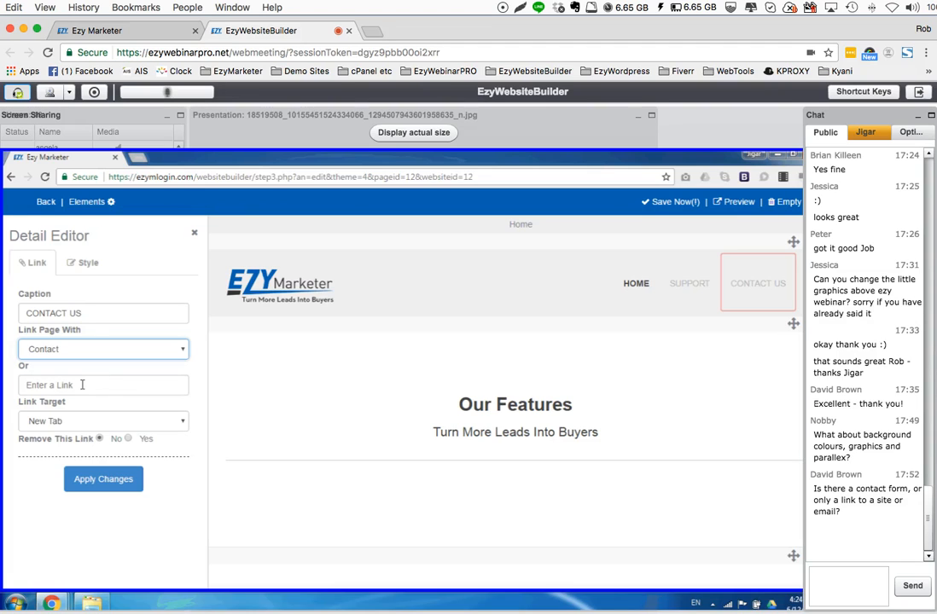
left_click(92, 484)
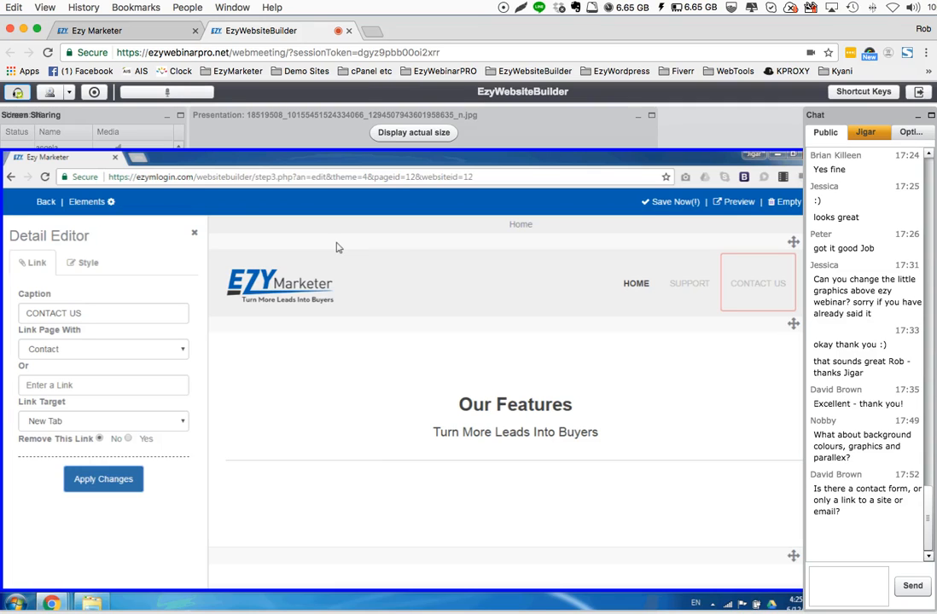
Save the website, reopen EzyMarketer for editing and open its preview
left_click(665, 205)
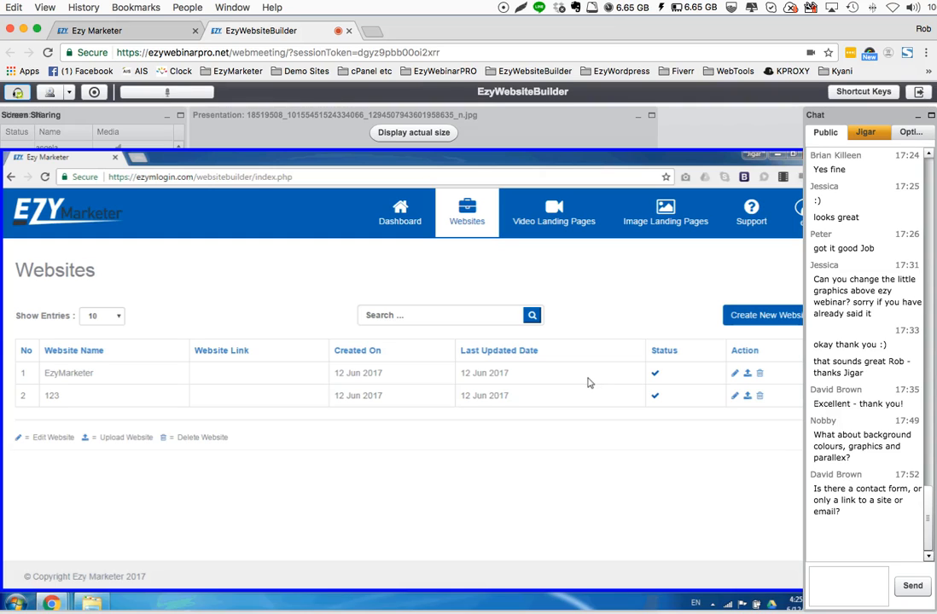
left_click(734, 376)
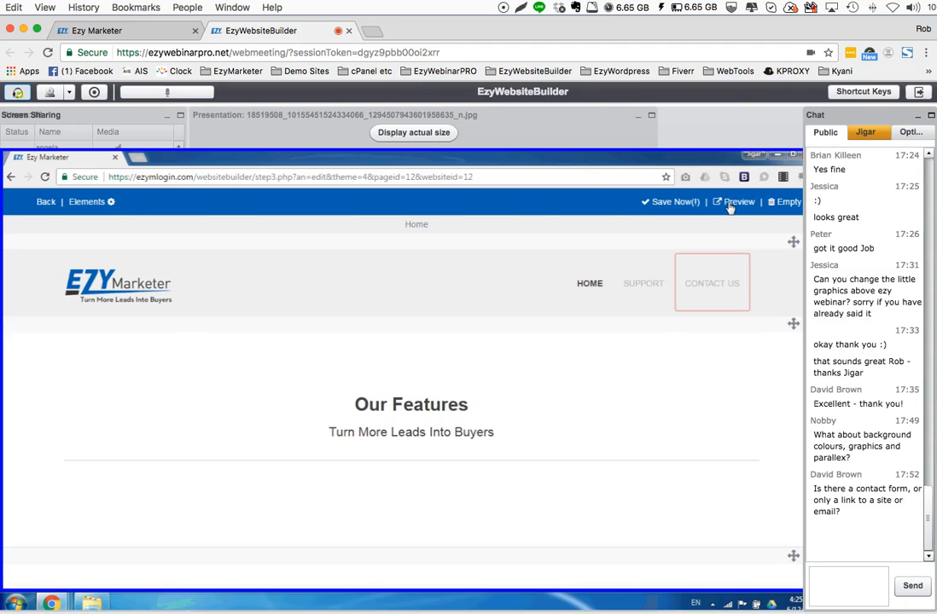
scroll(680, 305, "down", 5)
scroll(680, 305, "down", 3)
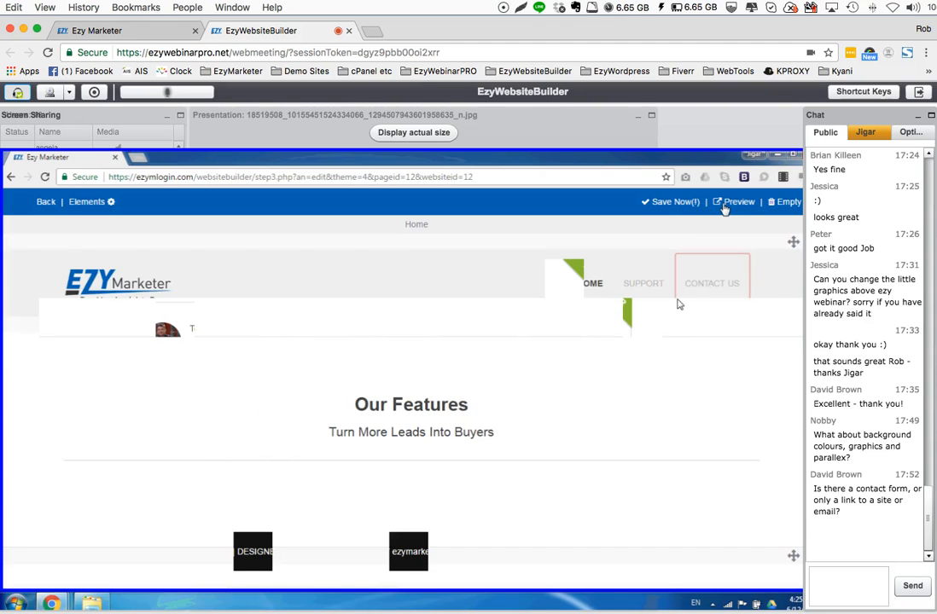
left_click(726, 203)
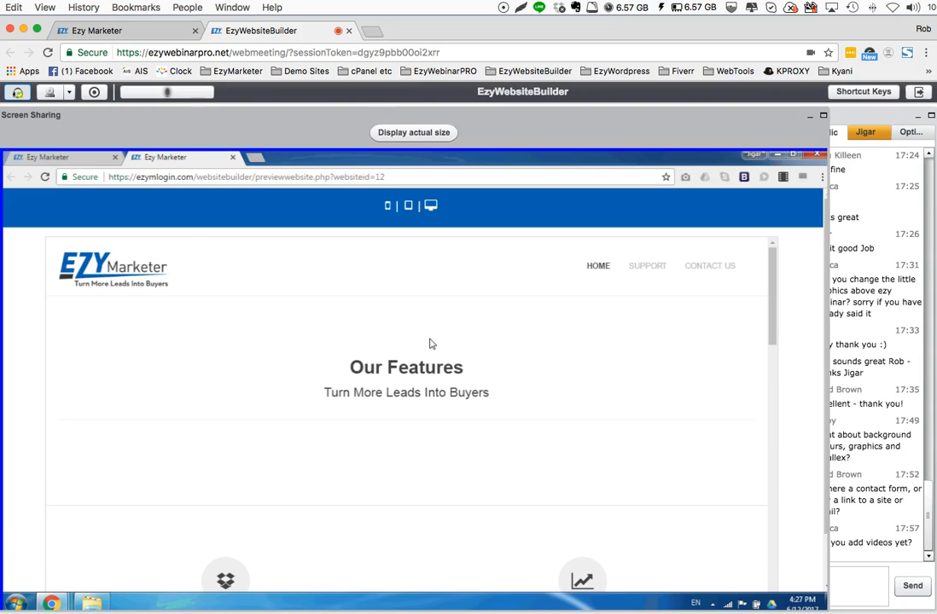
left_click(861, 310)
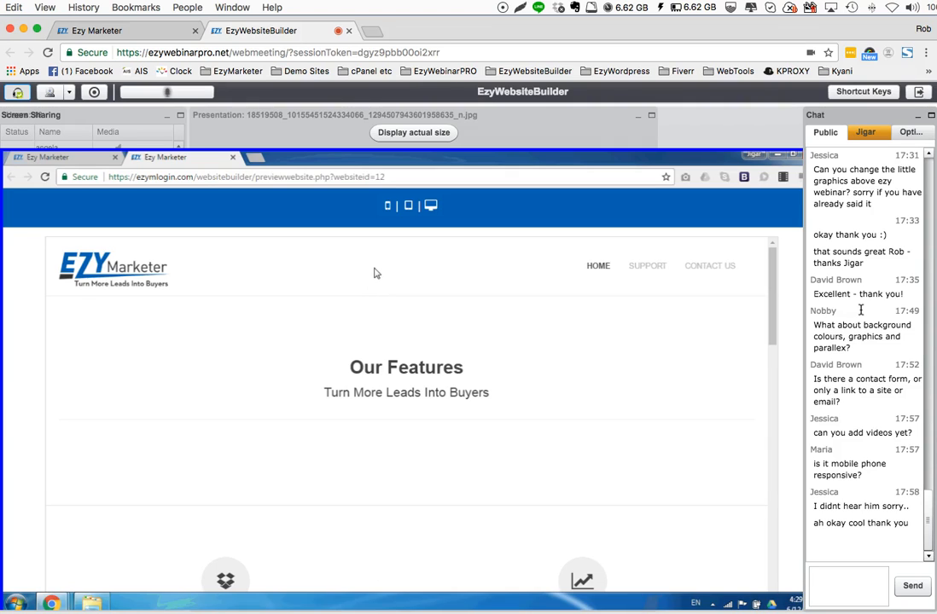
Examine the previewed website in the mobile phone layout and the tablet layout
left_click(388, 208)
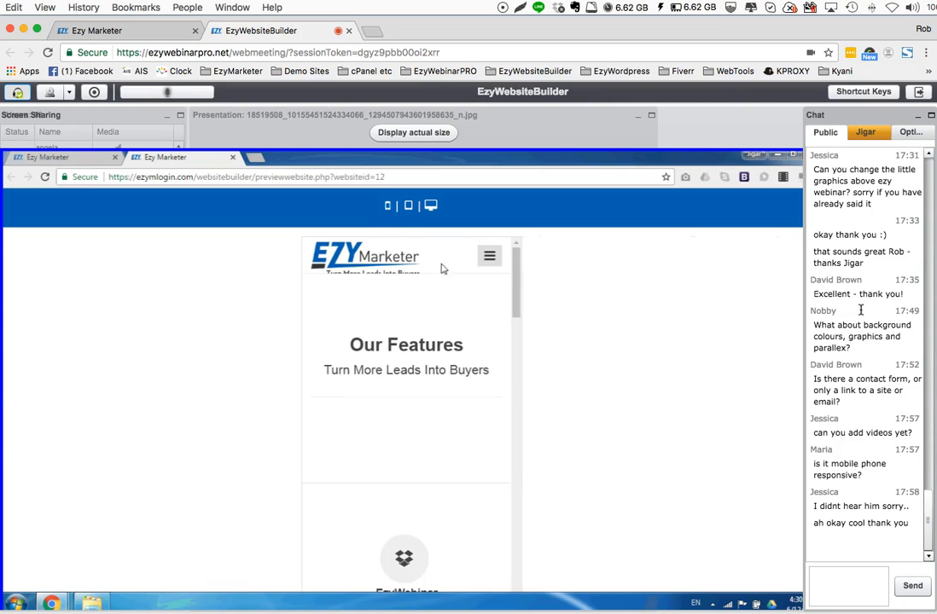
scroll(517, 290, "down", 3)
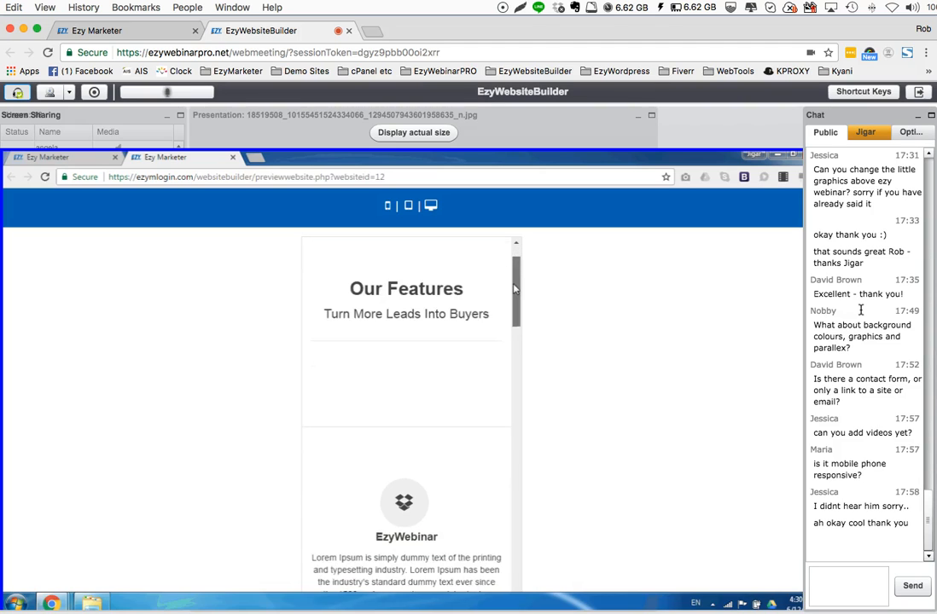
left_click_drag(517, 300, 519, 567)
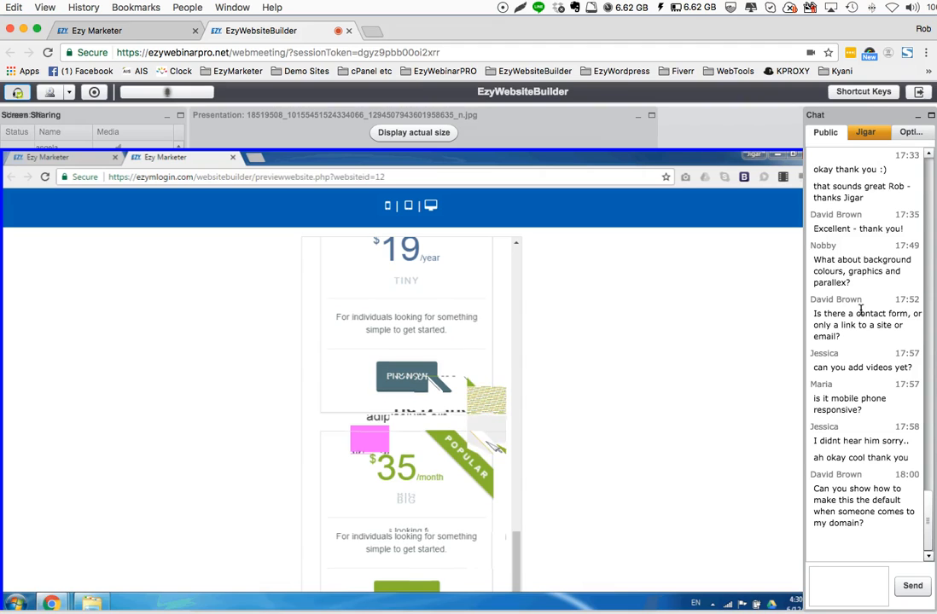
scroll(497, 445, "down", 3)
scroll(501, 452, "down", 1)
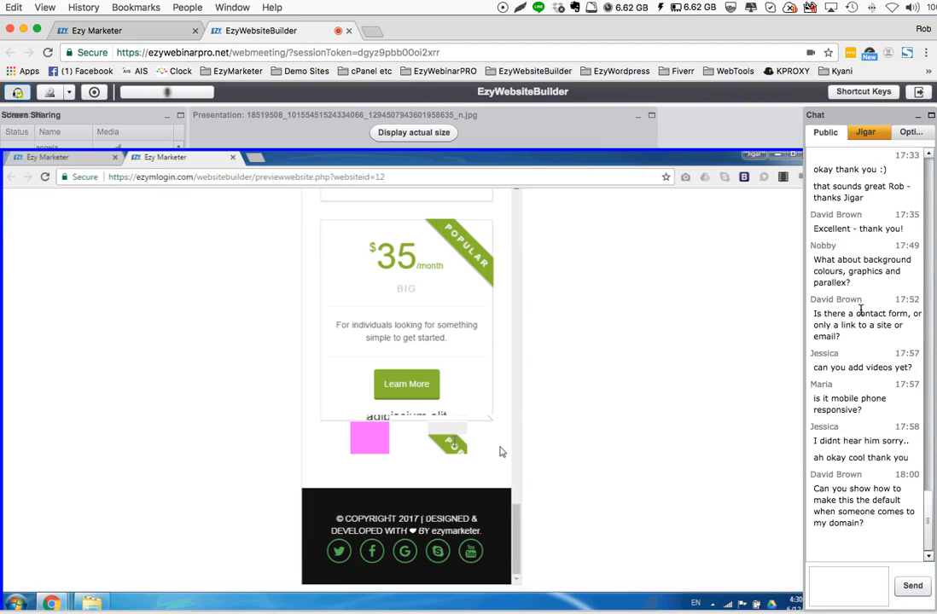
scroll(500, 450, "up", 12)
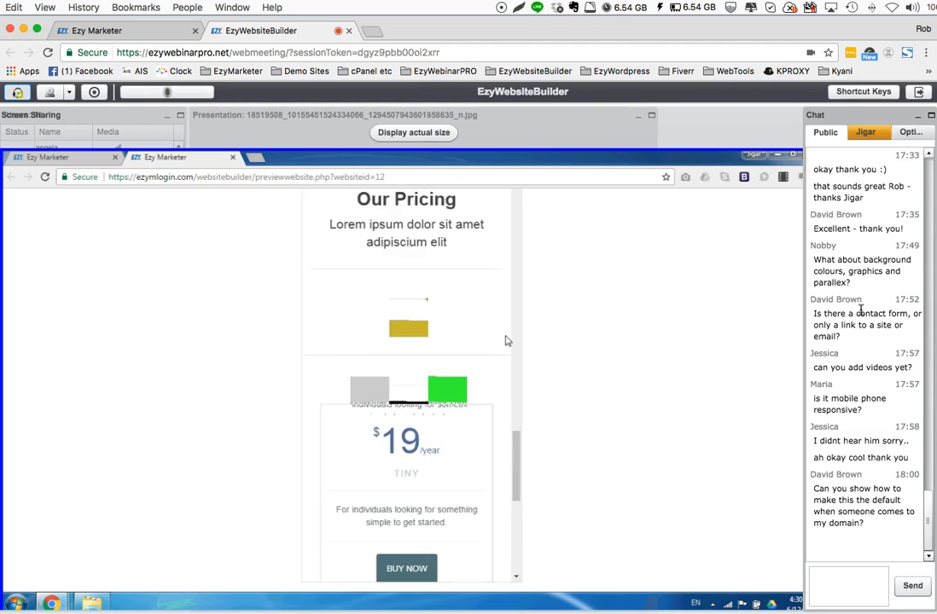
left_click(408, 207)
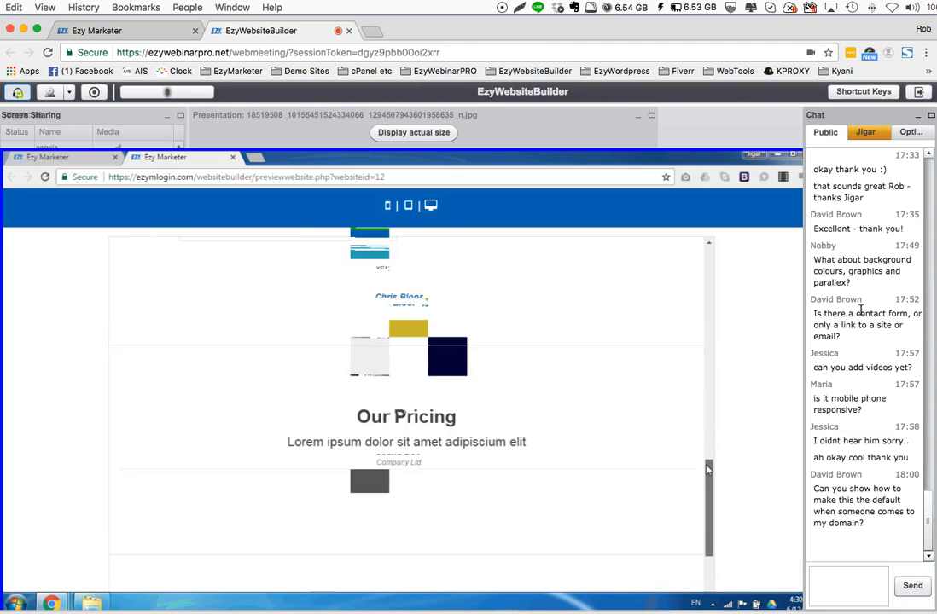
left_click_drag(707, 469, 706, 285)
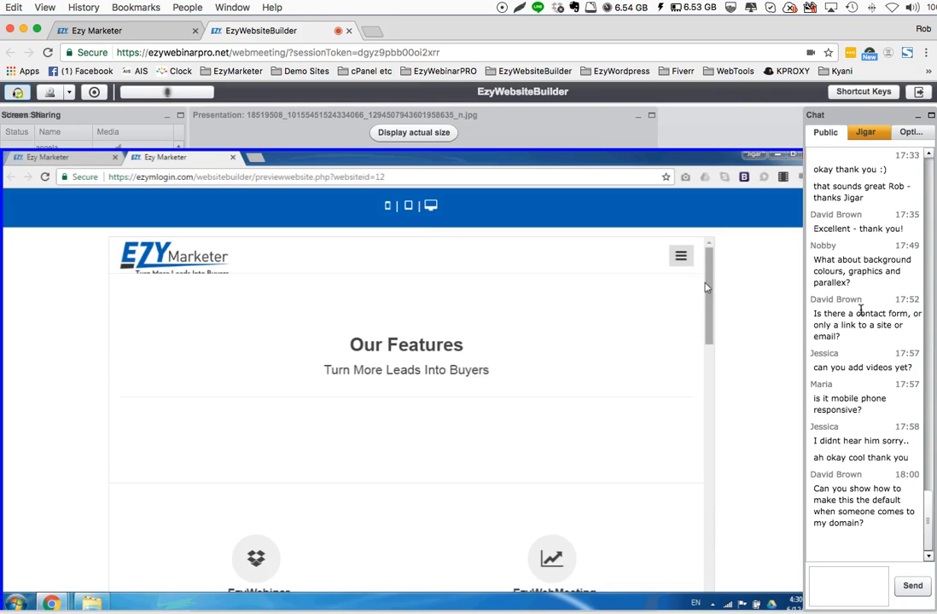
Expand and collapse the navigation menu in the tablet layout of the website preview and close the preview
left_click(681, 258)
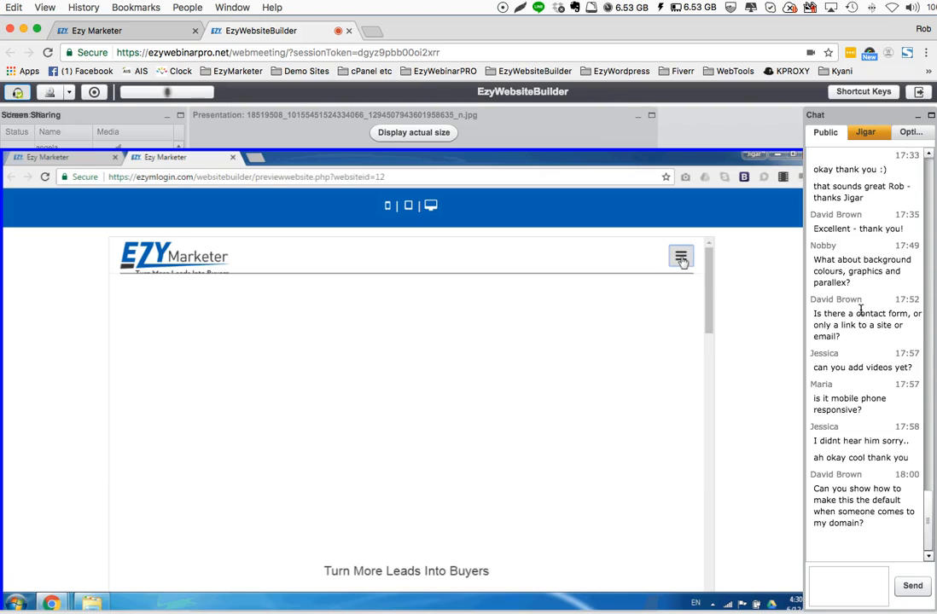
left_click(681, 257)
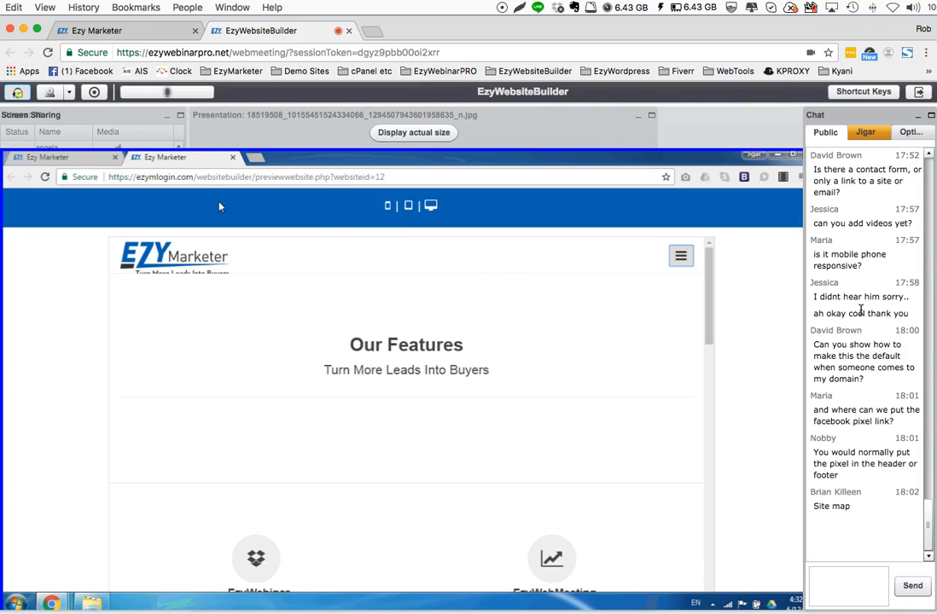
left_click(233, 159)
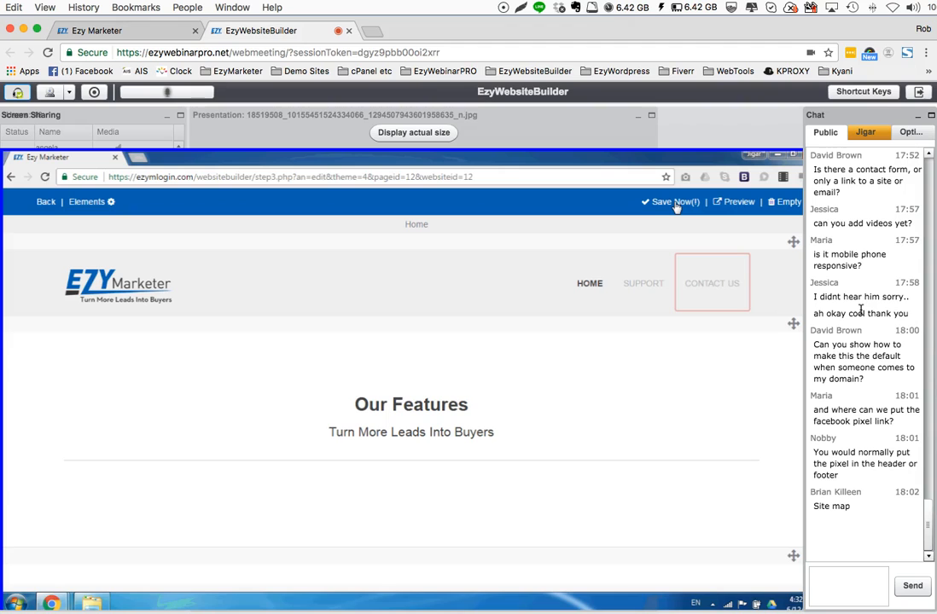
Save the website and open the upload settings of EzyMarketer to look at the available domain names
left_click(675, 208)
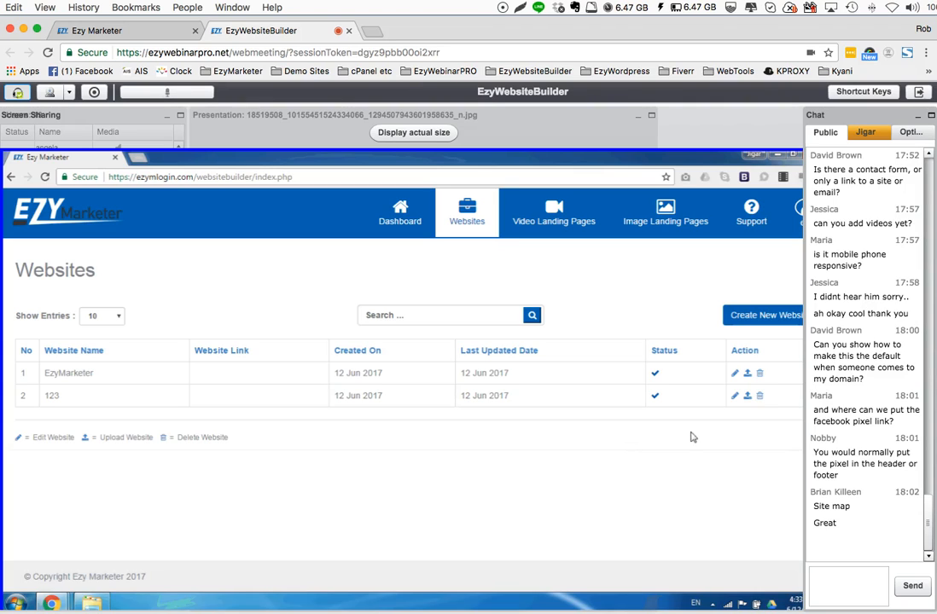
left_click(748, 376)
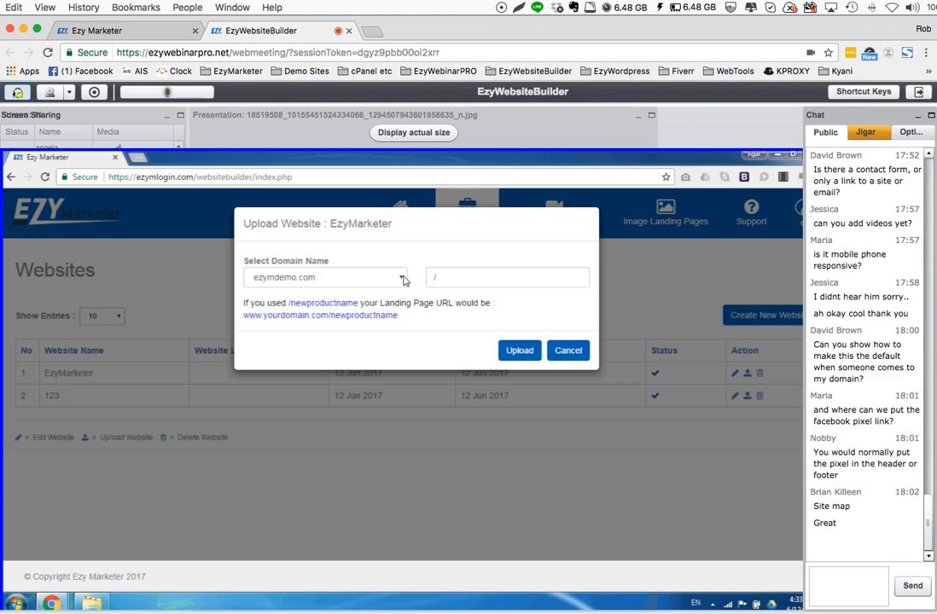
left_click(403, 281)
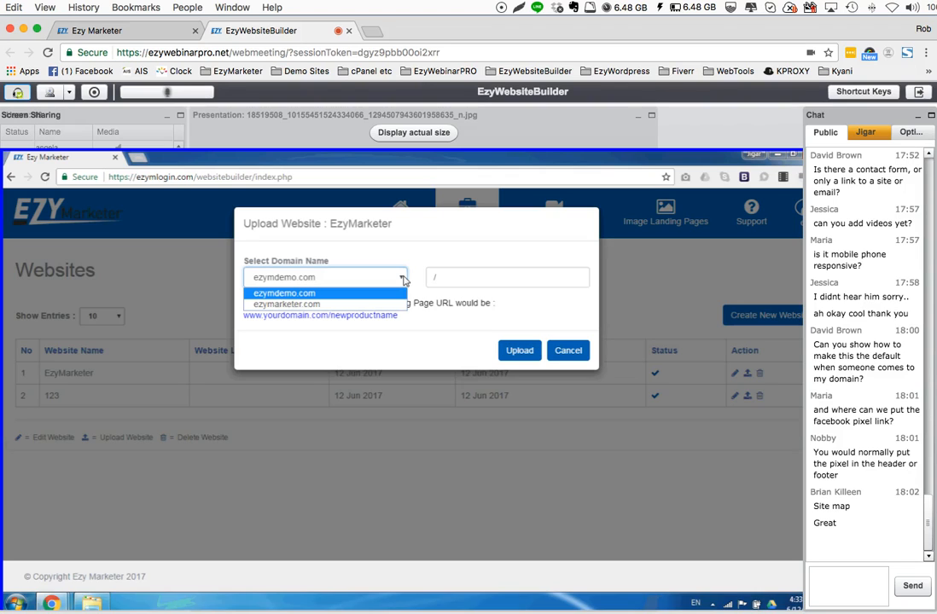
left_click(413, 277)
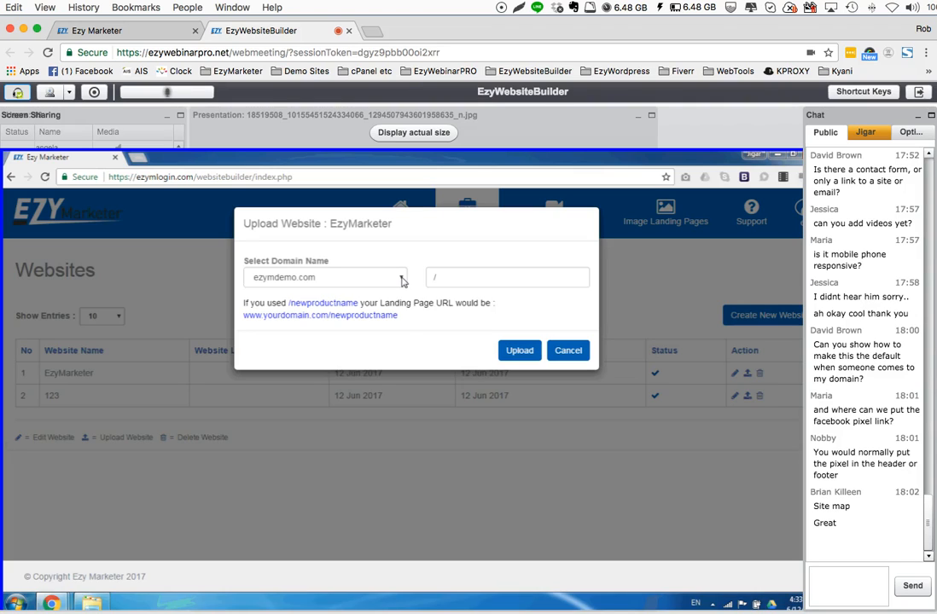
left_click(403, 280)
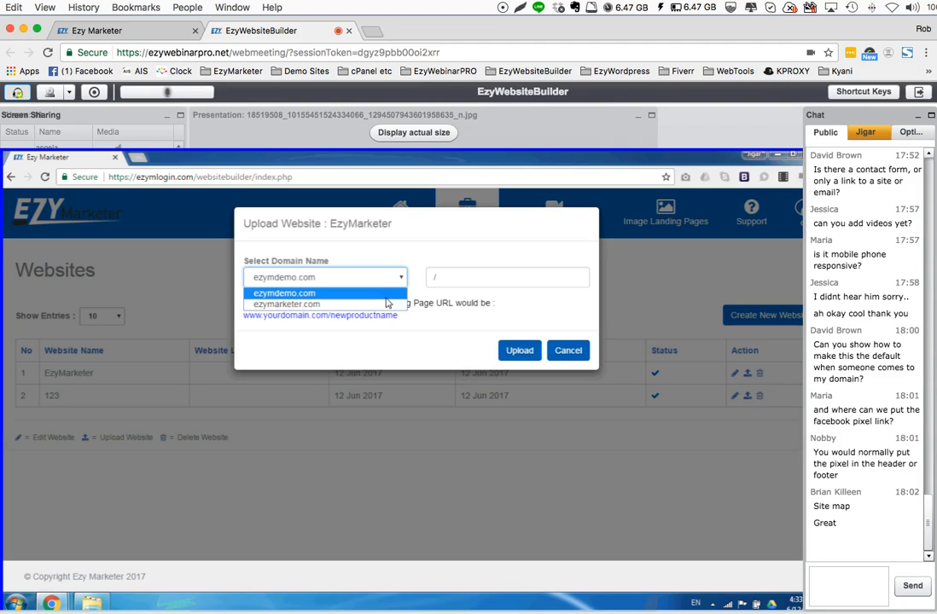
left_click(465, 280)
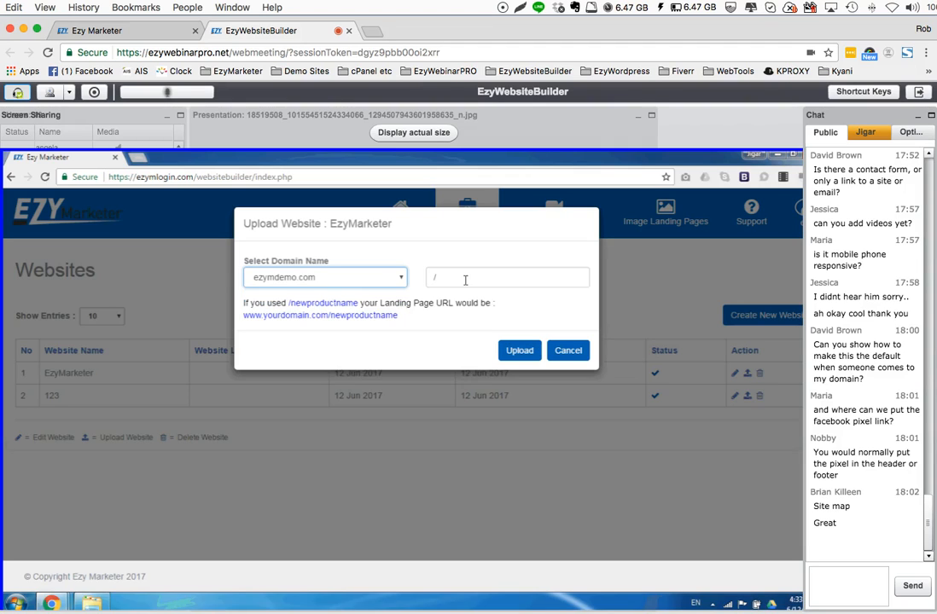
Set the folder path for the EzyMarketer website upload to /ezymarketer
left_click(466, 280)
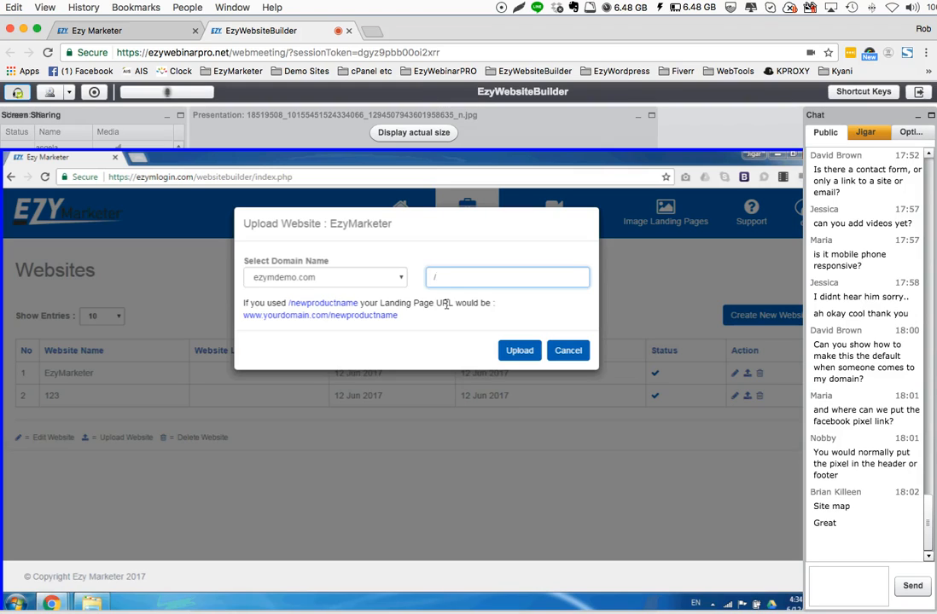
type("EZY")
key("BackSpace")
key("BackSpace")
key("BackSpace")
key("Caps_Lock")
type("ezy")
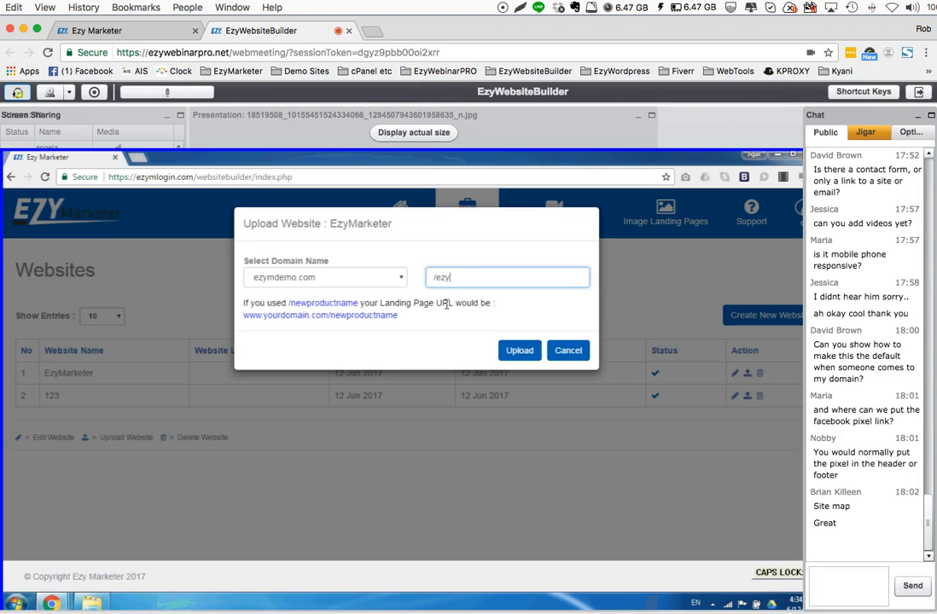
type("marketer")
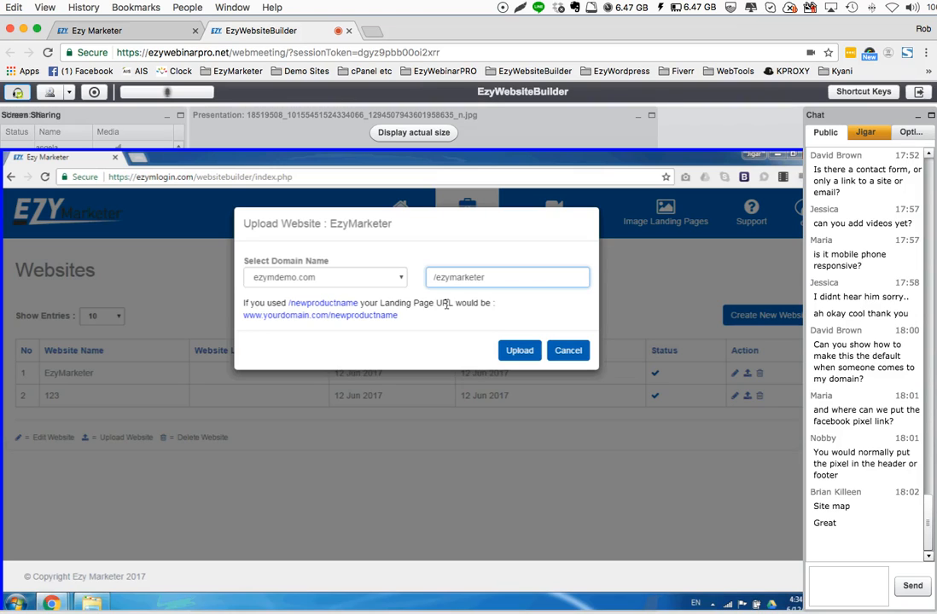
key("BackSpace")
key("BackSpace")
key("BackSpace")
key("BackSpace")
key("BackSpace")
key("BackSpace")
key("BackSpace")
key("BackSpace")
key("BackSpace")
key("BackSpace")
key("BackSpace")
type("ezymarketer")
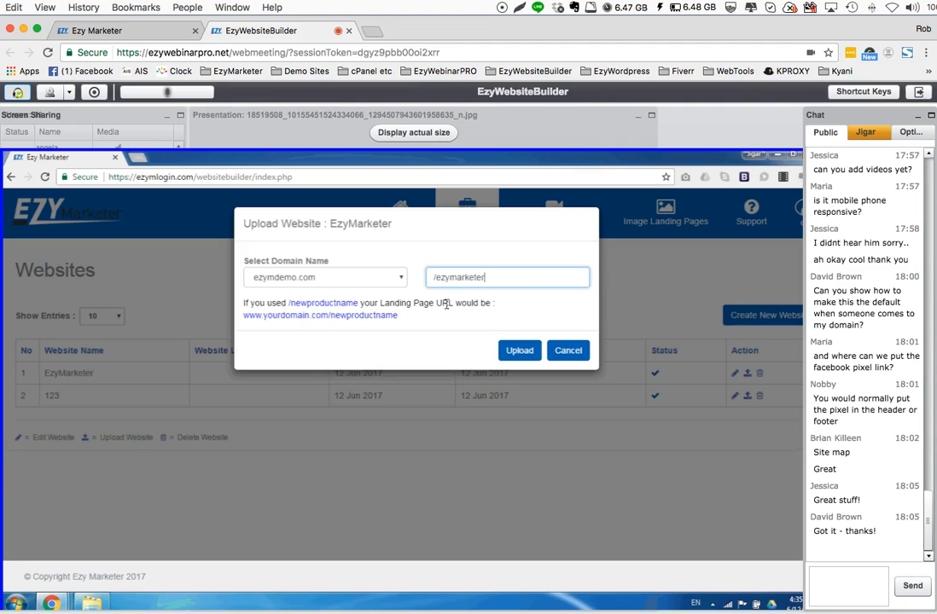
Select ezymdemo.com as the domain name and upload the EzyMarketer website to it
left_click(401, 279)
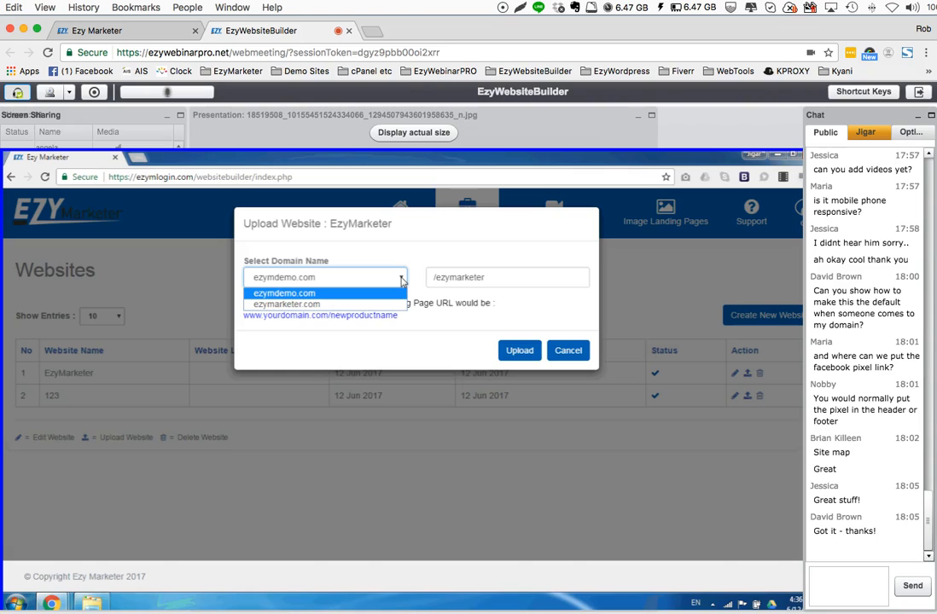
left_click(312, 295)
left_click(474, 280)
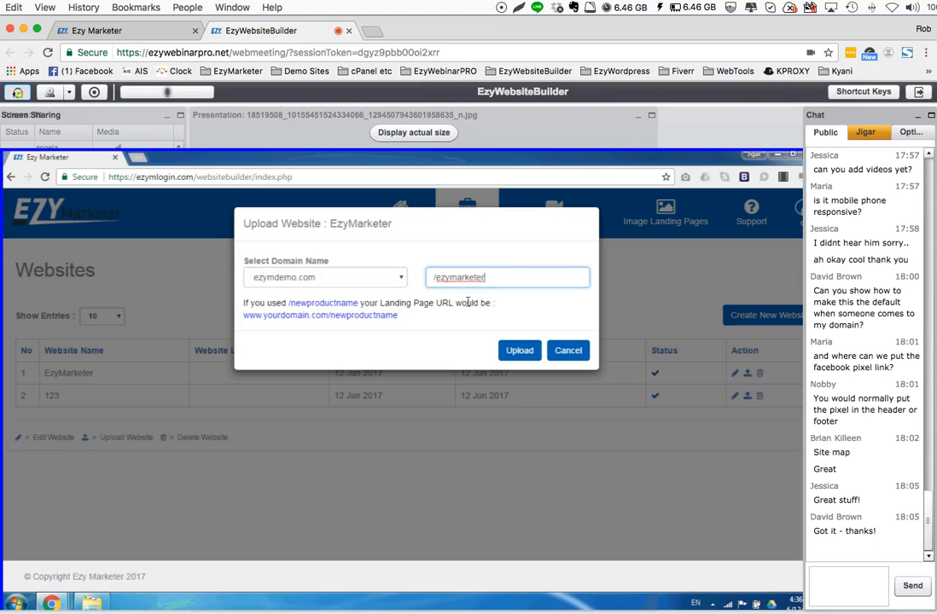
left_click(518, 351)
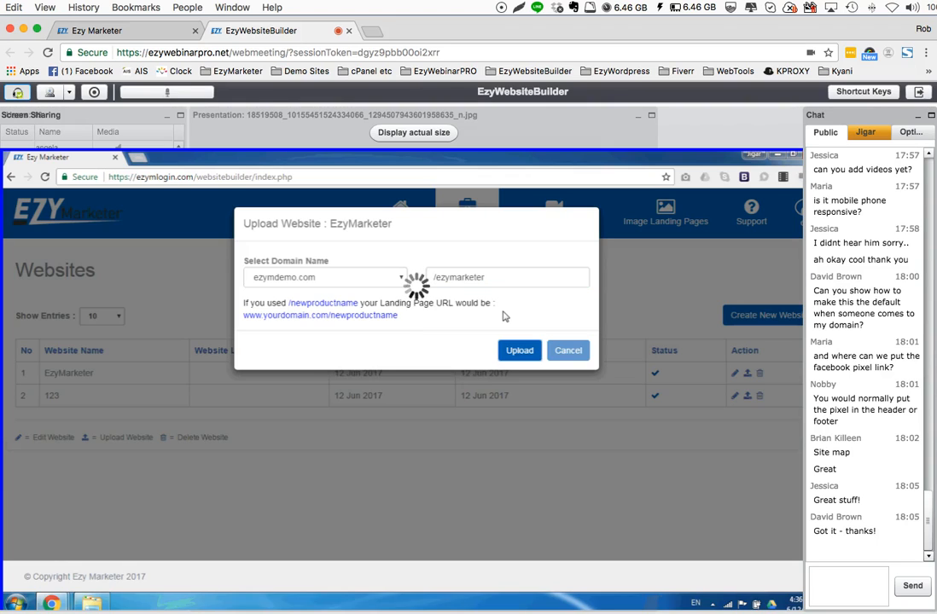